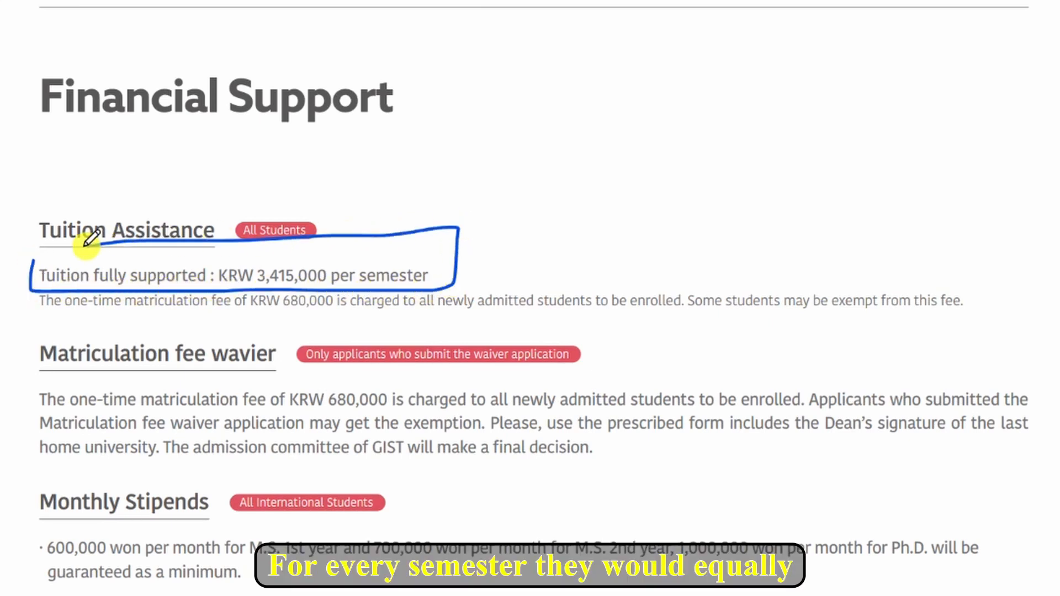
Loop the matriculation fee sentence, underline KRW 680,000, and box the waiver form title and banner
{"action": "mouse_move", "coordinate": [34, 309]}
{"action": "left_mouse_down"}
{"action": "mouse_move", "coordinate": [378, 312]}
{"action": "mouse_move", "coordinate": [720, 338]}
{"action": "mouse_move", "coordinate": [938, 333]}
{"action": "mouse_move", "coordinate": [989, 277]}
{"action": "mouse_move", "coordinate": [846, 250]}
{"action": "mouse_move", "coordinate": [480, 279]}
{"action": "mouse_move", "coordinate": [19, 274]}
{"action": "mouse_move", "coordinate": [17, 319]}
{"action": "left_mouse_up"}
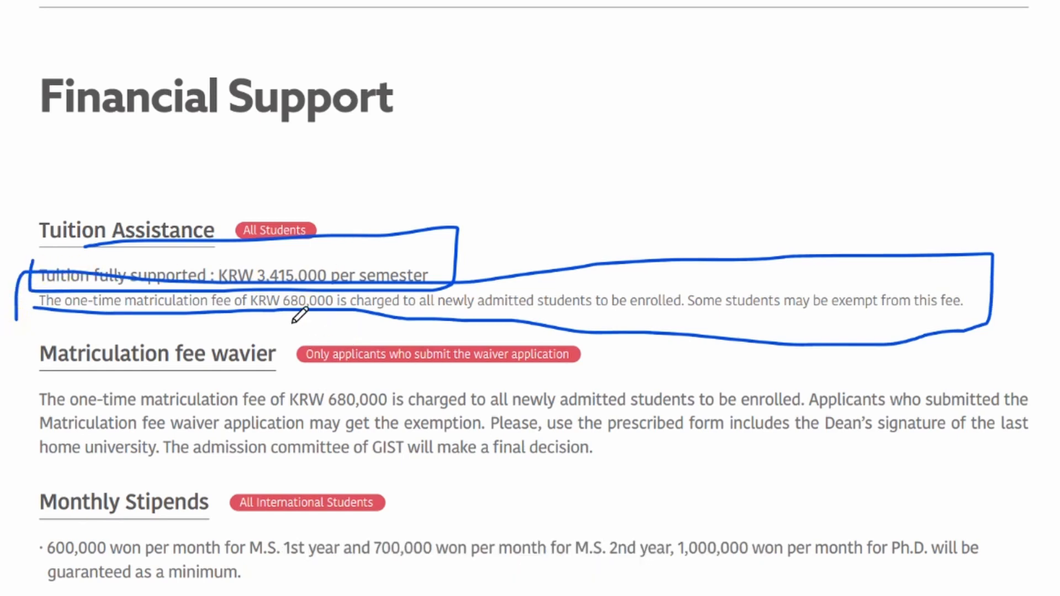
{"action": "left_click_drag", "start_coordinate": [270, 318], "coordinate": [320, 317]}
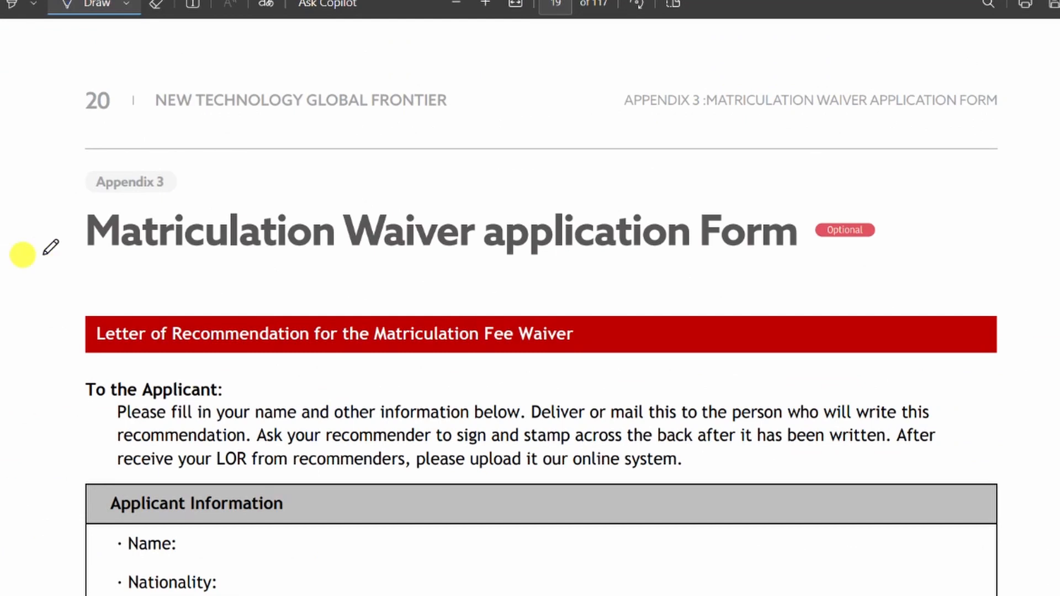
{"action": "mouse_move", "coordinate": [23, 254]}
{"action": "left_mouse_down"}
{"action": "mouse_move", "coordinate": [814, 267]}
{"action": "mouse_move", "coordinate": [937, 208]}
{"action": "mouse_move", "coordinate": [78, 200]}
{"action": "left_mouse_up"}
{"action": "left_click_drag", "start_coordinate": [91, 354], "coordinate": [593, 346]}
Scroll through the Matriculation Waiver form down to its Recommender Signature and Date fields
{"action": "scroll", "coordinate": [595, 345], "scroll_direction": "down", "scroll_amount": 5}
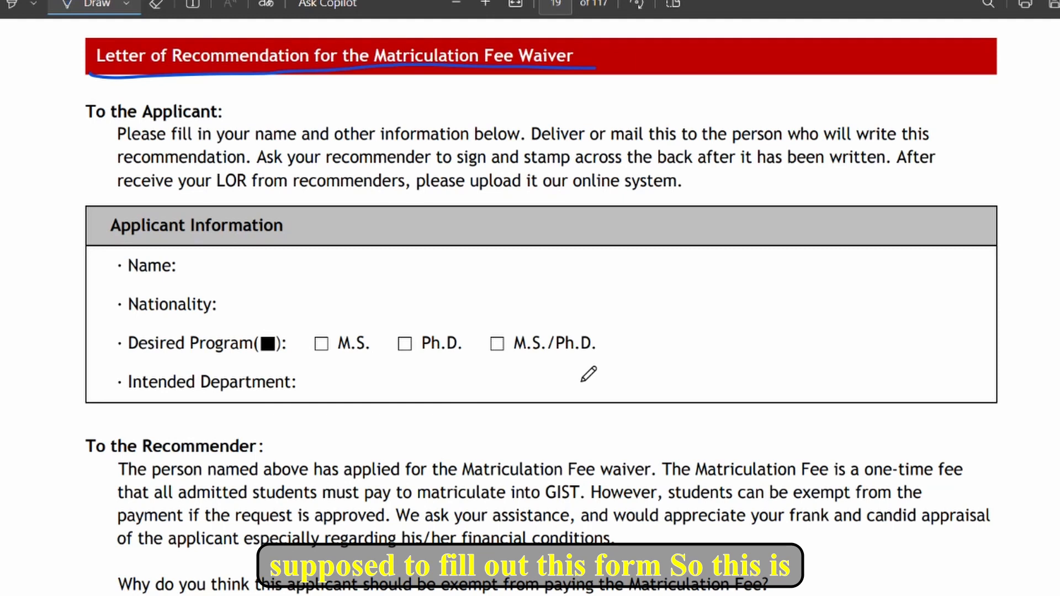
{"action": "scroll", "coordinate": [588, 373], "scroll_direction": "down", "scroll_amount": 2}
{"action": "scroll", "coordinate": [589, 375], "scroll_direction": "down", "scroll_amount": 4}
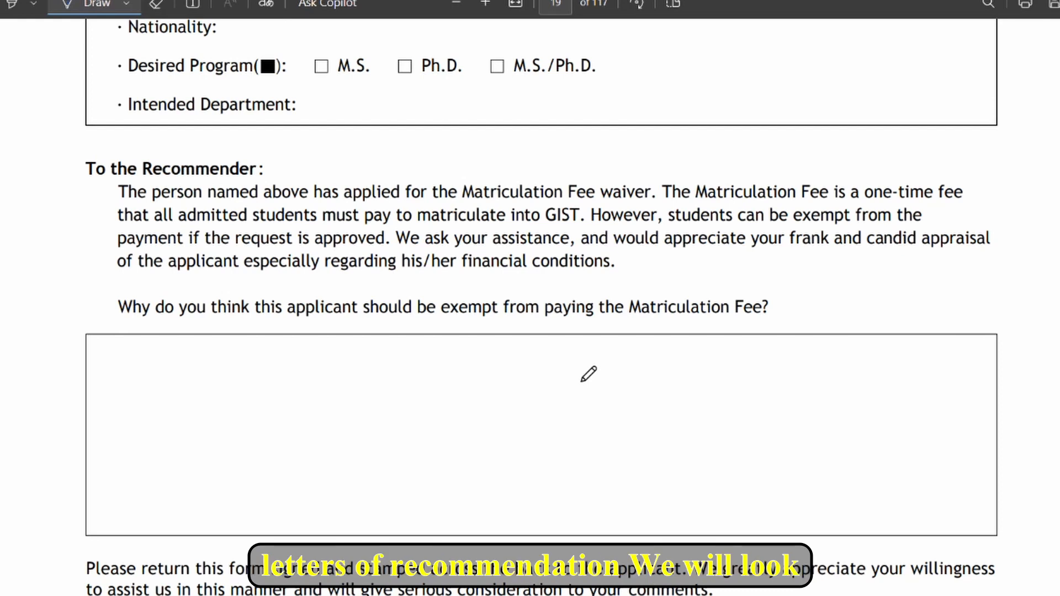
{"action": "scroll", "coordinate": [588, 374], "scroll_direction": "down", "scroll_amount": 2}
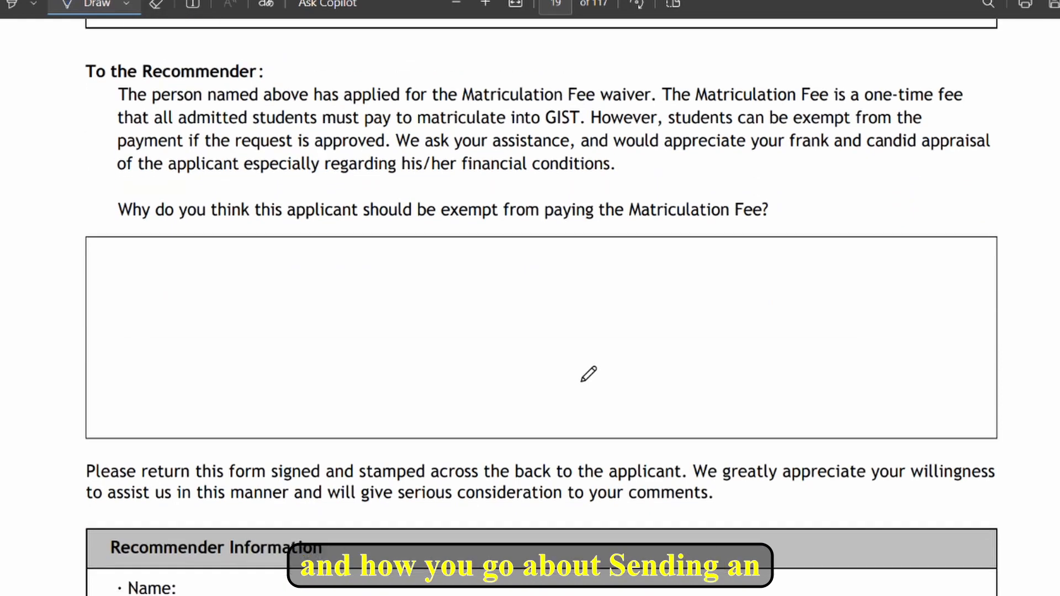
{"action": "scroll", "coordinate": [588, 374], "scroll_direction": "down", "scroll_amount": 2}
{"action": "scroll", "coordinate": [588, 374], "scroll_direction": "down", "scroll_amount": 2}
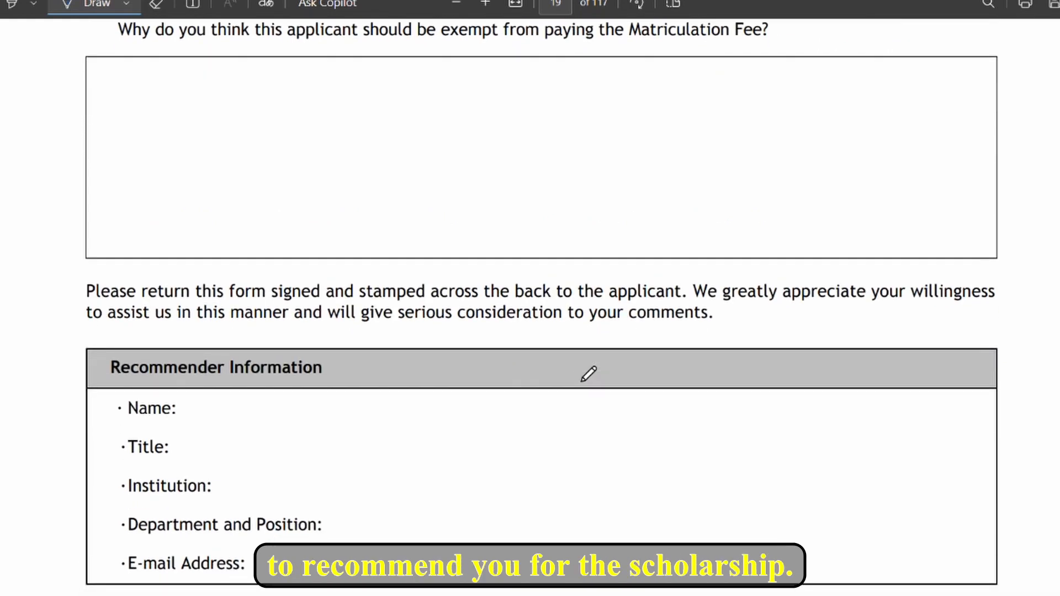
{"action": "scroll", "coordinate": [589, 375], "scroll_direction": "up", "scroll_amount": 8}
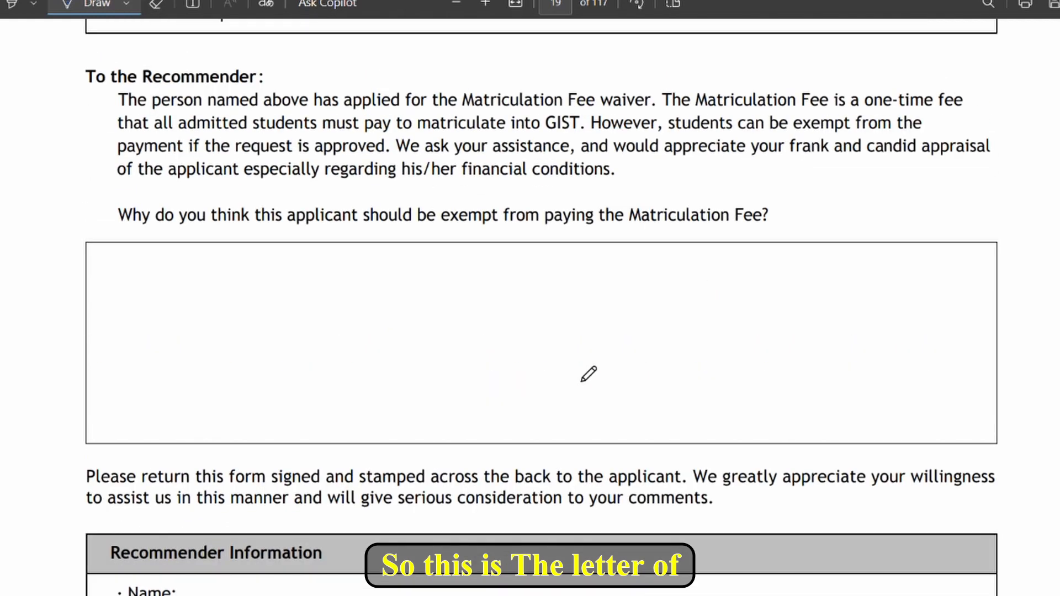
{"action": "scroll", "coordinate": [588, 374], "scroll_direction": "up", "scroll_amount": 8}
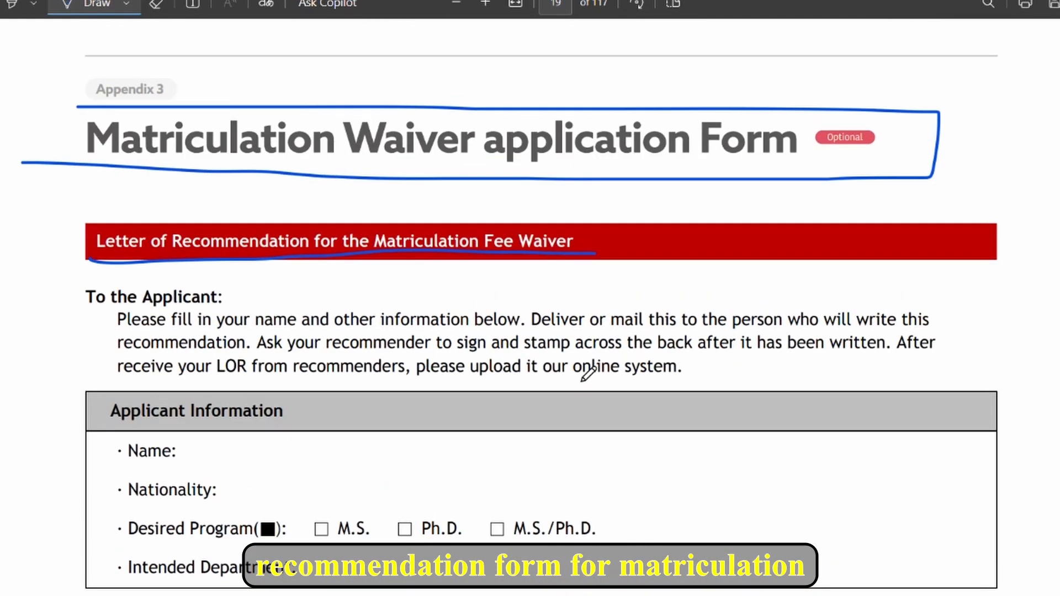
{"action": "scroll", "coordinate": [589, 374], "scroll_direction": "down", "scroll_amount": 18}
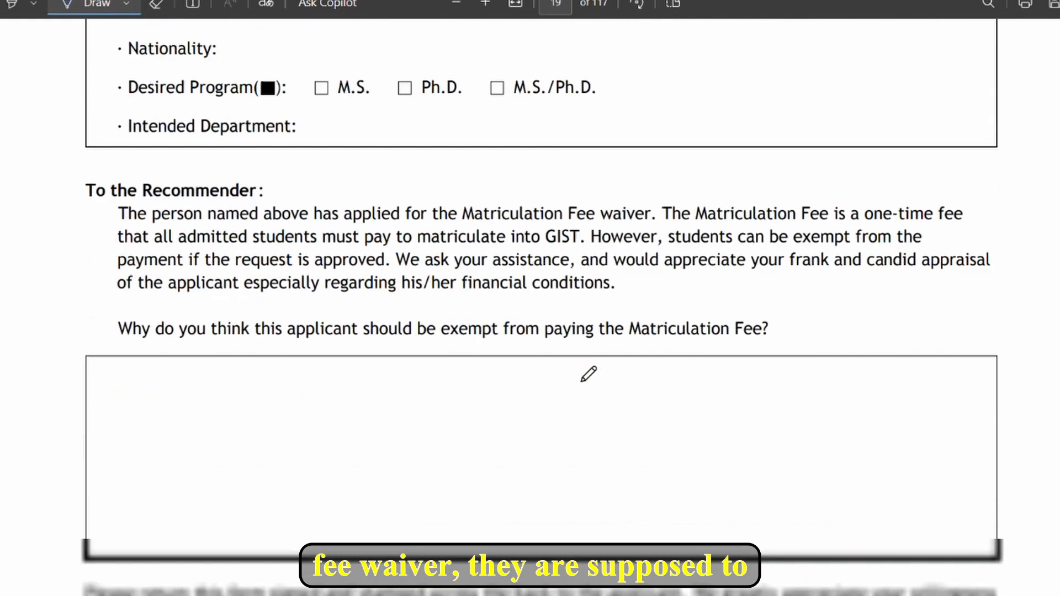
{"action": "scroll", "coordinate": [588, 374], "scroll_direction": "down", "scroll_amount": 8}
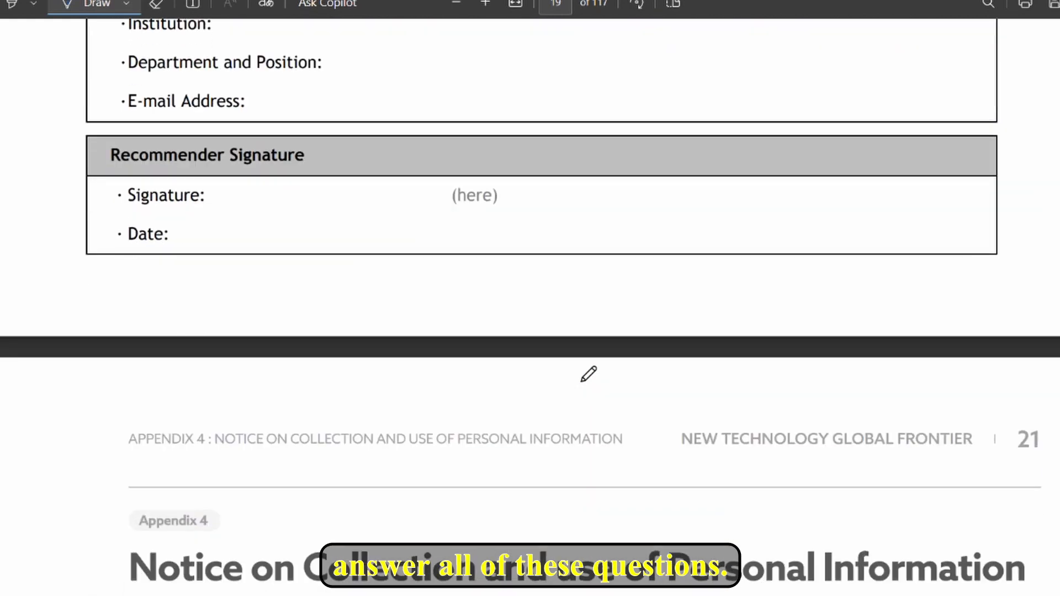
{"action": "scroll", "coordinate": [588, 374], "scroll_direction": "up", "scroll_amount": 2}
Box the Letter of Recommendation 1/2 banner and underline its file-naming instruction in blue
{"action": "left_click", "coordinate": [223, 316]}
{"action": "left_click_drag", "start_coordinate": [147, 358], "coordinate": [222, 351]}
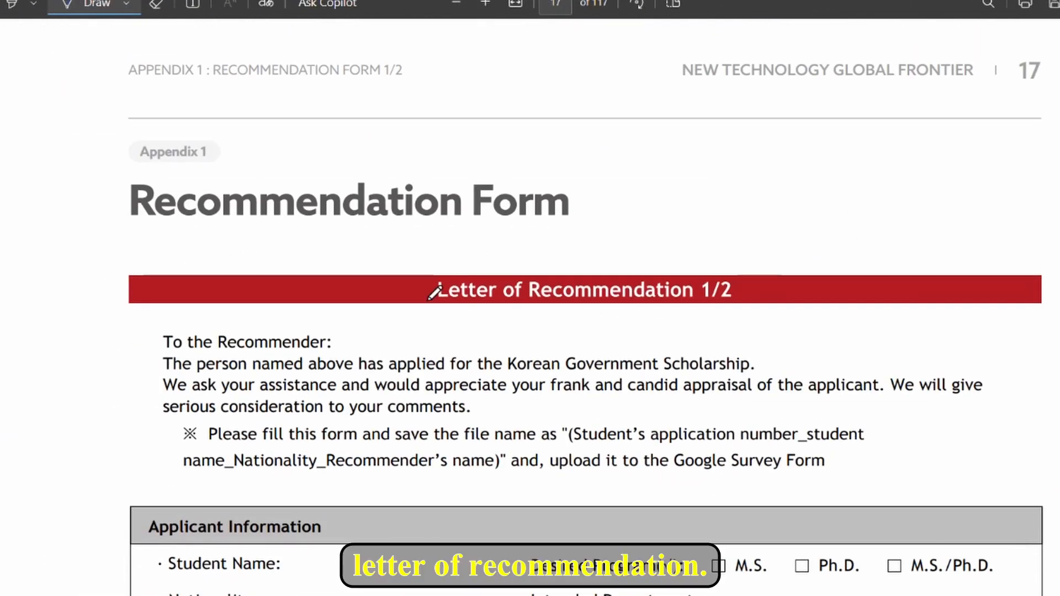
{"action": "mouse_move", "coordinate": [429, 268]}
{"action": "left_mouse_down"}
{"action": "mouse_move", "coordinate": [429, 348]}
{"action": "mouse_move", "coordinate": [757, 343]}
{"action": "mouse_move", "coordinate": [777, 236]}
{"action": "mouse_move", "coordinate": [412, 244]}
{"action": "left_mouse_up"}
{"action": "scroll", "coordinate": [415, 243], "scroll_direction": "down", "scroll_amount": 2}
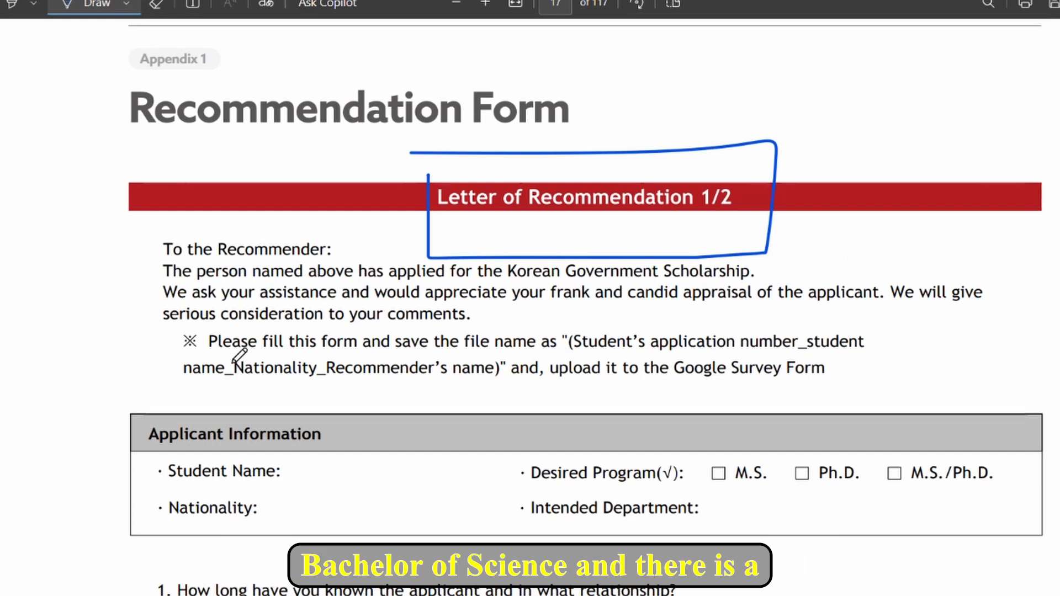
{"action": "left_click_drag", "start_coordinate": [215, 353], "coordinate": [881, 359]}
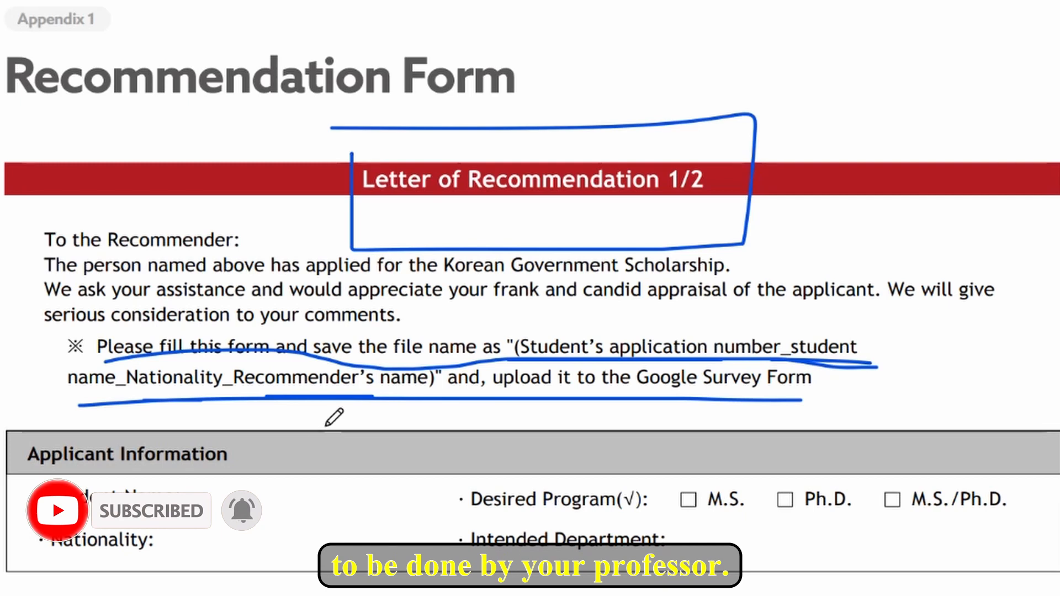
Scroll back to the Financial Support page with the marked tuition and matriculation fee lines
{"action": "scroll", "coordinate": [345, 410], "scroll_direction": "down", "scroll_amount": 3}
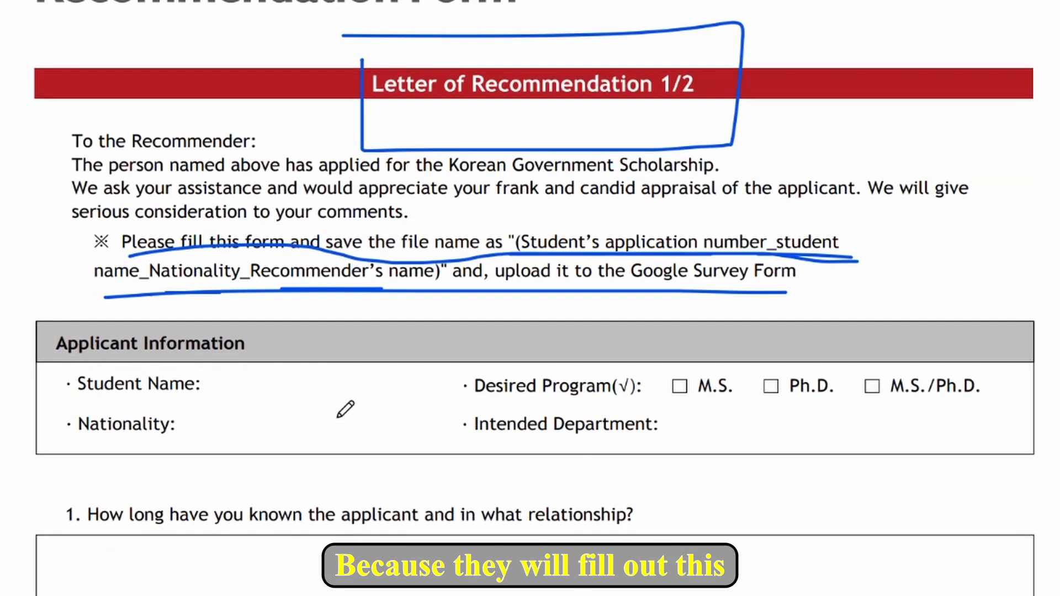
{"action": "scroll", "coordinate": [583, 388], "scroll_direction": "down", "scroll_amount": 2}
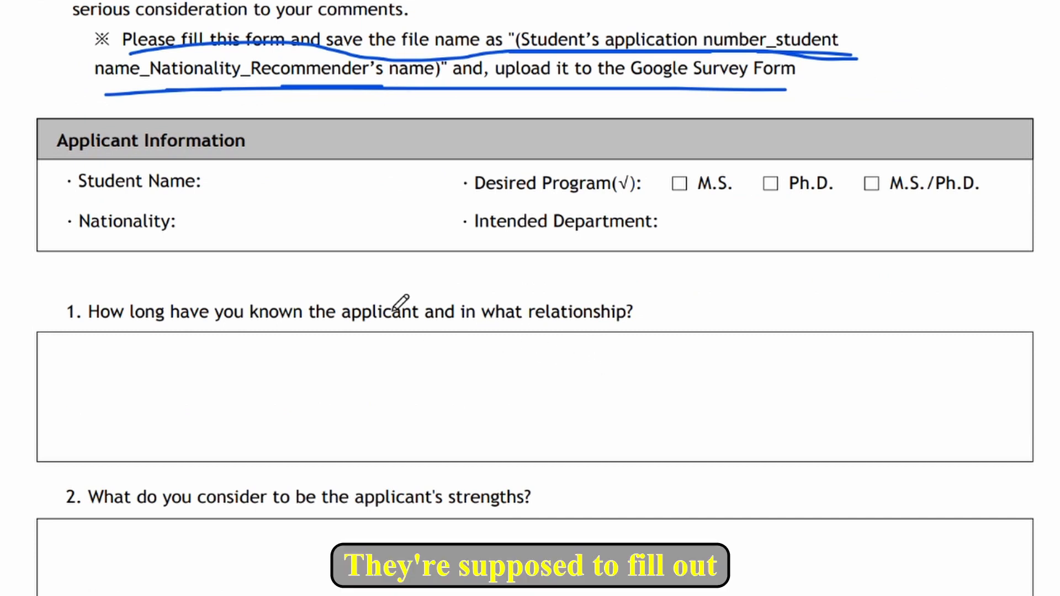
{"action": "scroll", "coordinate": [380, 223], "scroll_direction": "down", "scroll_amount": 10}
{"action": "scroll", "coordinate": [380, 223], "scroll_direction": "down", "scroll_amount": 13}
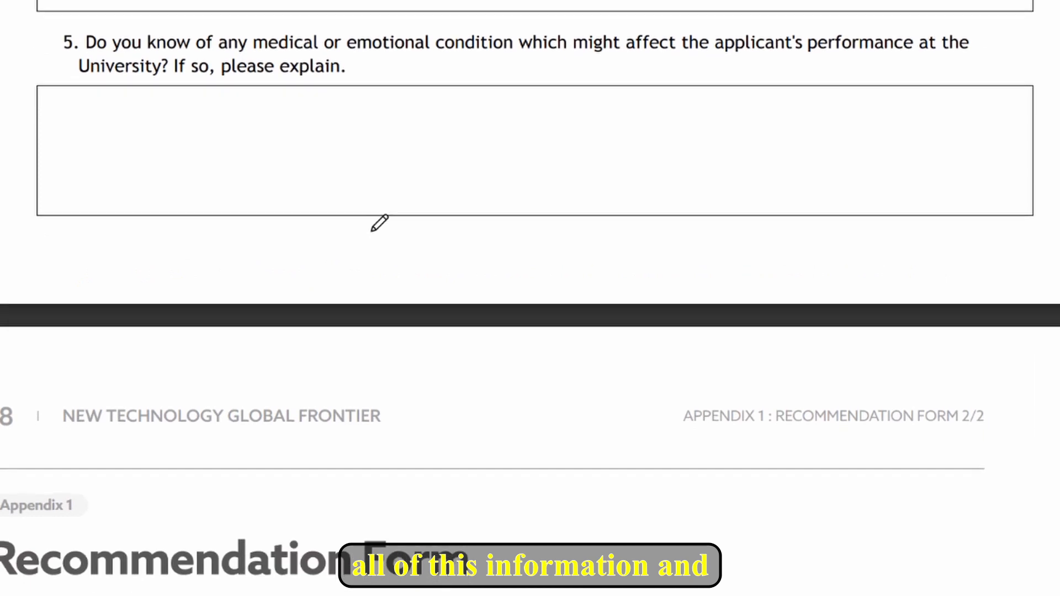
{"action": "scroll", "coordinate": [426, 223], "scroll_direction": "down", "scroll_amount": 8}
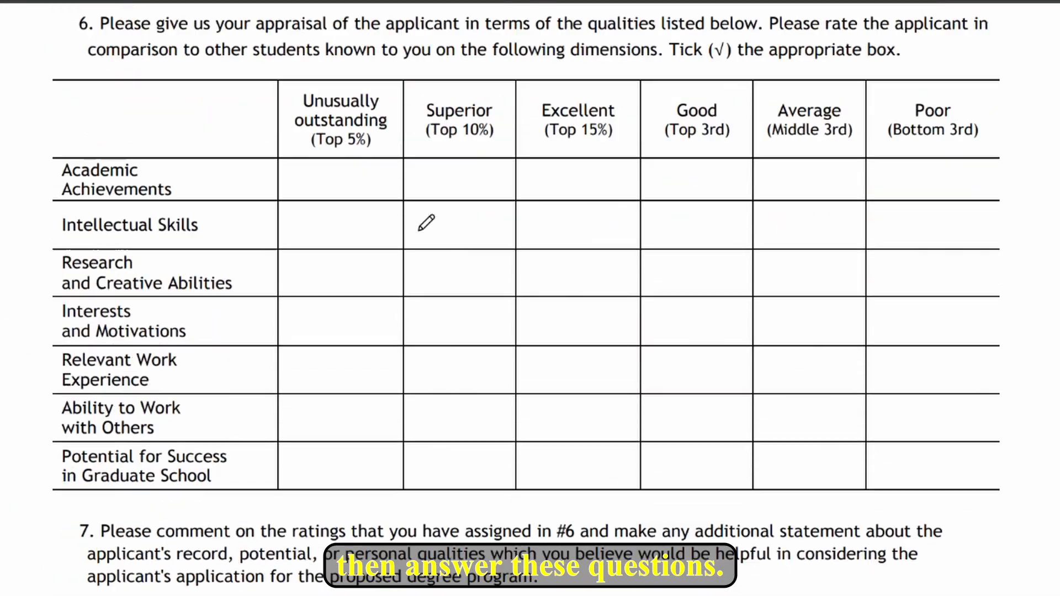
{"action": "scroll", "coordinate": [427, 223], "scroll_direction": "down", "scroll_amount": 3}
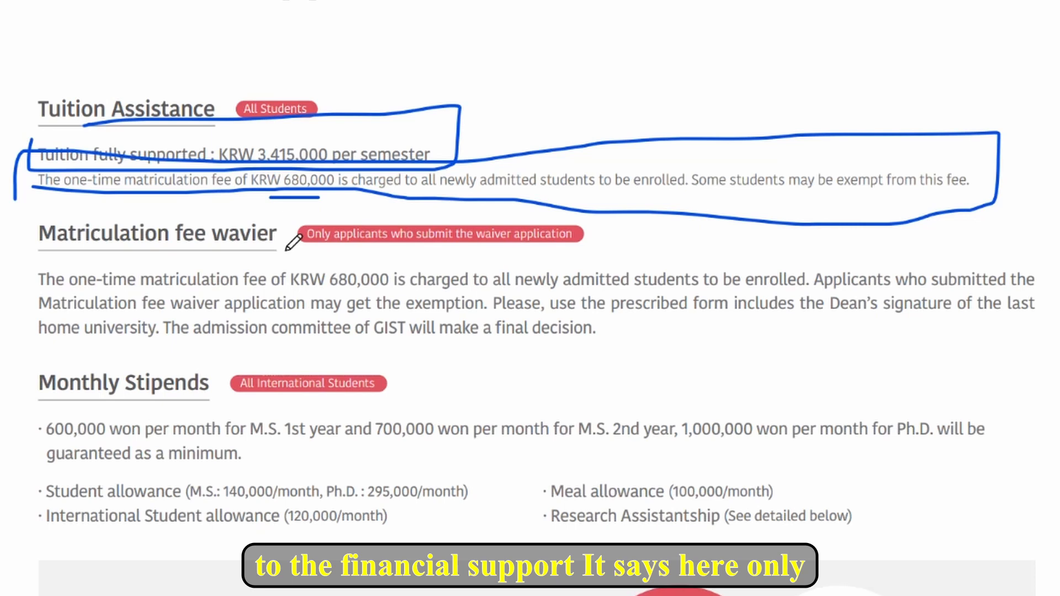
Circle the applicants-only waiver badge and underline the Dean's signature requirement in blue
{"action": "mouse_move", "coordinate": [279, 246]}
{"action": "left_mouse_down"}
{"action": "mouse_move", "coordinate": [552, 257]}
{"action": "mouse_move", "coordinate": [602, 228]}
{"action": "mouse_move", "coordinate": [591, 200]}
{"action": "mouse_move", "coordinate": [309, 203]}
{"action": "left_mouse_up"}
{"action": "mouse_move", "coordinate": [20, 250]}
{"action": "left_mouse_down"}
{"action": "mouse_move", "coordinate": [0, 365]}
{"action": "mouse_move", "coordinate": [1040, 365]}
{"action": "left_mouse_up"}
{"action": "left_click_drag", "start_coordinate": [752, 327], "coordinate": [1009, 331]}
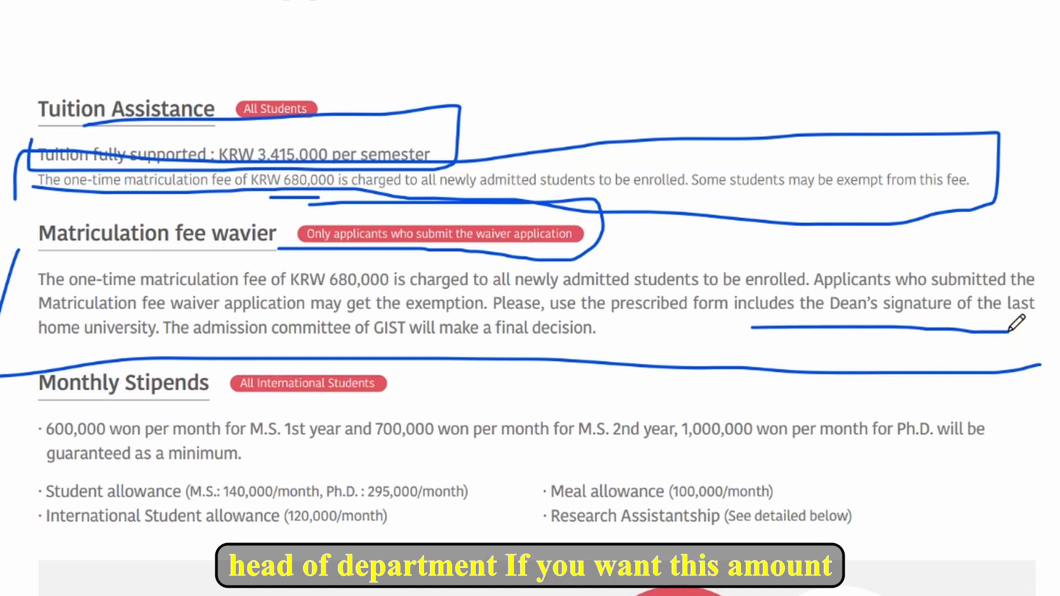
{"action": "left_click_drag", "start_coordinate": [319, 298], "coordinate": [431, 297]}
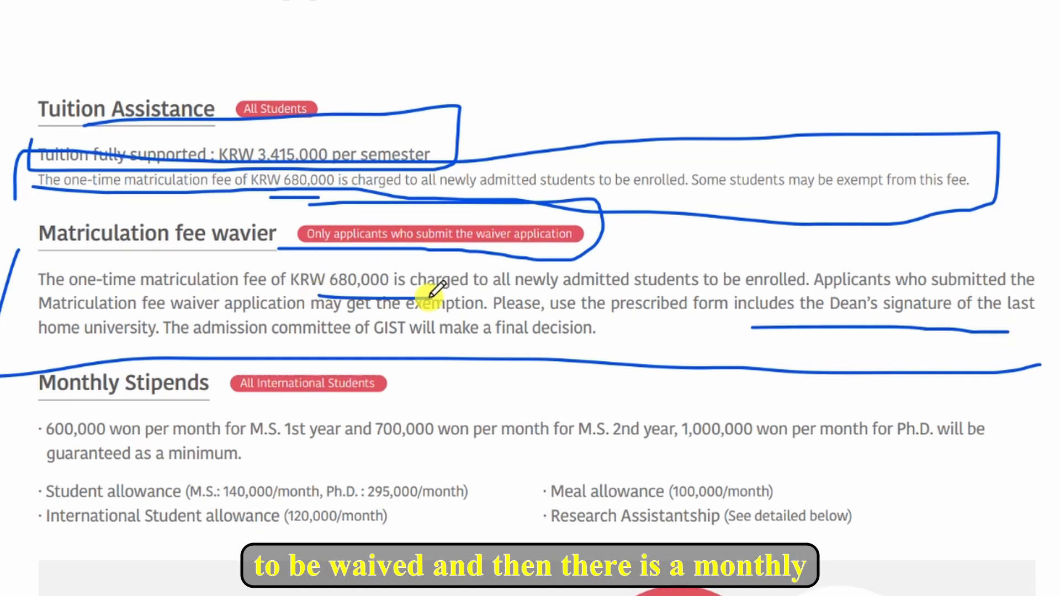
Box the Monthly Stipends heading, the 600,000, 700,000 and 1,000,000 won stipends, and both allowance groups
{"action": "scroll", "coordinate": [385, 383], "scroll_direction": "down", "scroll_amount": 2}
{"action": "mouse_move", "coordinate": [205, 303]}
{"action": "left_mouse_down"}
{"action": "mouse_move", "coordinate": [421, 303]}
{"action": "mouse_move", "coordinate": [273, 242]}
{"action": "mouse_move", "coordinate": [193, 237]}
{"action": "left_mouse_up"}
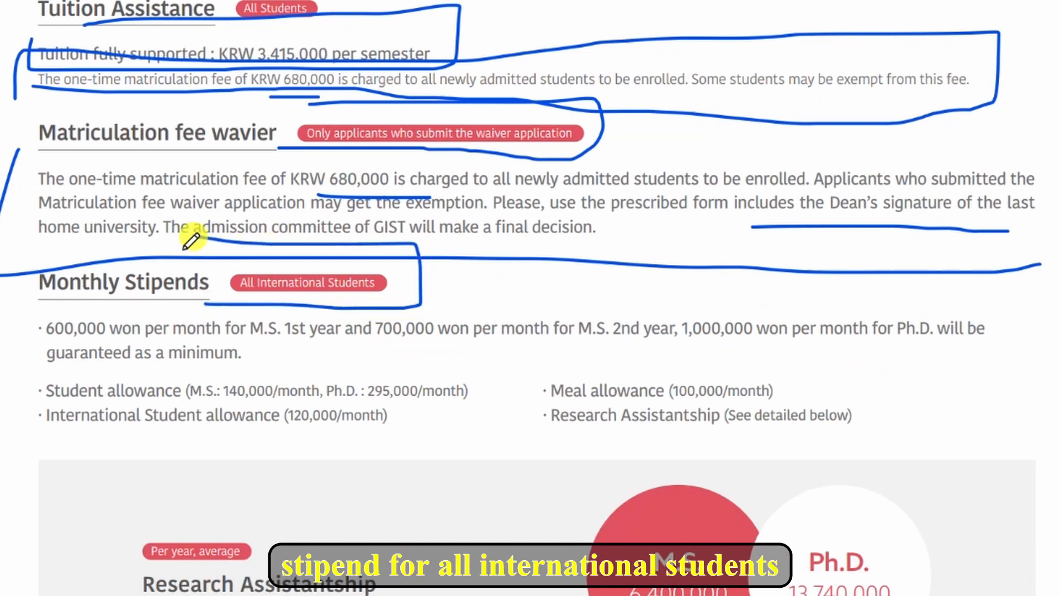
{"action": "left_click_drag", "start_coordinate": [36, 341], "coordinate": [257, 348]}
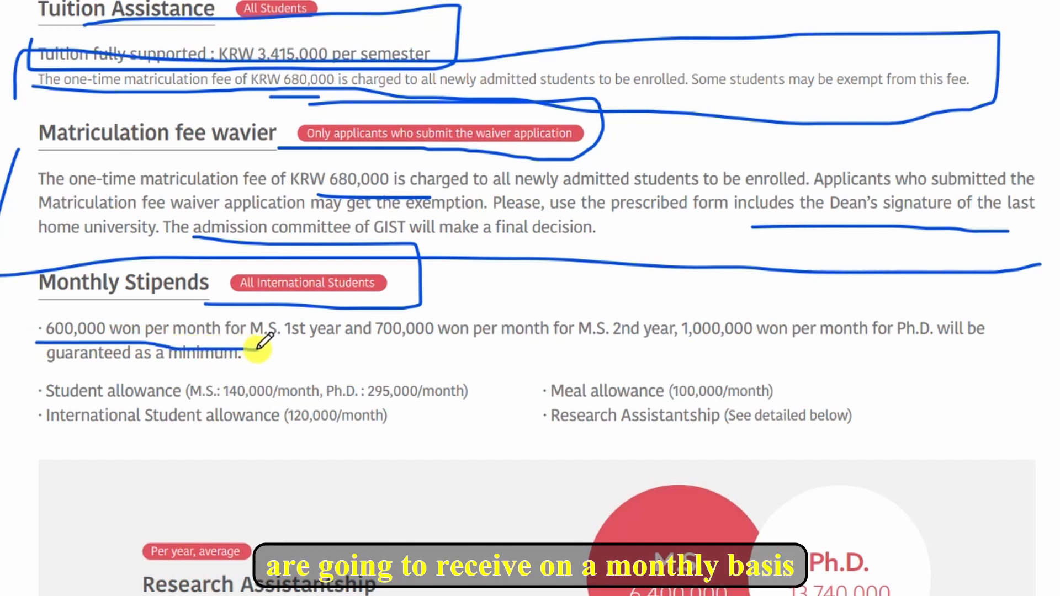
{"action": "mouse_move", "coordinate": [38, 343]}
{"action": "left_mouse_down"}
{"action": "mouse_move", "coordinate": [101, 307]}
{"action": "mouse_move", "coordinate": [167, 307]}
{"action": "mouse_move", "coordinate": [168, 320]}
{"action": "left_mouse_up"}
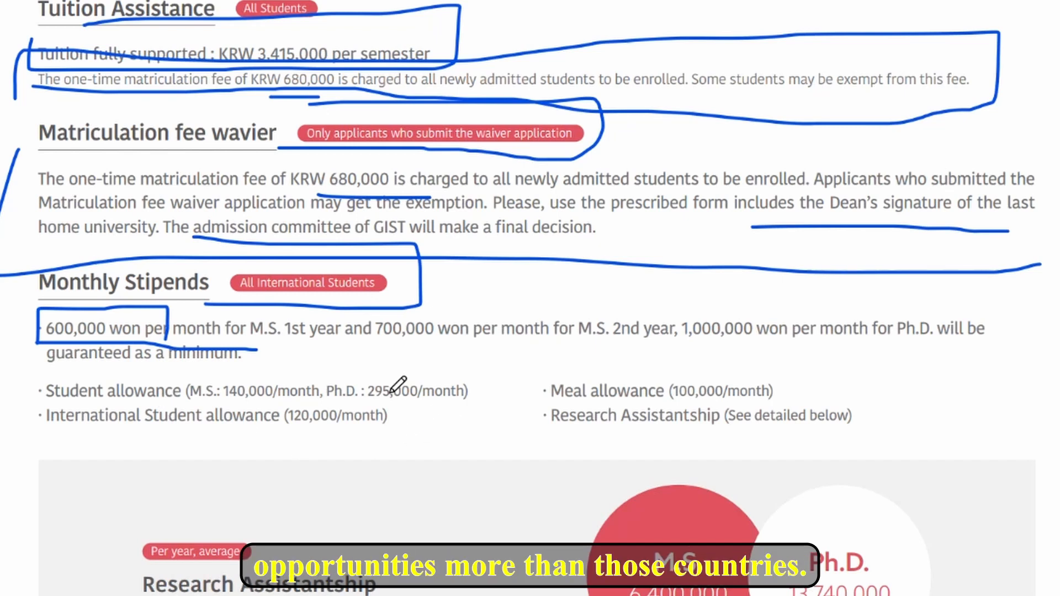
{"action": "mouse_move", "coordinate": [37, 345]}
{"action": "left_mouse_down"}
{"action": "mouse_move", "coordinate": [301, 361]}
{"action": "mouse_move", "coordinate": [343, 326]}
{"action": "left_mouse_up"}
{"action": "left_click_drag", "start_coordinate": [273, 305], "coordinate": [69, 305]}
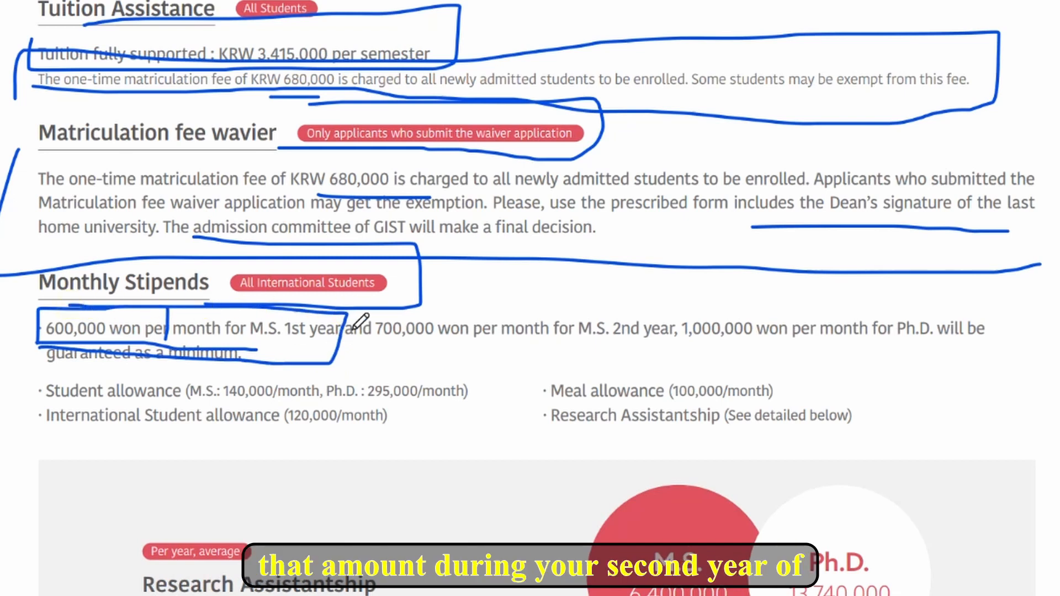
{"action": "mouse_move", "coordinate": [361, 302]}
{"action": "left_mouse_down"}
{"action": "mouse_move", "coordinate": [367, 362]}
{"action": "mouse_move", "coordinate": [656, 366]}
{"action": "mouse_move", "coordinate": [684, 337]}
{"action": "mouse_move", "coordinate": [683, 304]}
{"action": "mouse_move", "coordinate": [372, 292]}
{"action": "left_mouse_up"}
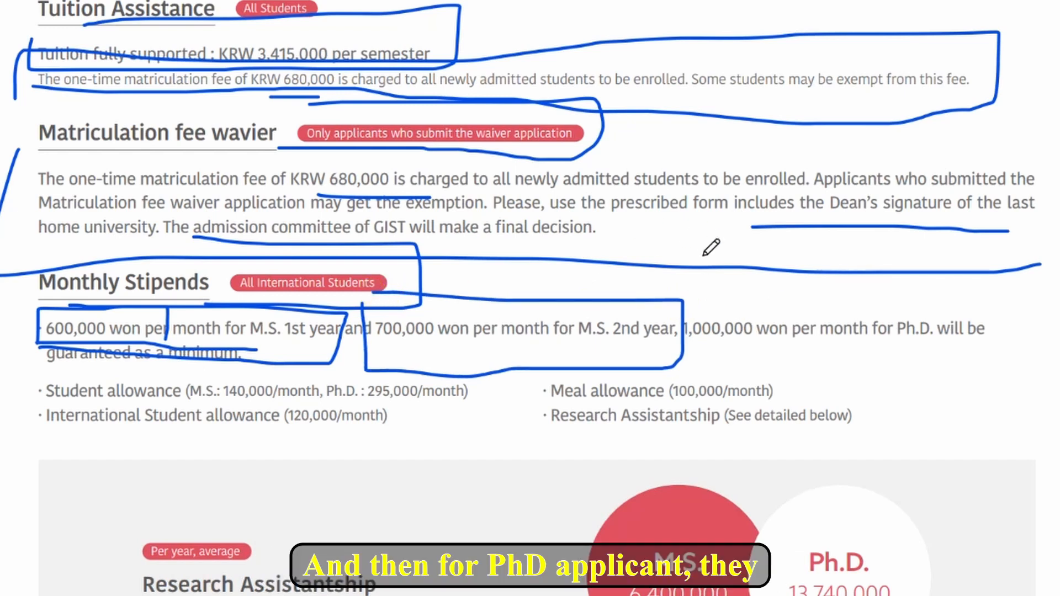
{"action": "mouse_move", "coordinate": [661, 293]}
{"action": "left_mouse_down"}
{"action": "mouse_move", "coordinate": [665, 356]}
{"action": "mouse_move", "coordinate": [889, 366]}
{"action": "mouse_move", "coordinate": [954, 314]}
{"action": "mouse_move", "coordinate": [680, 297]}
{"action": "left_mouse_up"}
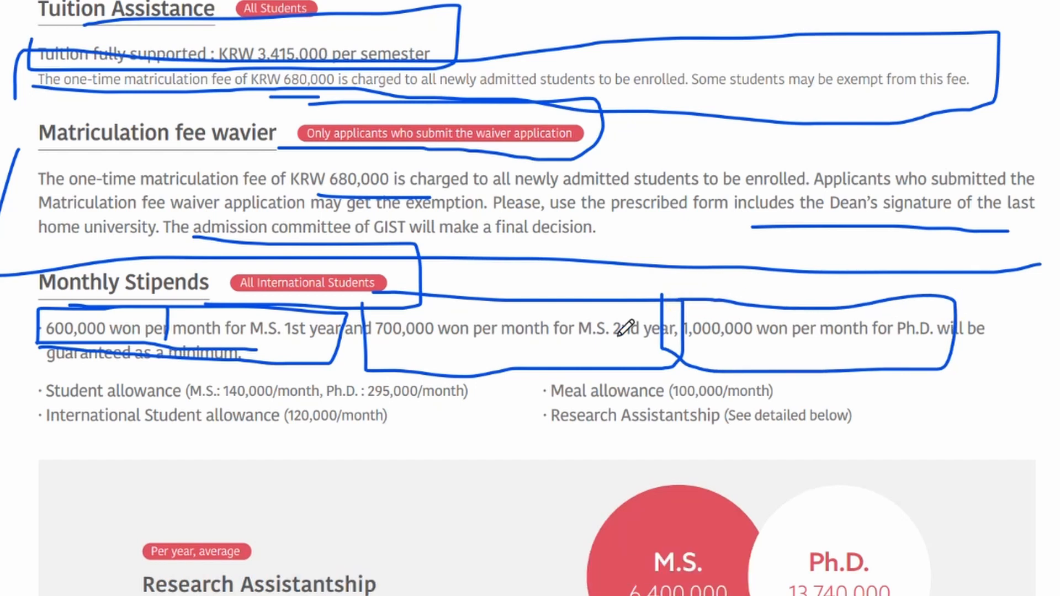
{"action": "mouse_move", "coordinate": [47, 387]}
{"action": "left_mouse_down"}
{"action": "mouse_move", "coordinate": [38, 431]}
{"action": "mouse_move", "coordinate": [463, 458]}
{"action": "mouse_move", "coordinate": [497, 356]}
{"action": "mouse_move", "coordinate": [182, 373]}
{"action": "mouse_move", "coordinate": [36, 362]}
{"action": "mouse_move", "coordinate": [28, 386]}
{"action": "left_mouse_up"}
{"action": "mouse_move", "coordinate": [523, 361]}
{"action": "left_mouse_down"}
{"action": "mouse_move", "coordinate": [797, 454]}
{"action": "mouse_move", "coordinate": [881, 406]}
{"action": "mouse_move", "coordinate": [713, 374]}
{"action": "left_mouse_up"}
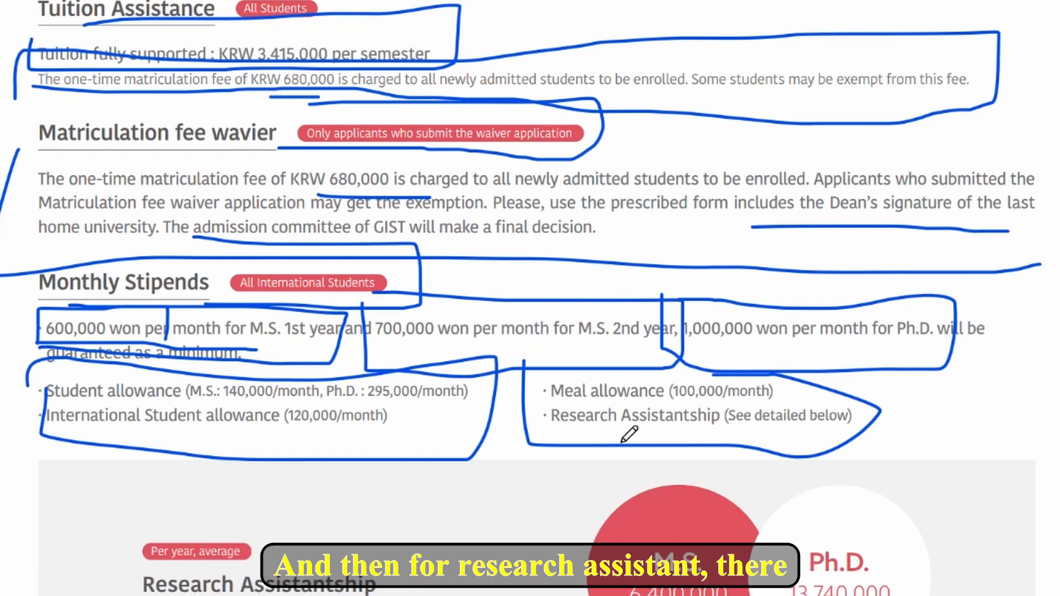
Draw blue ink around the Housing table and the Health Insurance section
{"action": "scroll", "coordinate": [635, 398], "scroll_direction": "down", "scroll_amount": 5}
{"action": "mouse_move", "coordinate": [972, 323]}
{"action": "left_mouse_down"}
{"action": "mouse_move", "coordinate": [982, 262]}
{"action": "mouse_move", "coordinate": [667, 160]}
{"action": "mouse_move", "coordinate": [255, 209]}
{"action": "mouse_move", "coordinate": [157, 284]}
{"action": "mouse_move", "coordinate": [210, 396]}
{"action": "mouse_move", "coordinate": [558, 395]}
{"action": "mouse_move", "coordinate": [936, 350]}
{"action": "mouse_move", "coordinate": [970, 269]}
{"action": "left_mouse_up"}
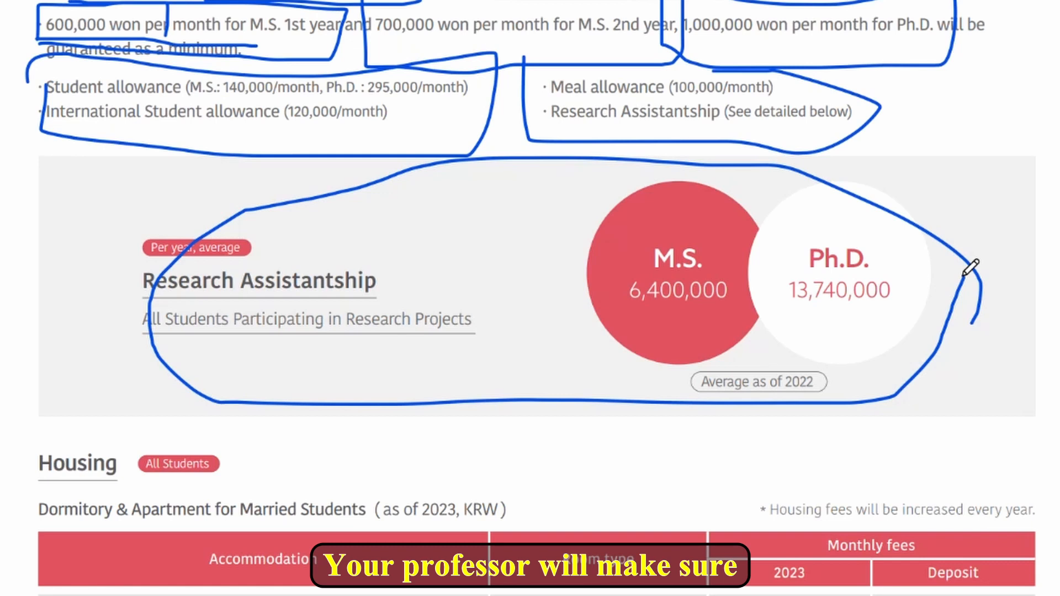
{"action": "scroll", "coordinate": [970, 267], "scroll_direction": "down", "scroll_amount": 7}
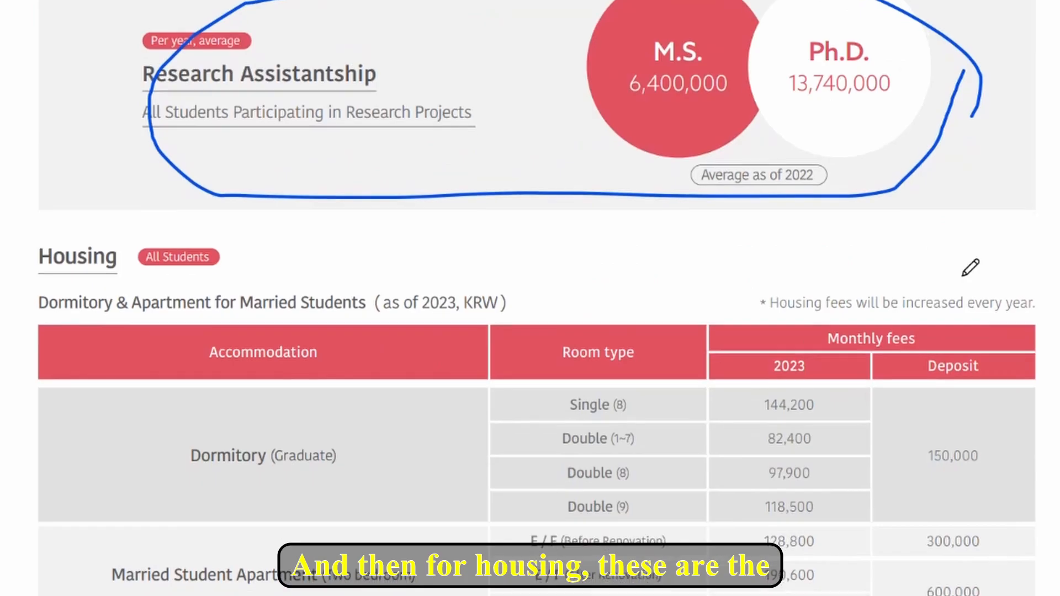
{"action": "mouse_move", "coordinate": [1048, 313]}
{"action": "left_mouse_down"}
{"action": "mouse_move", "coordinate": [24, 293]}
{"action": "mouse_move", "coordinate": [121, 418]}
{"action": "mouse_move", "coordinate": [662, 519]}
{"action": "mouse_move", "coordinate": [938, 469]}
{"action": "mouse_move", "coordinate": [1051, 323]}
{"action": "left_mouse_up"}
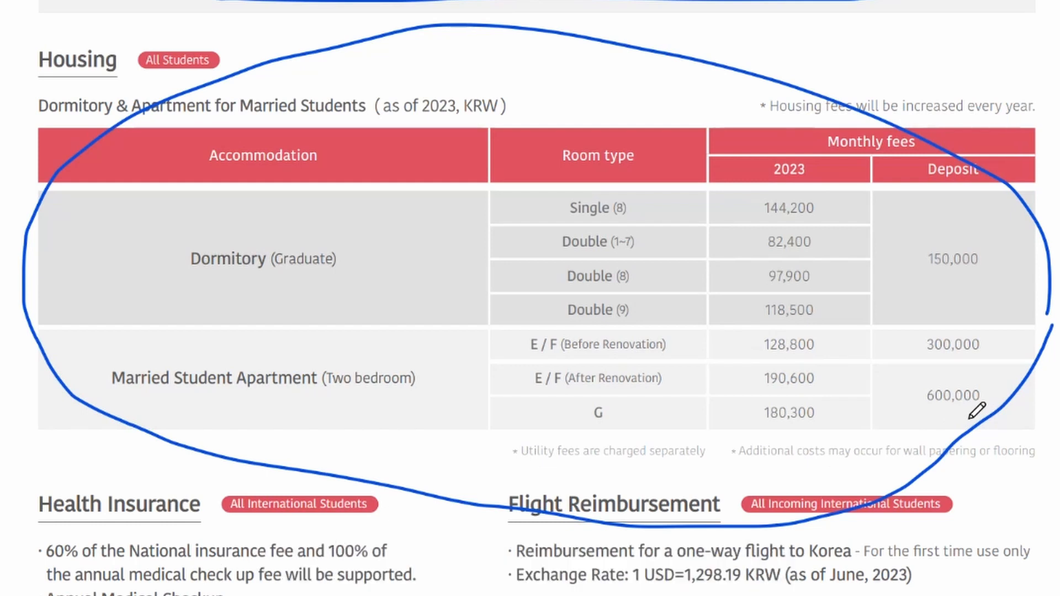
{"action": "scroll", "coordinate": [970, 417], "scroll_direction": "down", "scroll_amount": 4}
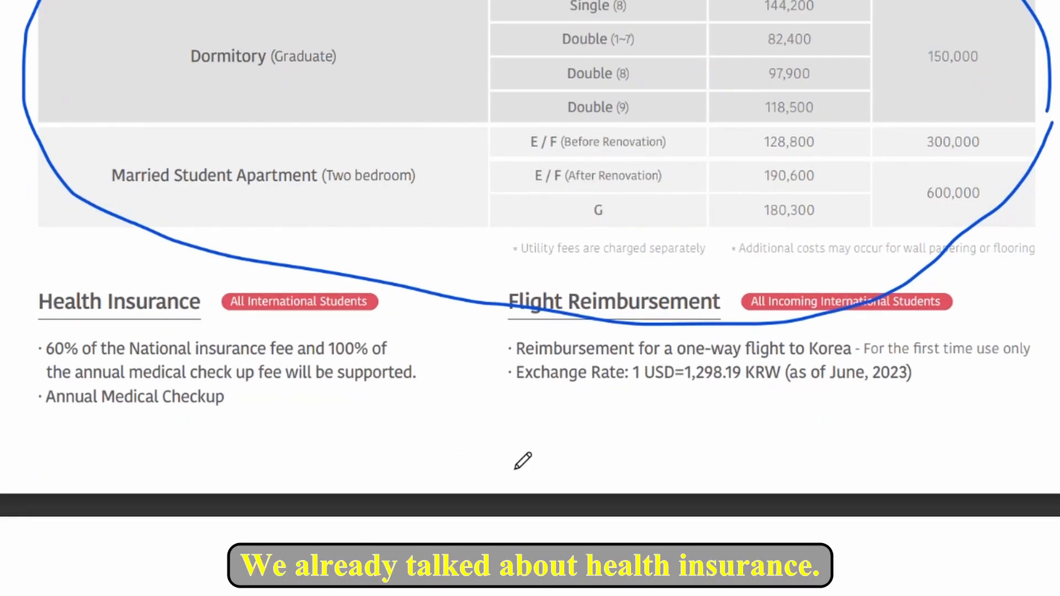
{"action": "mouse_move", "coordinate": [60, 422]}
{"action": "left_mouse_down"}
{"action": "mouse_move", "coordinate": [507, 351]}
{"action": "mouse_move", "coordinate": [39, 256]}
{"action": "mouse_move", "coordinate": [8, 362]}
{"action": "left_mouse_up"}
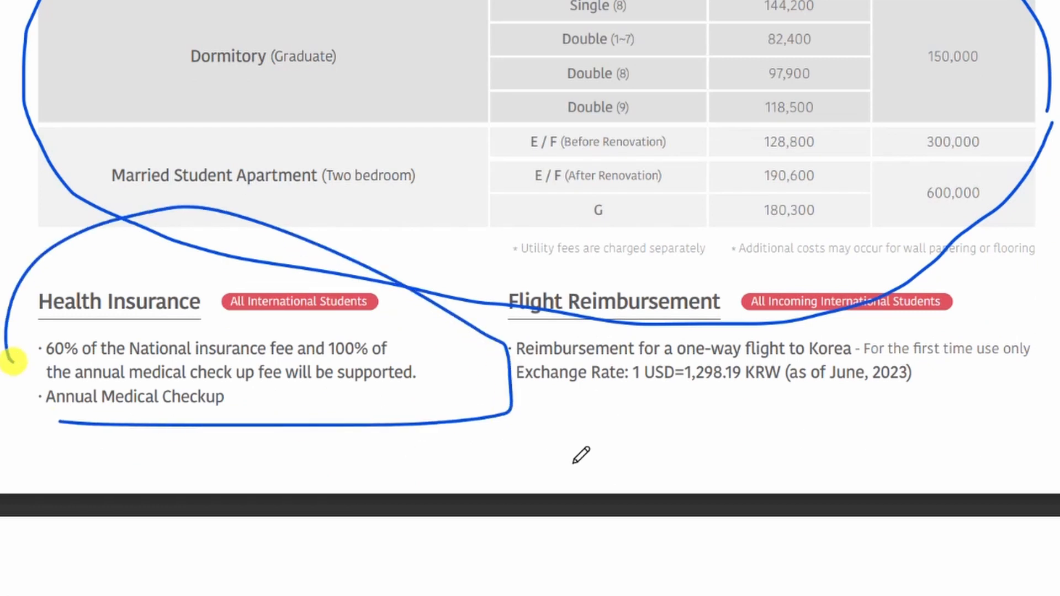
Bracket the Flight Reimbursement section and underline its heading in blue ink
{"action": "mouse_move", "coordinate": [499, 315]}
{"action": "left_mouse_down"}
{"action": "mouse_move", "coordinate": [492, 406]}
{"action": "mouse_move", "coordinate": [1057, 478]}
{"action": "left_mouse_up"}
{"action": "left_click_drag", "start_coordinate": [1057, 300], "coordinate": [525, 307]}
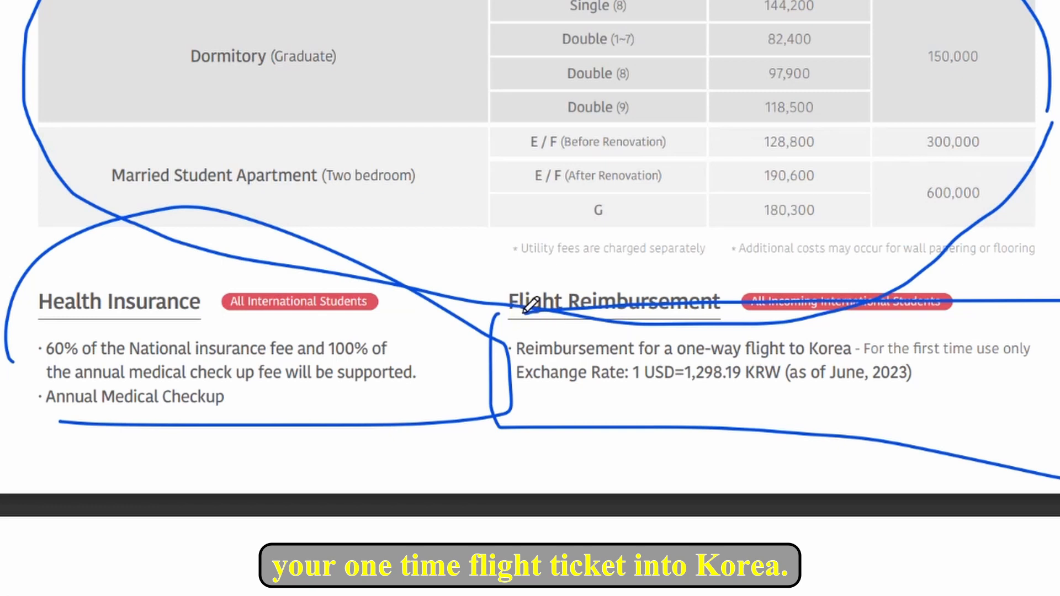
{"action": "scroll", "coordinate": [523, 312], "scroll_direction": "down", "scroll_amount": 2}
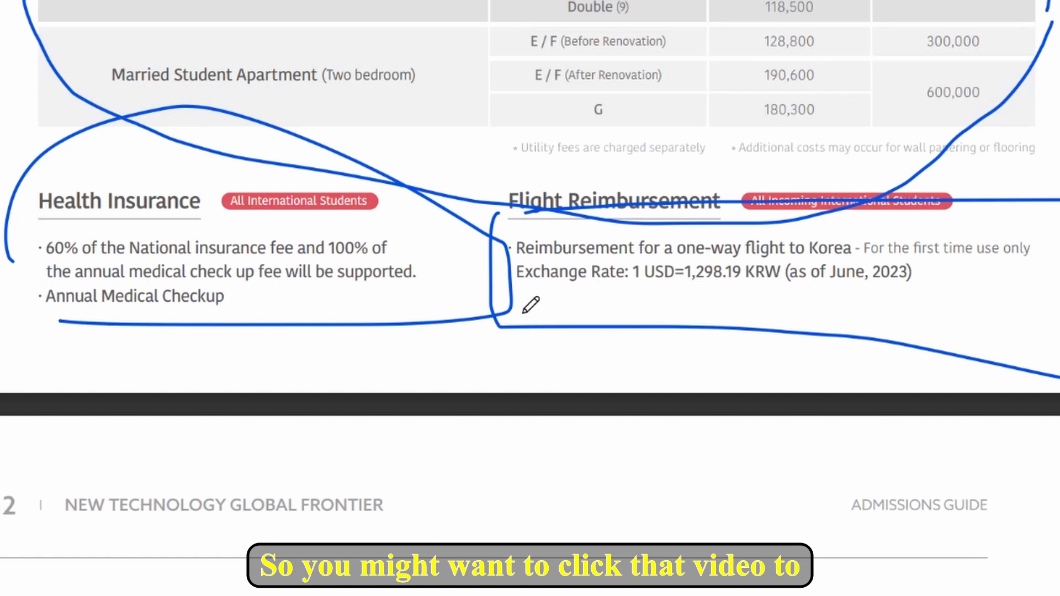
{"action": "scroll", "coordinate": [523, 313], "scroll_direction": "up", "scroll_amount": 12}
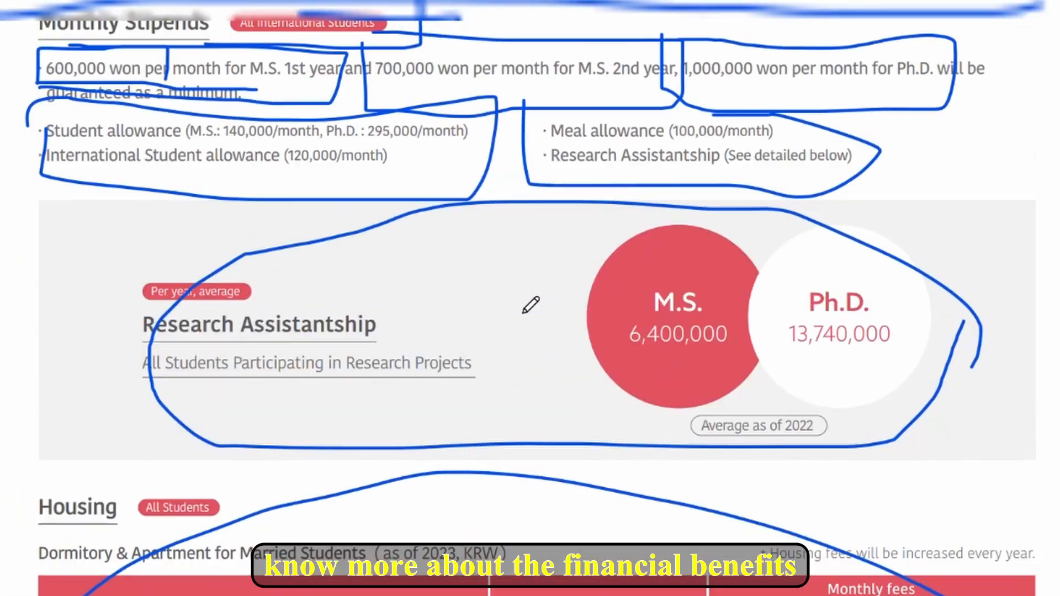
{"action": "scroll", "coordinate": [530, 304], "scroll_direction": "up", "scroll_amount": 10}
{"action": "scroll", "coordinate": [530, 304], "scroll_direction": "down", "scroll_amount": 3}
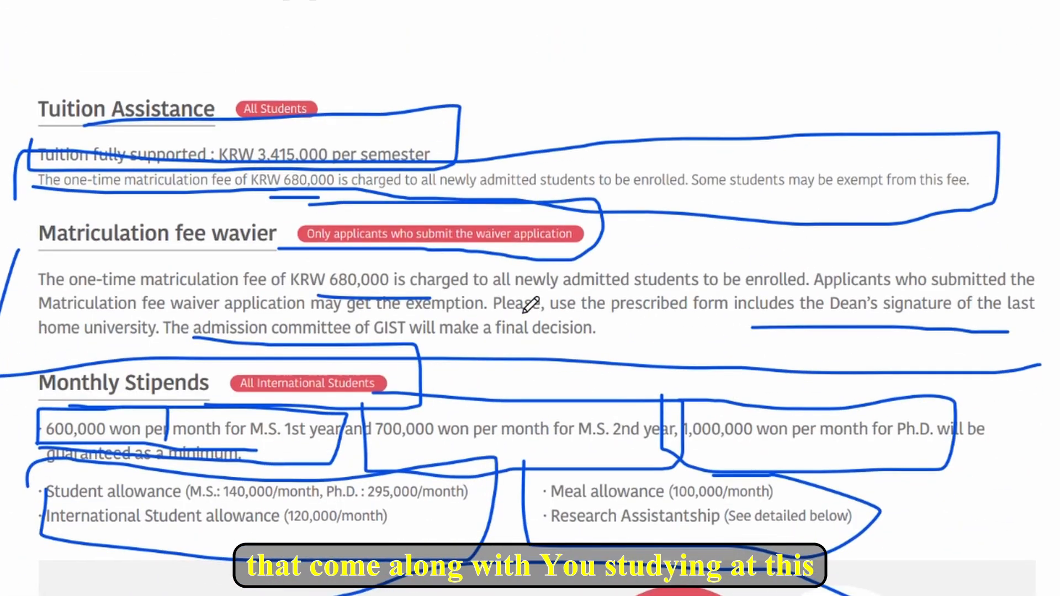
{"action": "scroll", "coordinate": [530, 304], "scroll_direction": "down", "scroll_amount": 3}
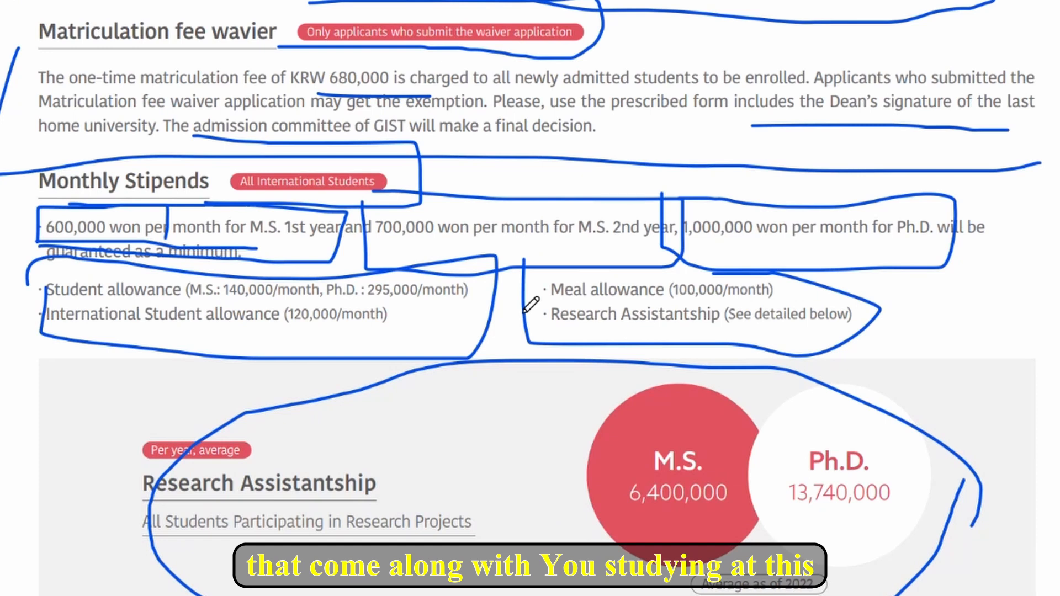
{"action": "scroll", "coordinate": [531, 304], "scroll_direction": "down", "scroll_amount": 6}
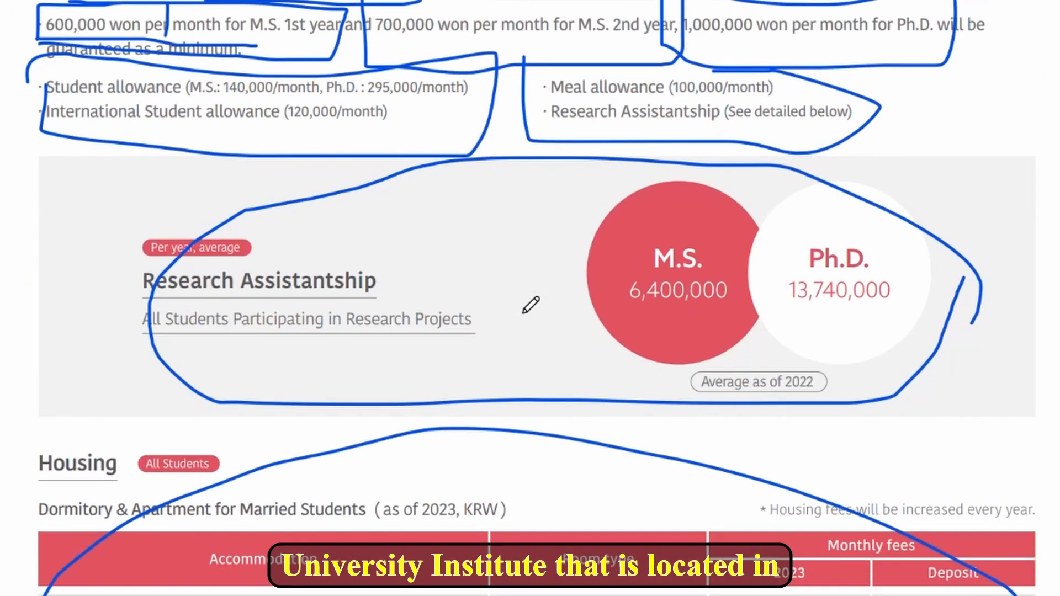
{"action": "scroll", "coordinate": [531, 304], "scroll_direction": "down", "scroll_amount": 5}
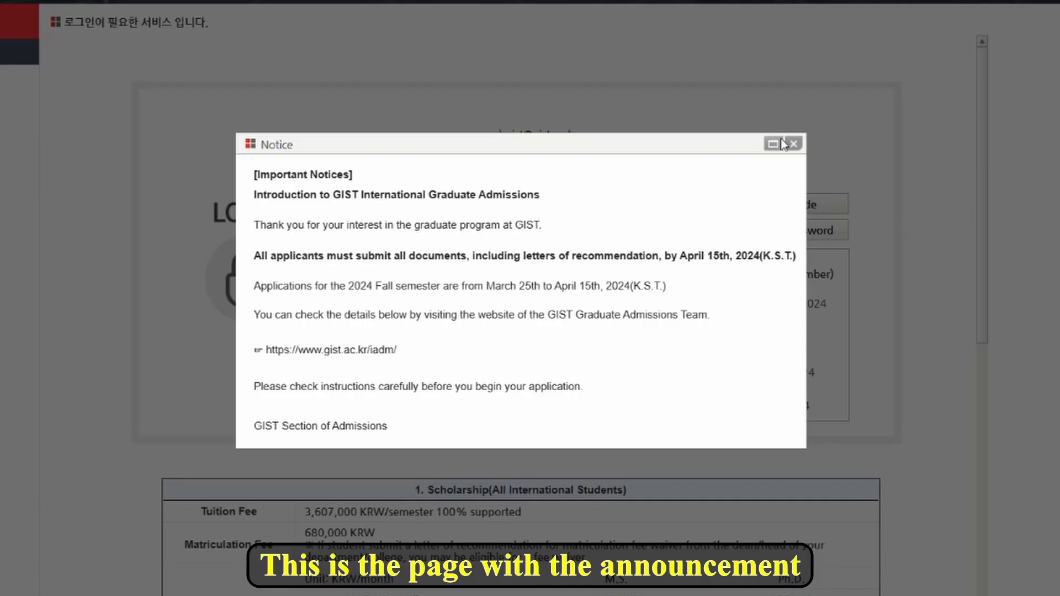
Close the Notice popup, select the login E-Mail and Password fields, then start a new registration
{"action": "left_click", "coordinate": [799, 143]}
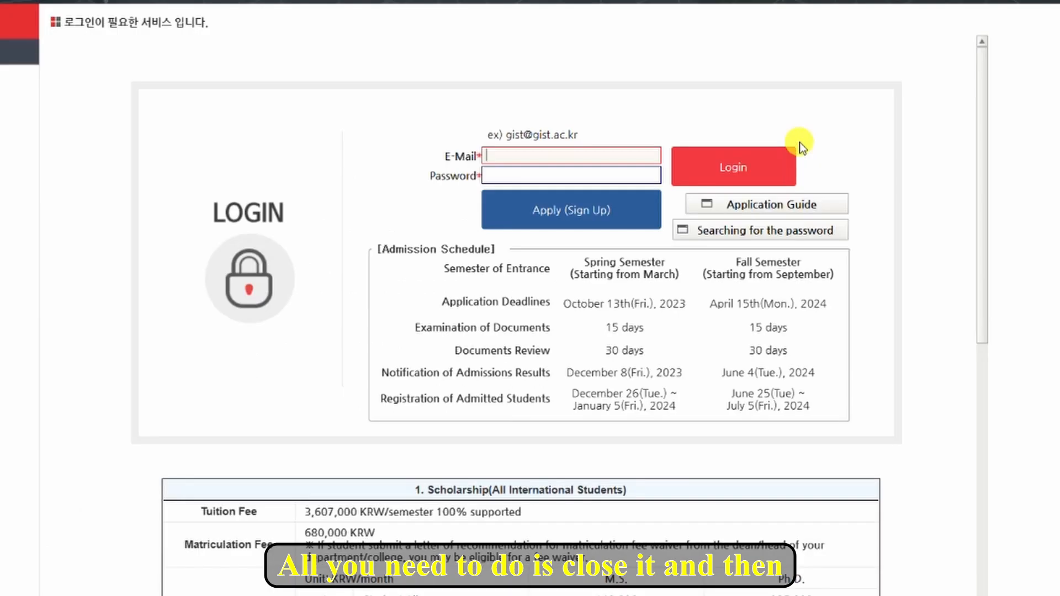
{"action": "left_click", "coordinate": [576, 159]}
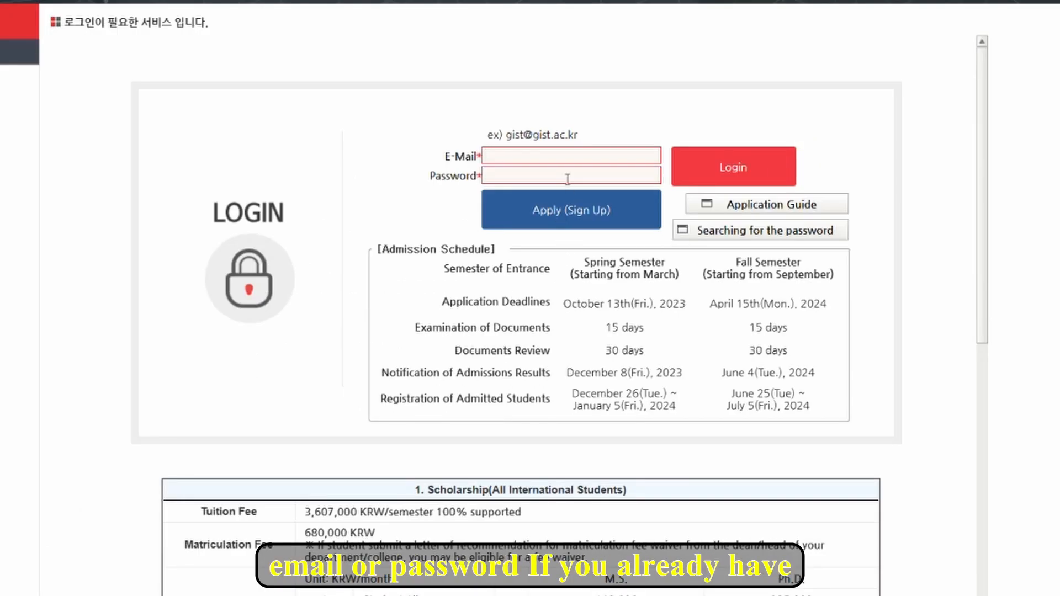
{"action": "left_click", "coordinate": [567, 178]}
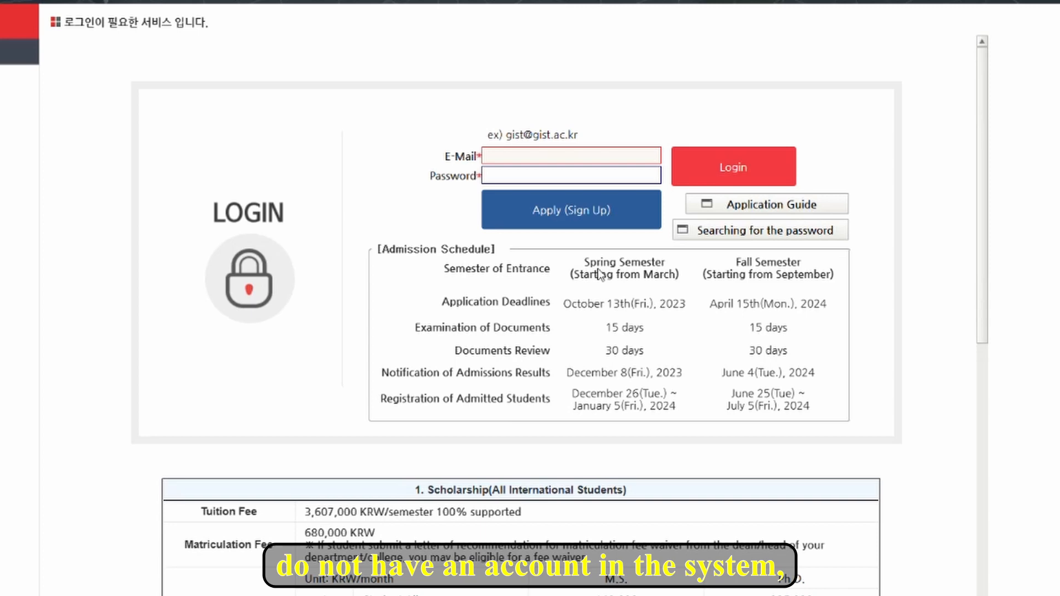
{"action": "left_click", "coordinate": [549, 218]}
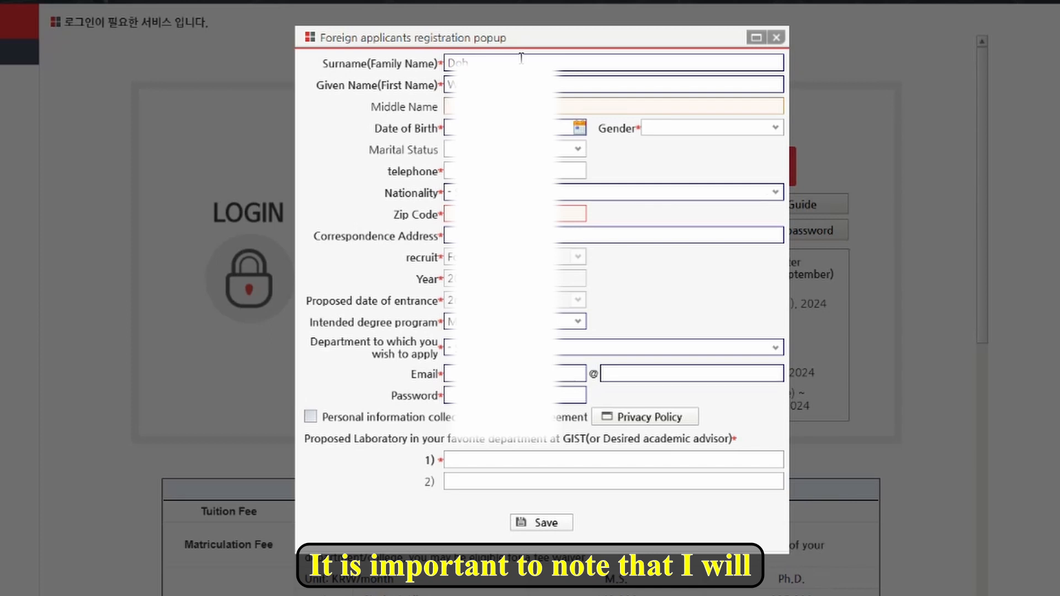
Fill in the birth date, MALE gender, marital status and the saved telephone details
{"action": "type", "text": "D"}
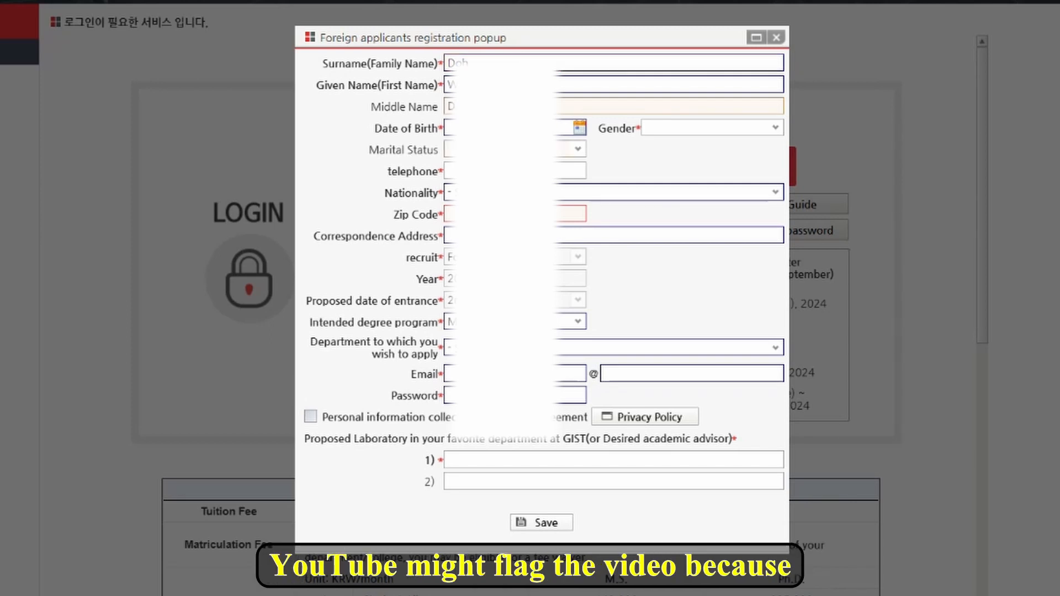
{"action": "left_click", "coordinate": [580, 129]}
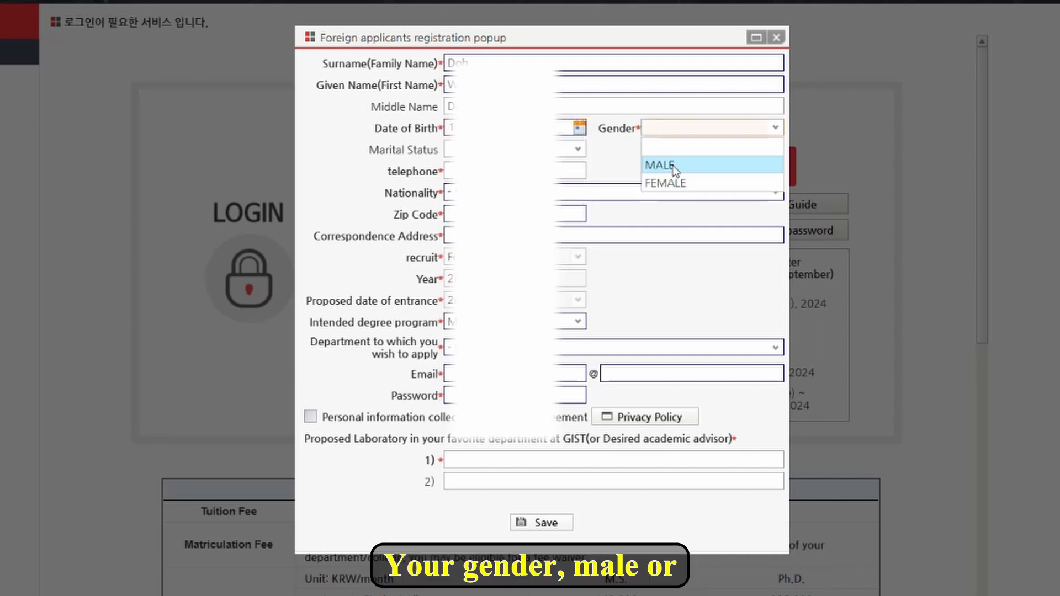
{"action": "left_click", "coordinate": [671, 162]}
{"action": "left_click", "coordinate": [567, 153]}
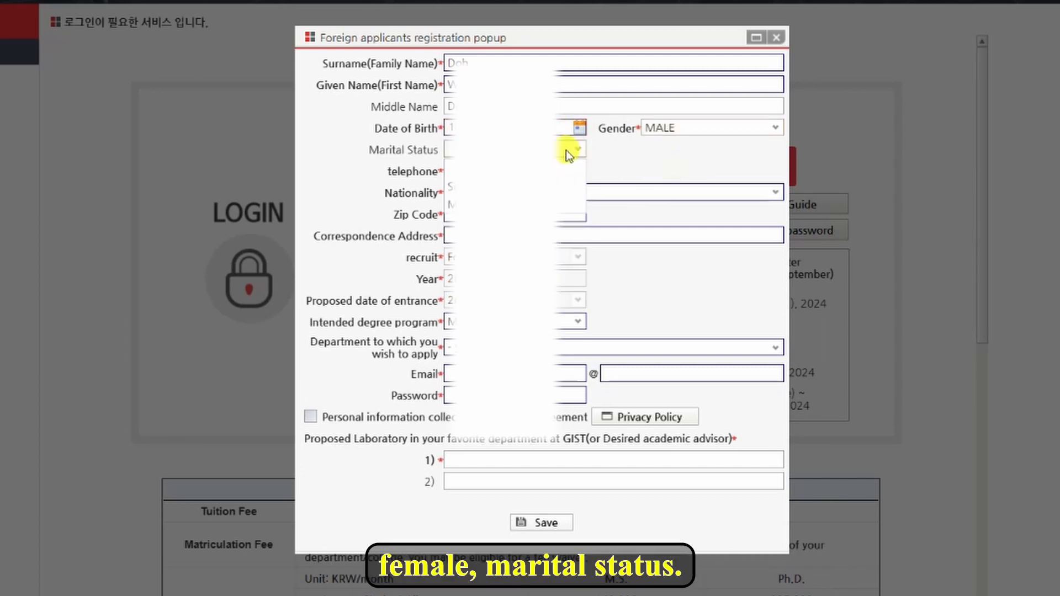
{"action": "left_click", "coordinate": [519, 188]}
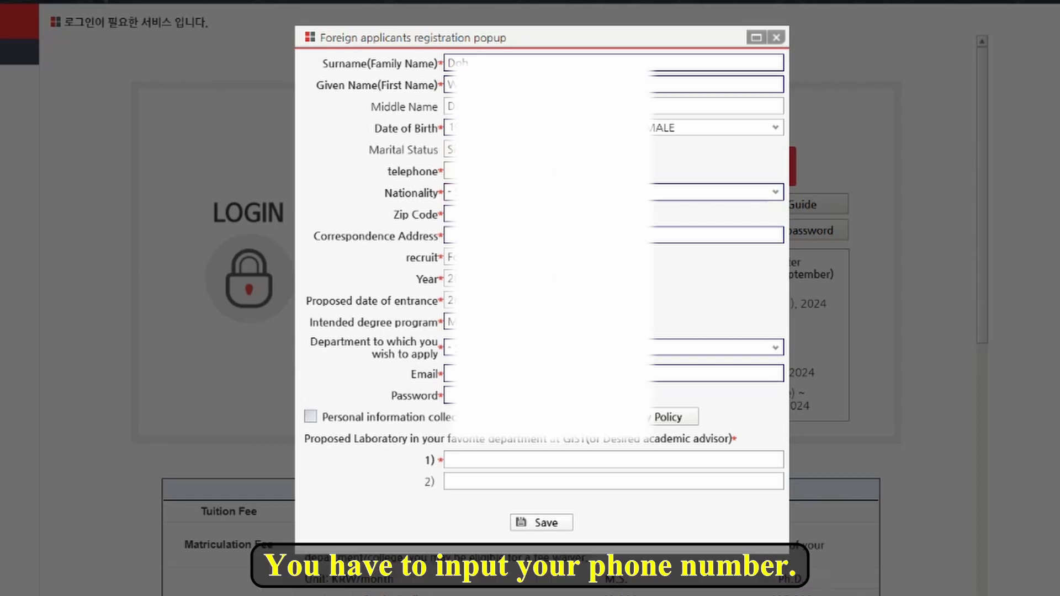
{"action": "left_click", "coordinate": [524, 172]}
{"action": "left_click", "coordinate": [524, 220]}
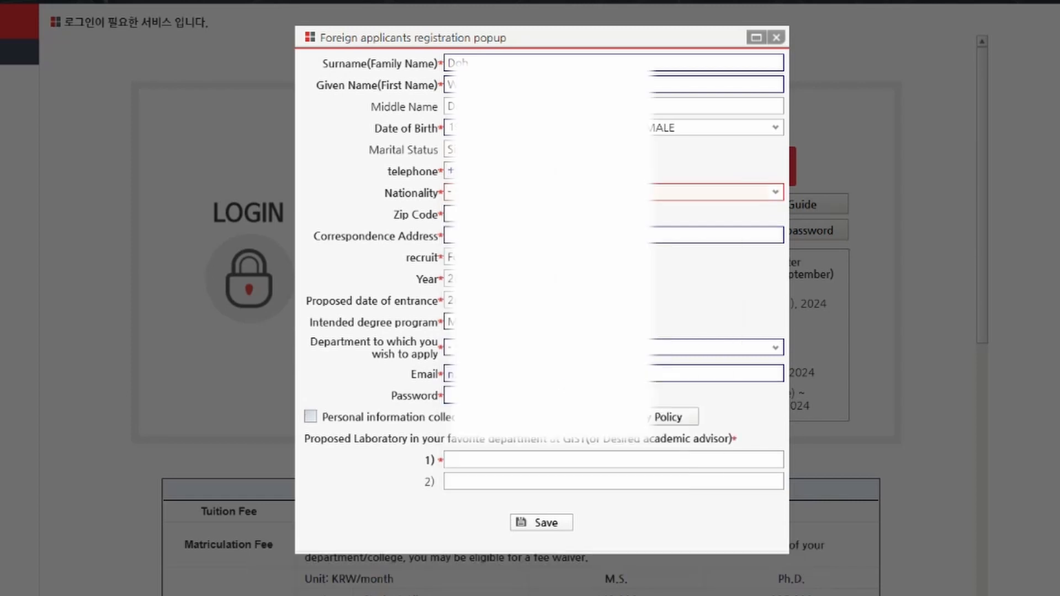
Choose the nationality, accept the suggested zip code and paste the correspondence address
{"action": "left_click", "coordinate": [775, 191]}
{"action": "left_click", "coordinate": [577, 244]}
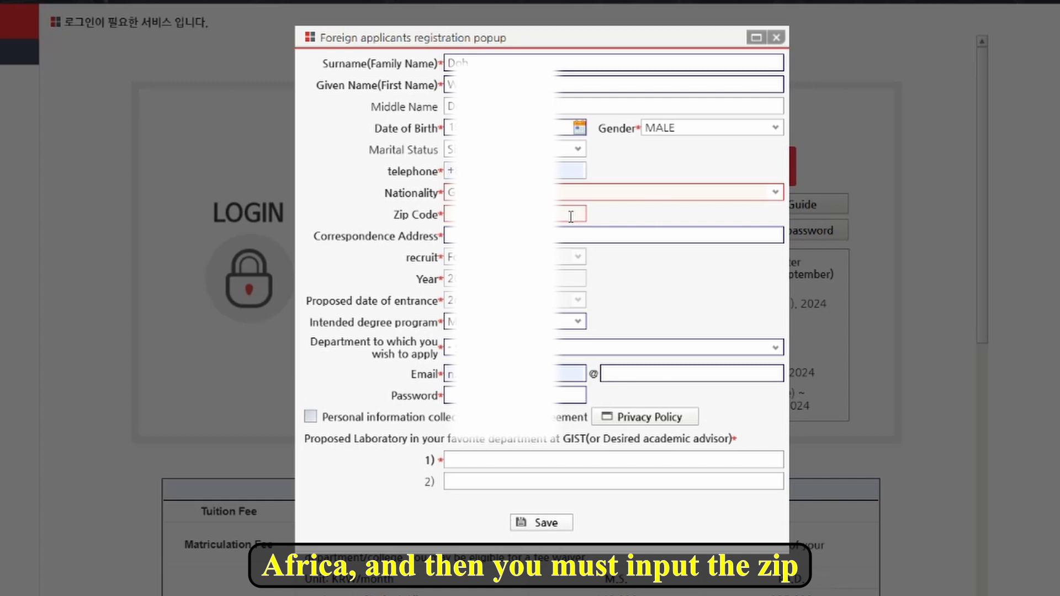
{"action": "left_click", "coordinate": [571, 216]}
{"action": "left_click", "coordinate": [576, 228]}
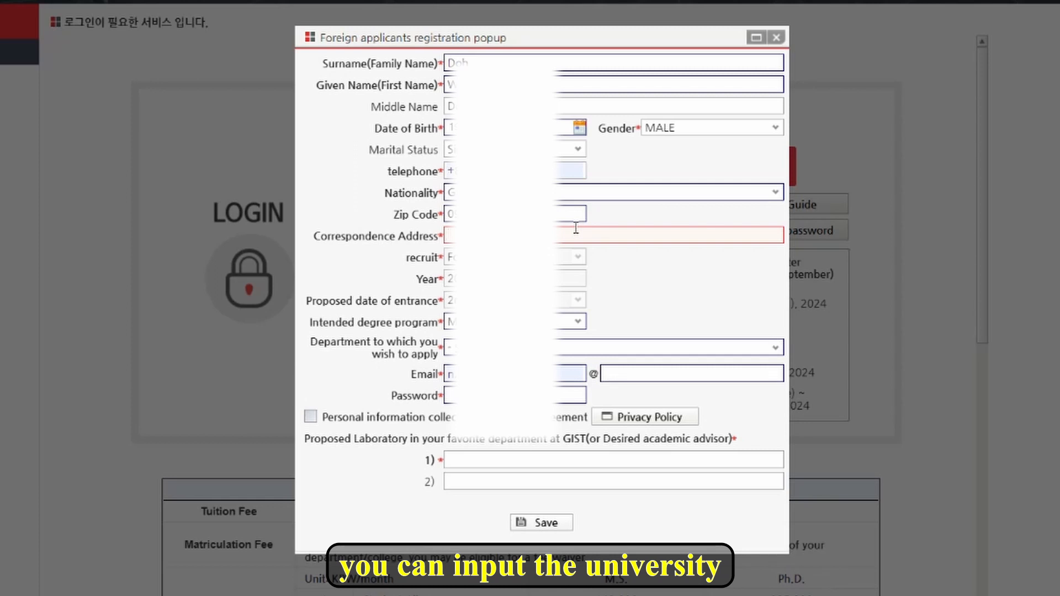
{"action": "key", "text": "ctrl+v"}
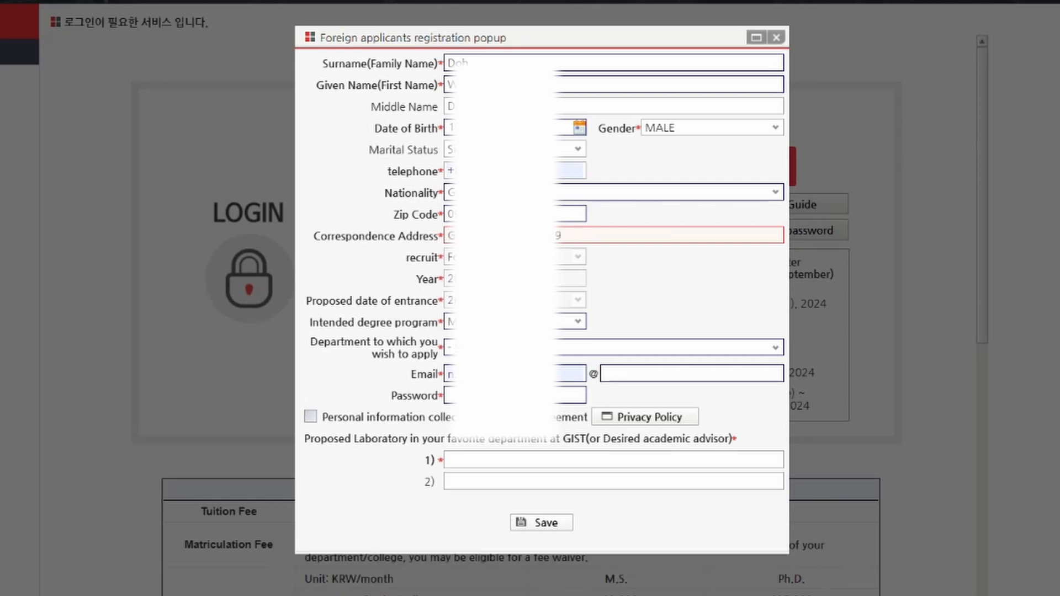
{"action": "left_click", "coordinate": [578, 257]}
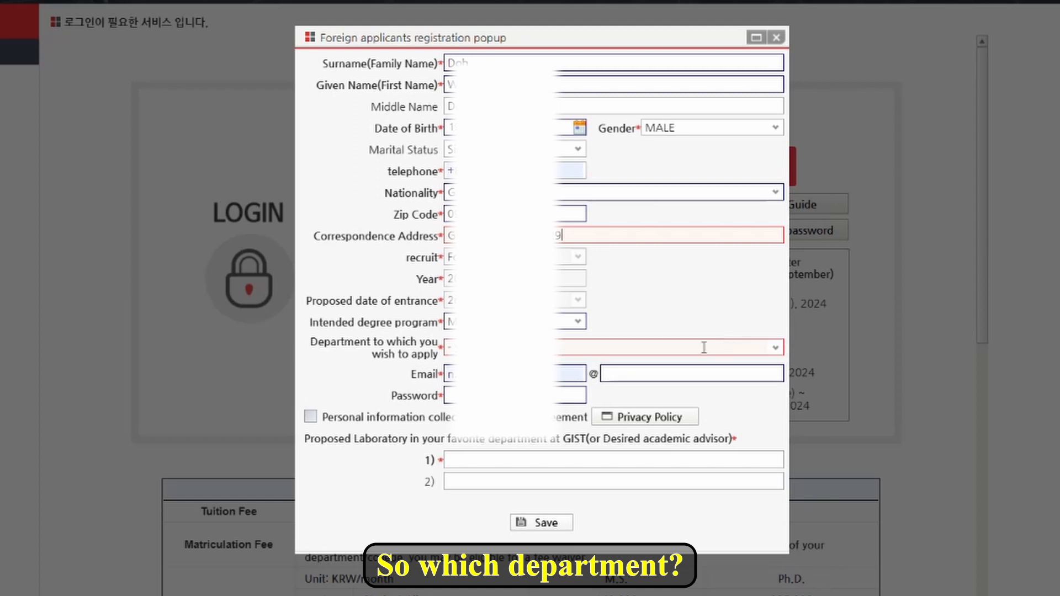
Choose the Engineering and Computer Science school and enter gmail.com as the e-mail domain
{"action": "left_click", "coordinate": [758, 352]}
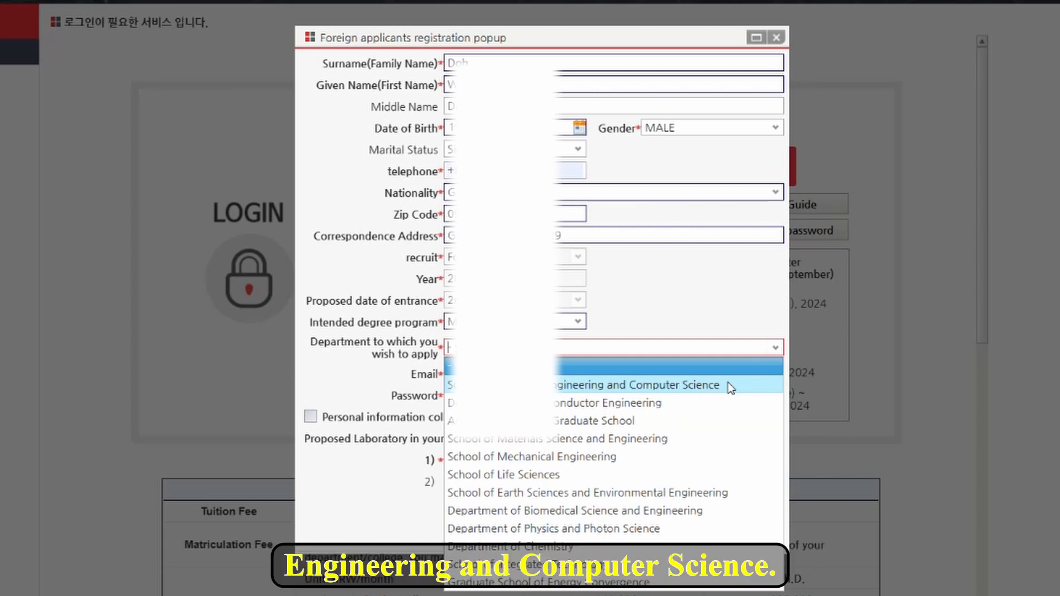
{"action": "left_click", "coordinate": [662, 385]}
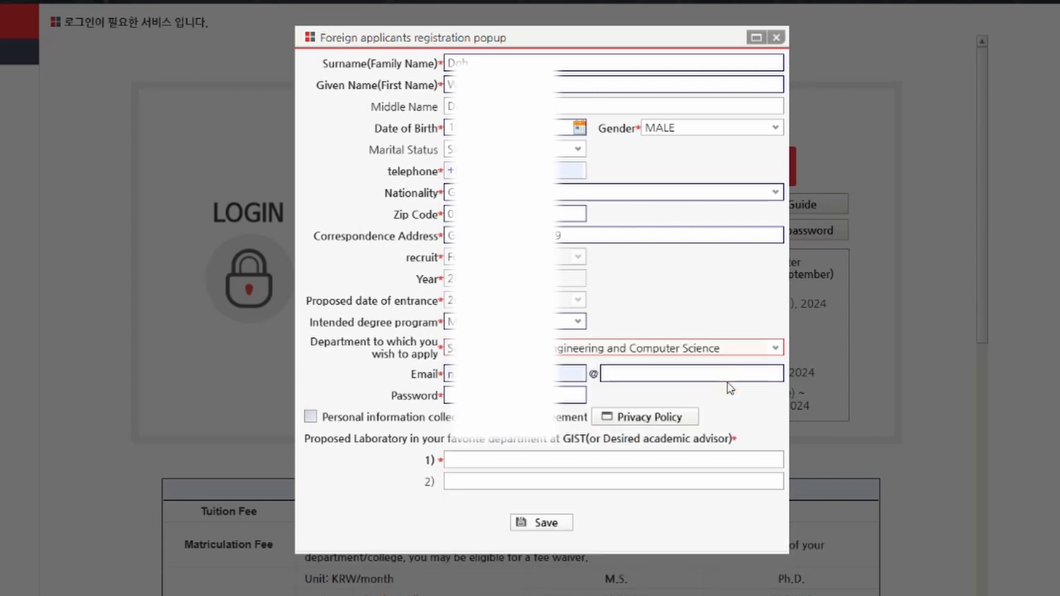
{"action": "left_click", "coordinate": [637, 370]}
{"action": "key", "text": "Tab"}
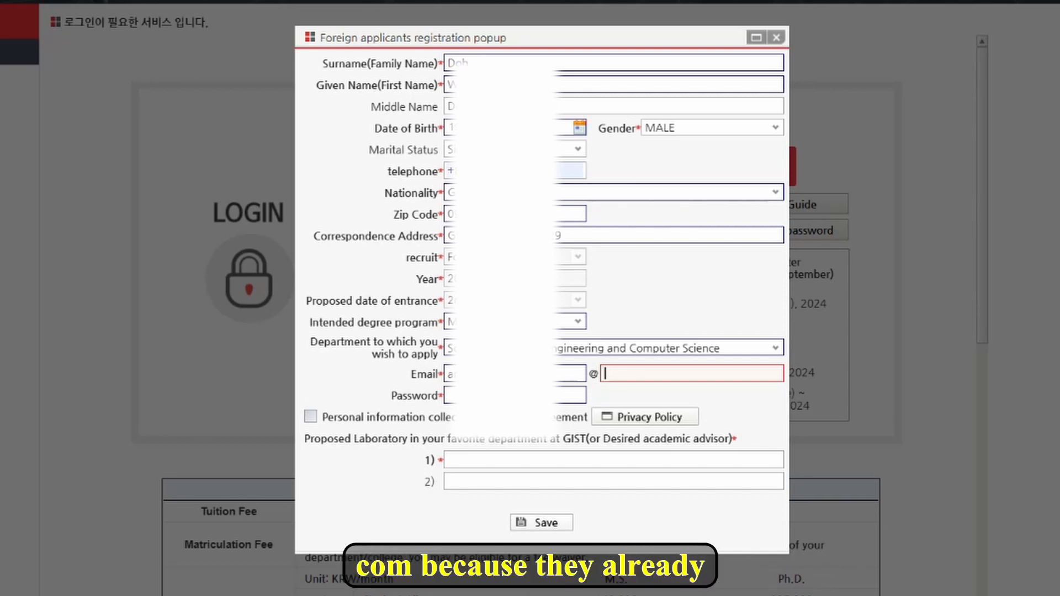
{"action": "type", "text": "gmail.com"}
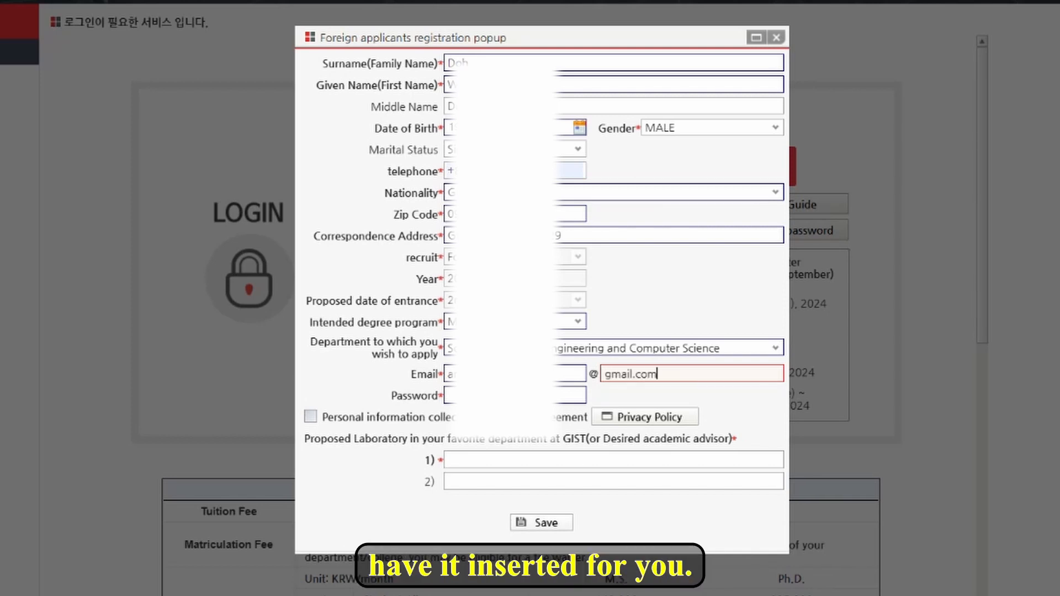
{"action": "left_click", "coordinate": [511, 395]}
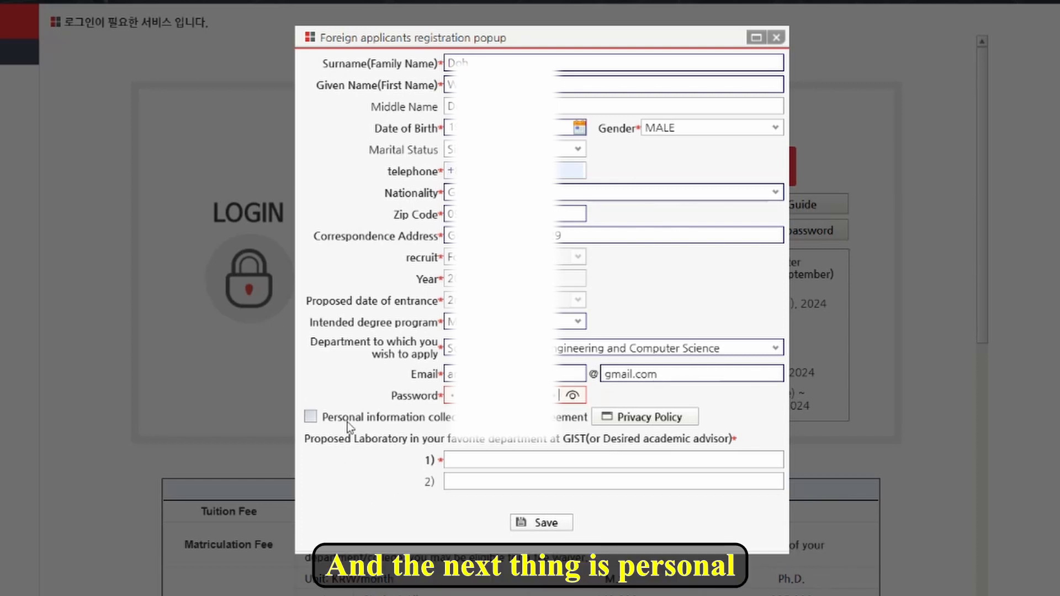
Read the Privacy Policy, tick the personal information consent box, and select Proposed Laboratory 1)
{"action": "left_click", "coordinate": [677, 420]}
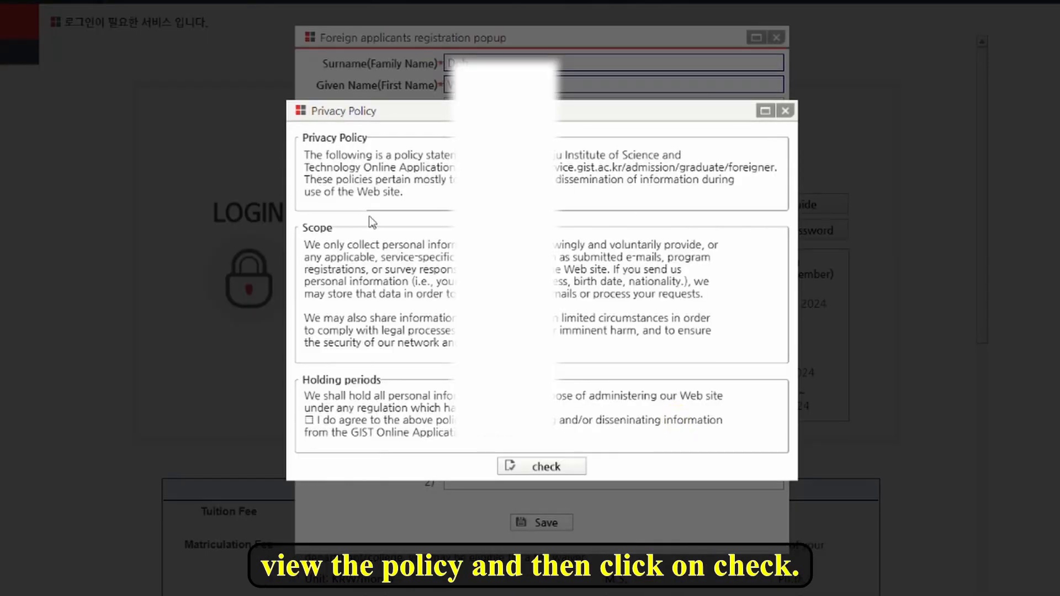
{"action": "left_click", "coordinate": [541, 468]}
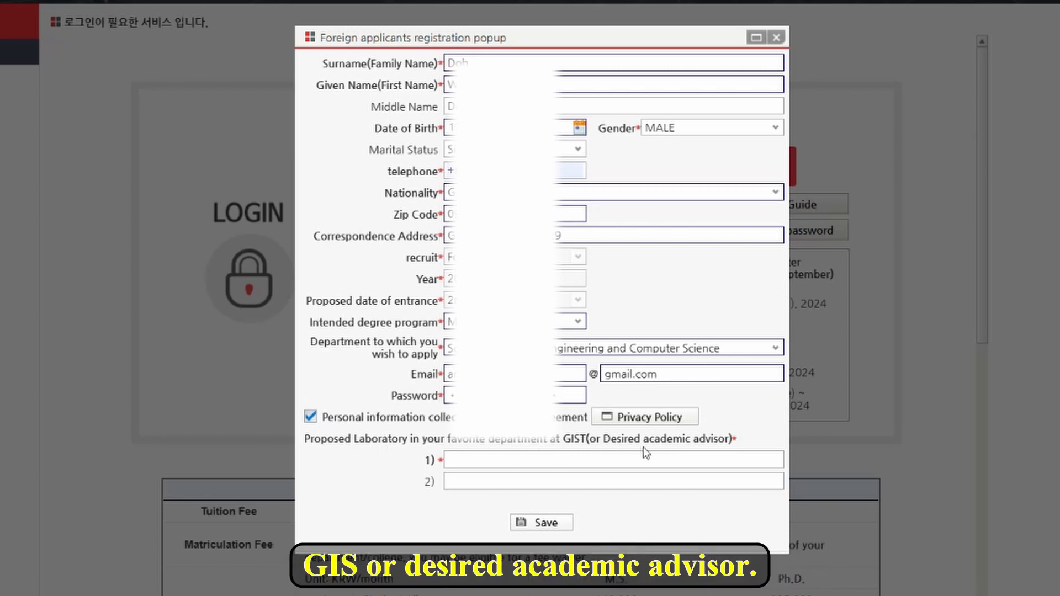
{"action": "left_click", "coordinate": [725, 453]}
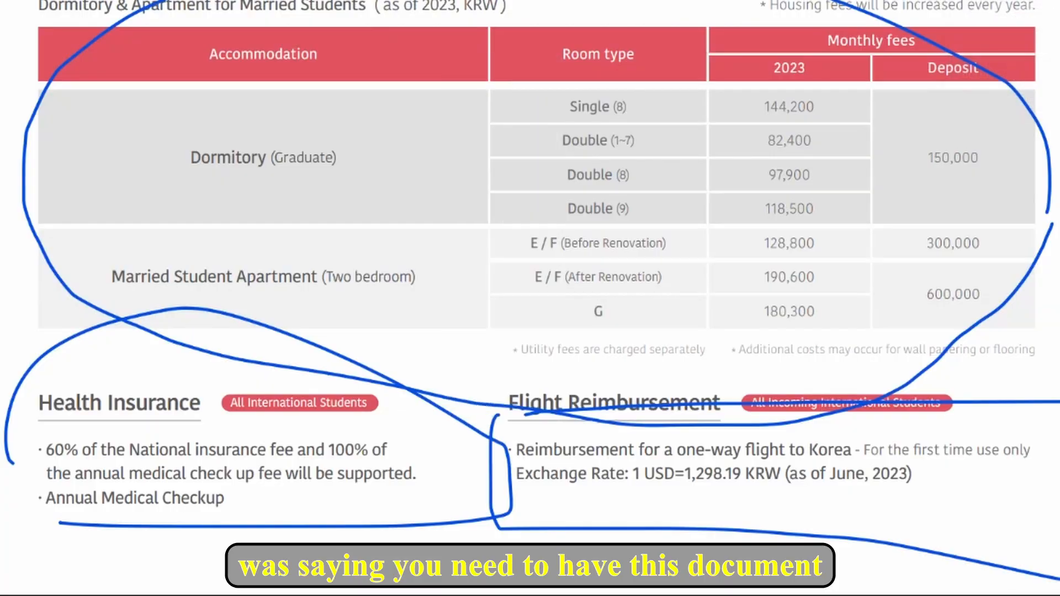
Draw pen lines beside the contents-page department list and underline the EECS entry
{"action": "scroll", "coordinate": [665, 443], "scroll_direction": "up", "scroll_amount": 5}
{"action": "scroll", "coordinate": [664, 443], "scroll_direction": "up", "scroll_amount": 10}
{"action": "scroll", "coordinate": [665, 443], "scroll_direction": "down", "scroll_amount": 20}
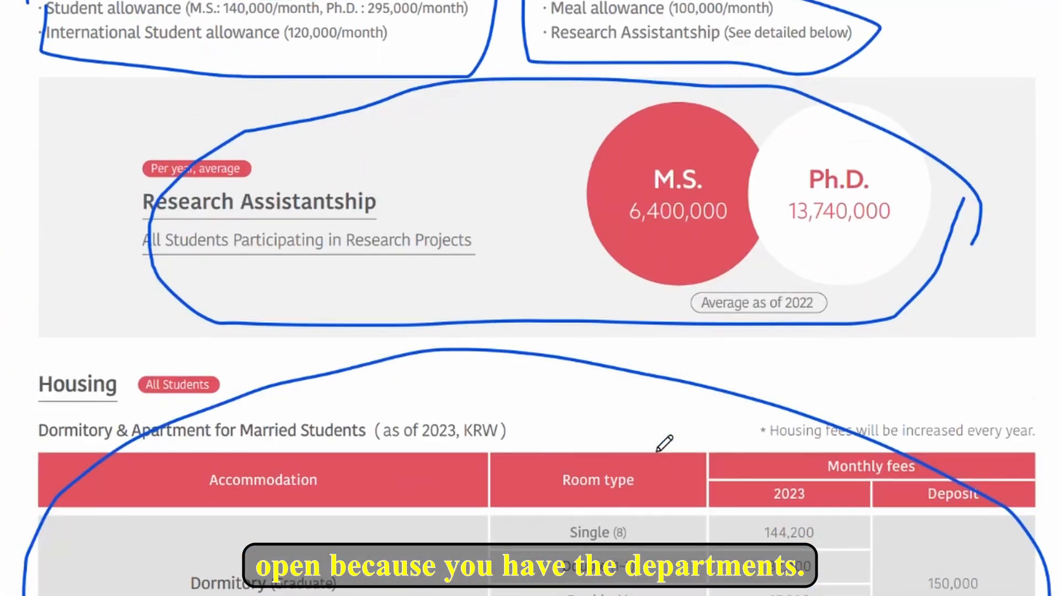
{"action": "scroll", "coordinate": [664, 444], "scroll_direction": "down", "scroll_amount": 5}
{"action": "scroll", "coordinate": [665, 442], "scroll_direction": "up", "scroll_amount": 9}
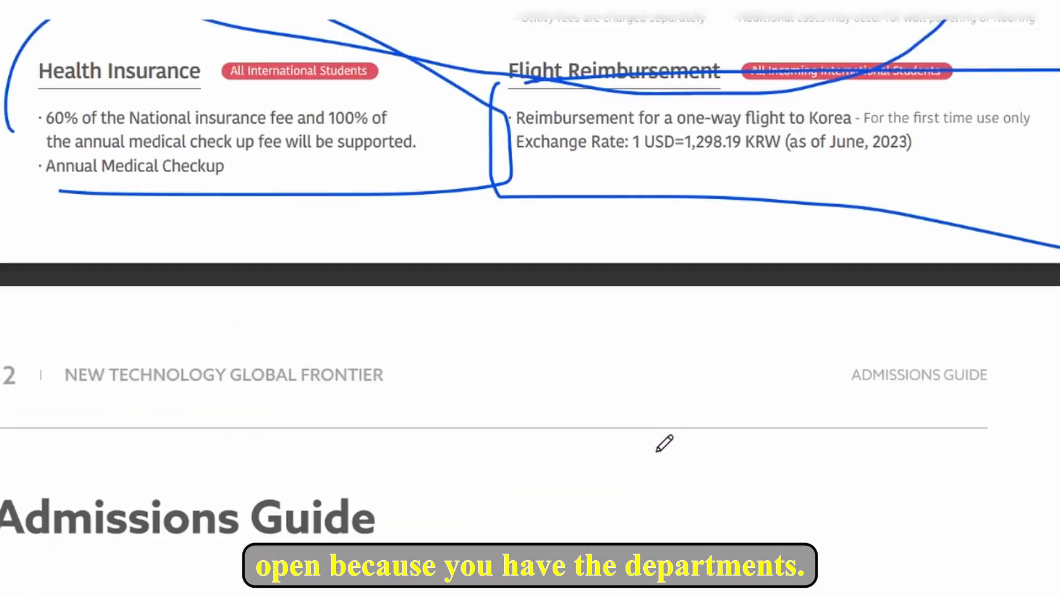
{"action": "scroll", "coordinate": [530, 220], "scroll_direction": "up", "scroll_amount": 15}
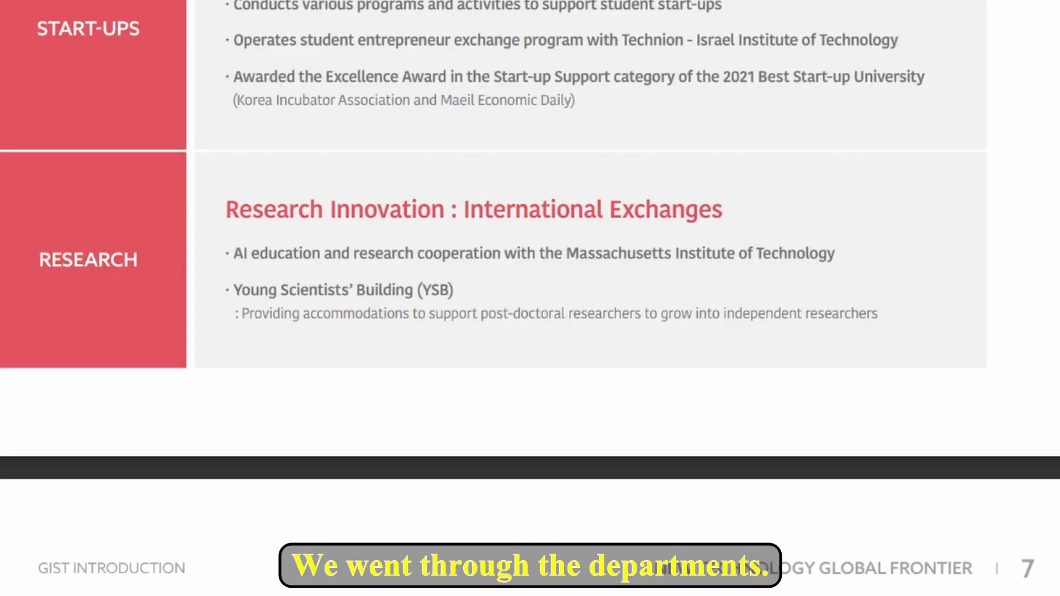
{"action": "scroll", "coordinate": [866, 254], "scroll_direction": "up", "scroll_amount": 7}
{"action": "scroll", "coordinate": [868, 255], "scroll_direction": "up", "scroll_amount": 20}
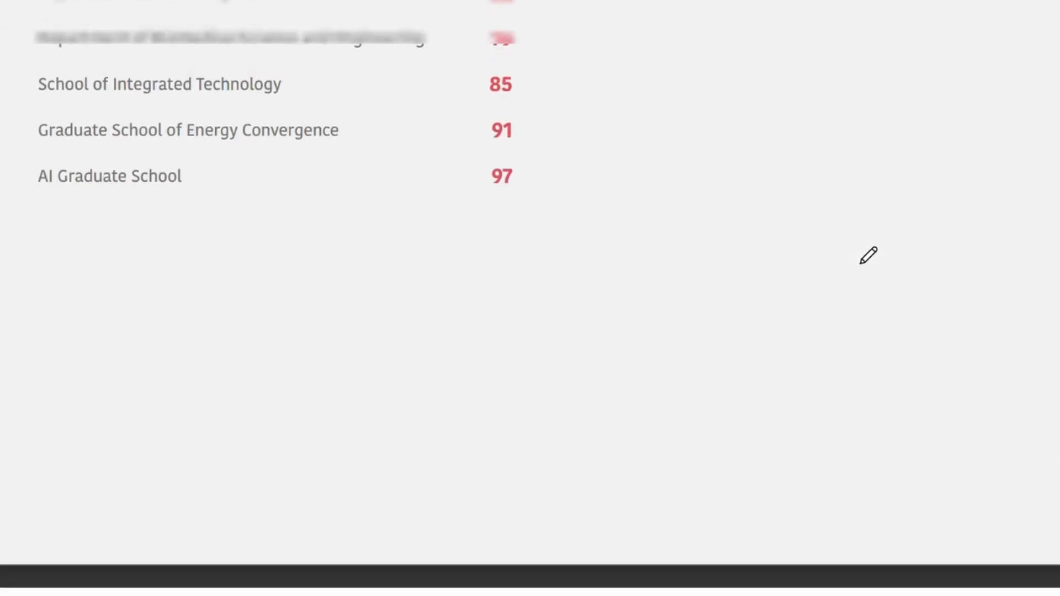
{"action": "scroll", "coordinate": [868, 255], "scroll_direction": "down", "scroll_amount": 2}
{"action": "left_click_drag", "start_coordinate": [553, 39], "coordinate": [522, 407]}
{"action": "left_click_drag", "start_coordinate": [999, 21], "coordinate": [967, 255]}
{"action": "left_click_drag", "start_coordinate": [34, 72], "coordinate": [478, 71]}
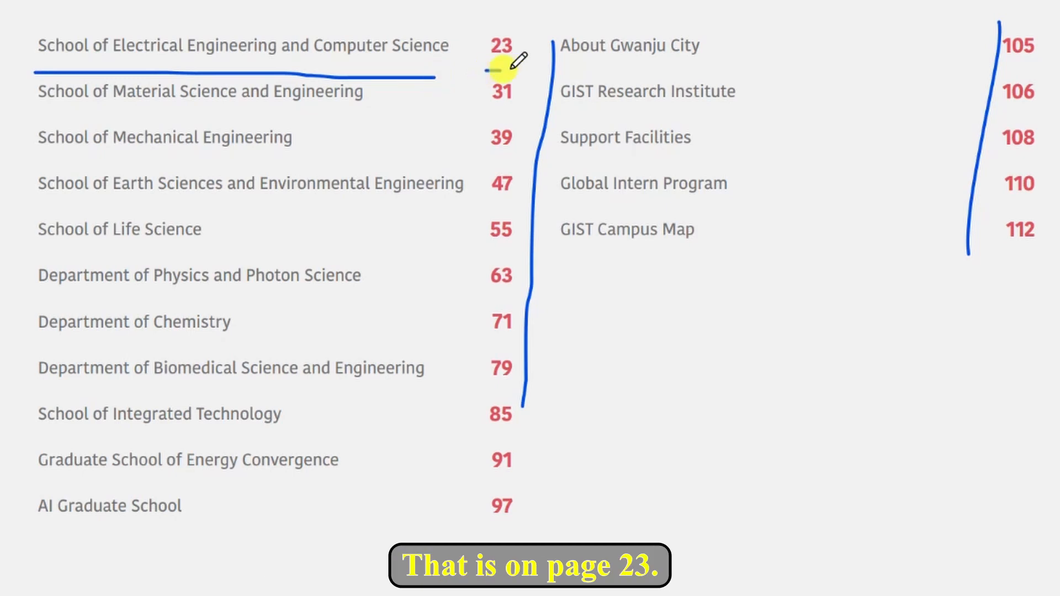
Scroll down to the page 26 School of Electrical Engineering and Computer Science Faculty table
{"action": "scroll", "coordinate": [564, 55], "scroll_direction": "down", "scroll_amount": 20}
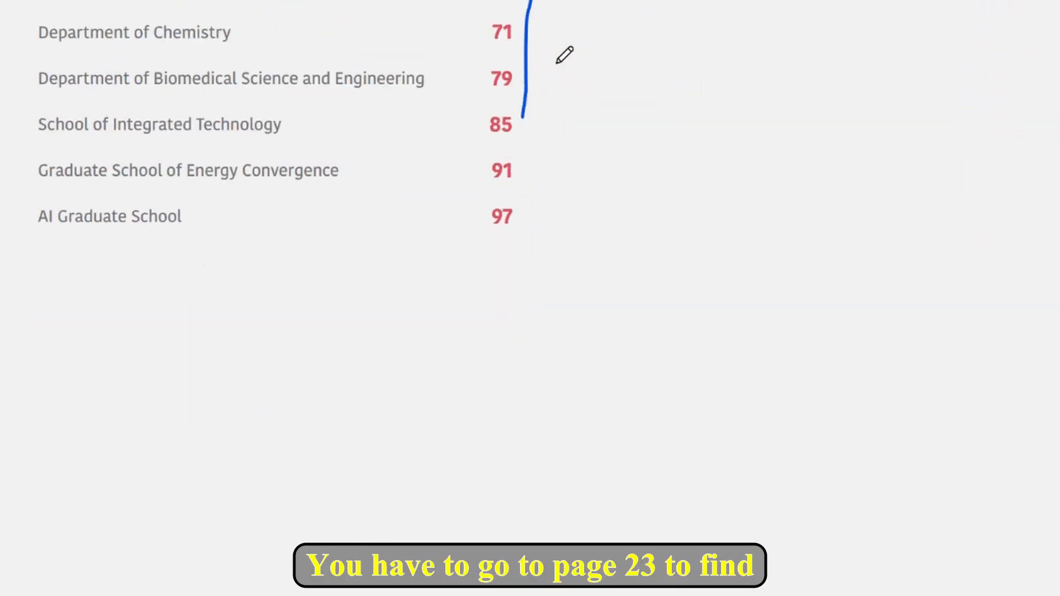
{"action": "scroll", "coordinate": [564, 54], "scroll_direction": "down", "scroll_amount": 20}
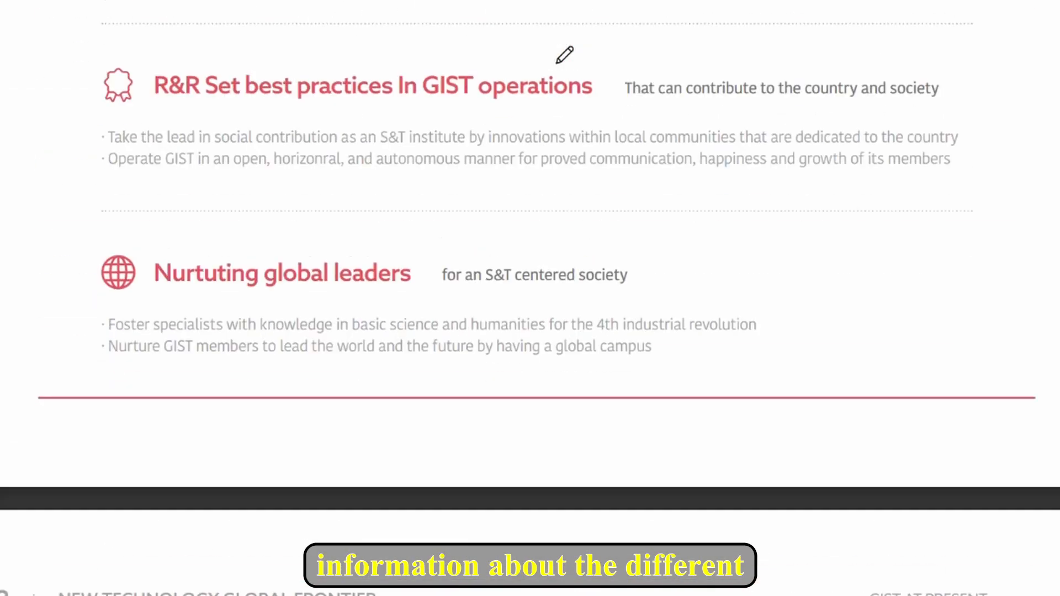
{"action": "scroll", "coordinate": [564, 55], "scroll_direction": "down", "scroll_amount": 20}
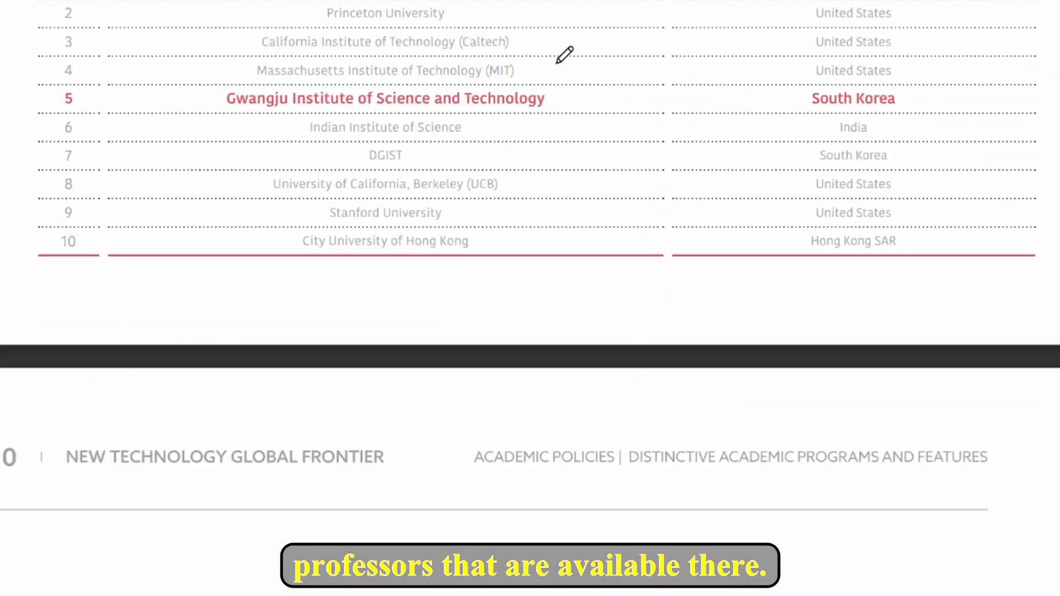
{"action": "scroll", "coordinate": [564, 54], "scroll_direction": "down", "scroll_amount": 20}
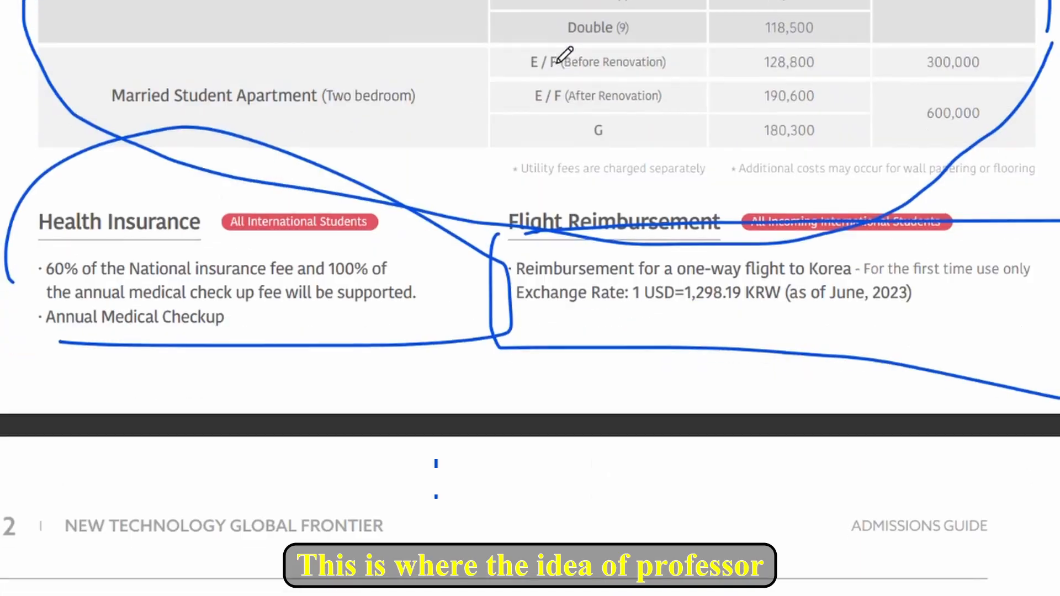
{"action": "scroll", "coordinate": [564, 55], "scroll_direction": "down", "scroll_amount": 20}
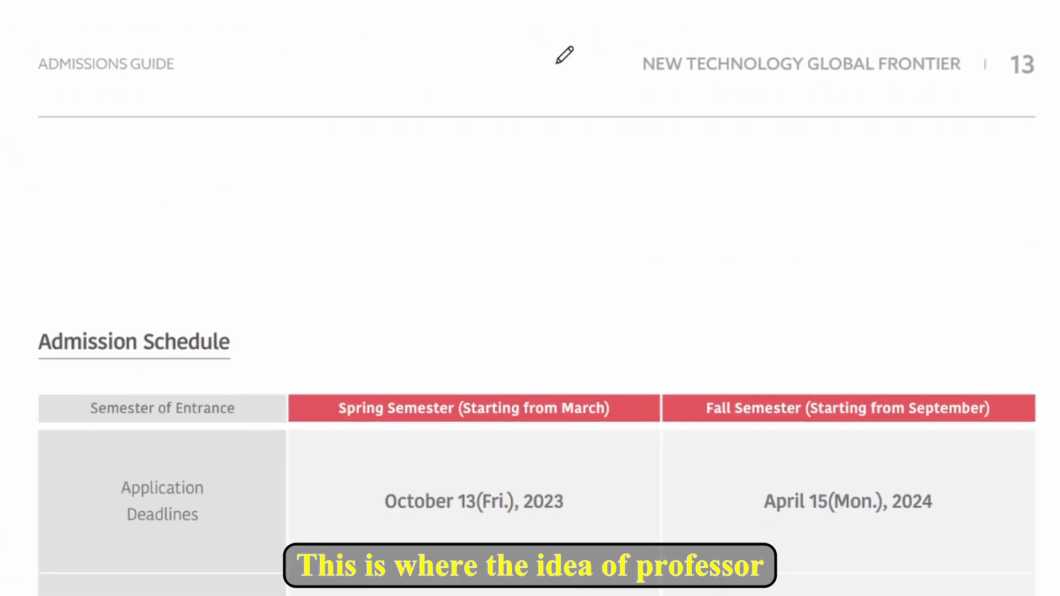
{"action": "scroll", "coordinate": [564, 54], "scroll_direction": "down", "scroll_amount": 20}
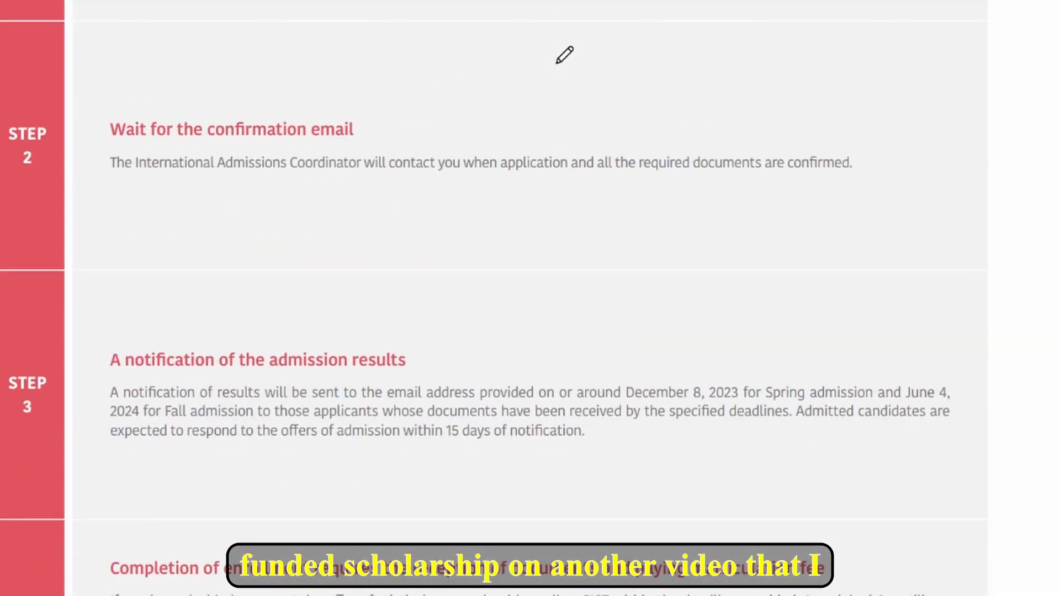
{"action": "scroll", "coordinate": [564, 55], "scroll_direction": "down", "scroll_amount": 20}
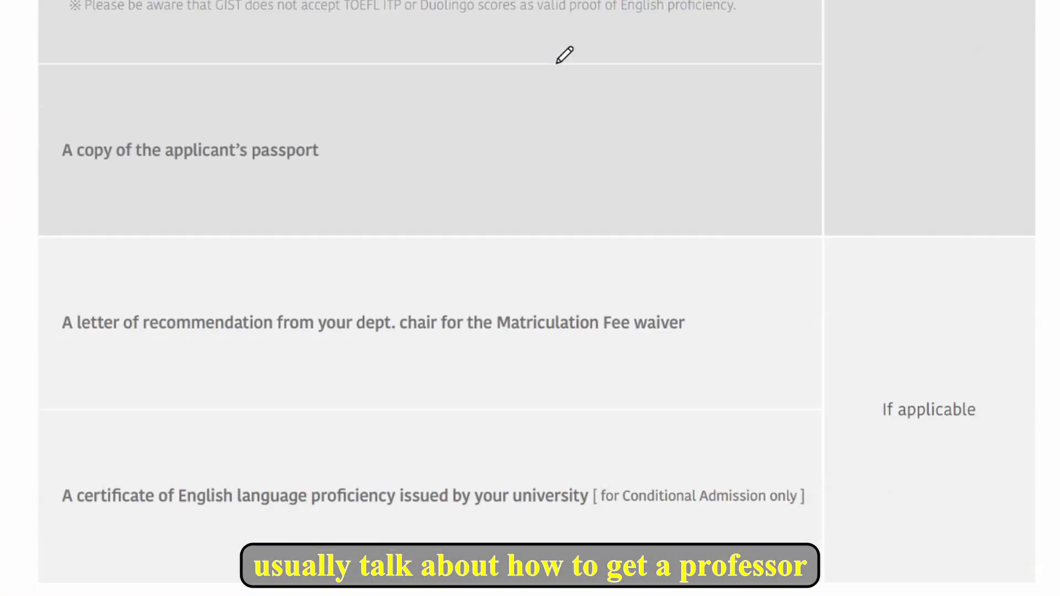
{"action": "scroll", "coordinate": [564, 54], "scroll_direction": "down", "scroll_amount": 20}
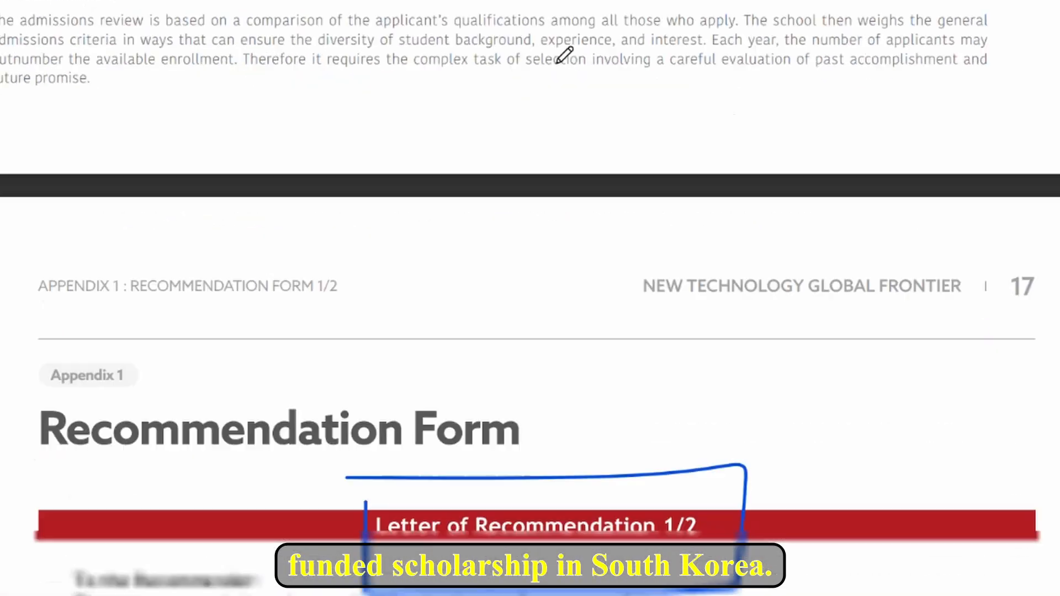
{"action": "scroll", "coordinate": [564, 54], "scroll_direction": "down", "scroll_amount": 6}
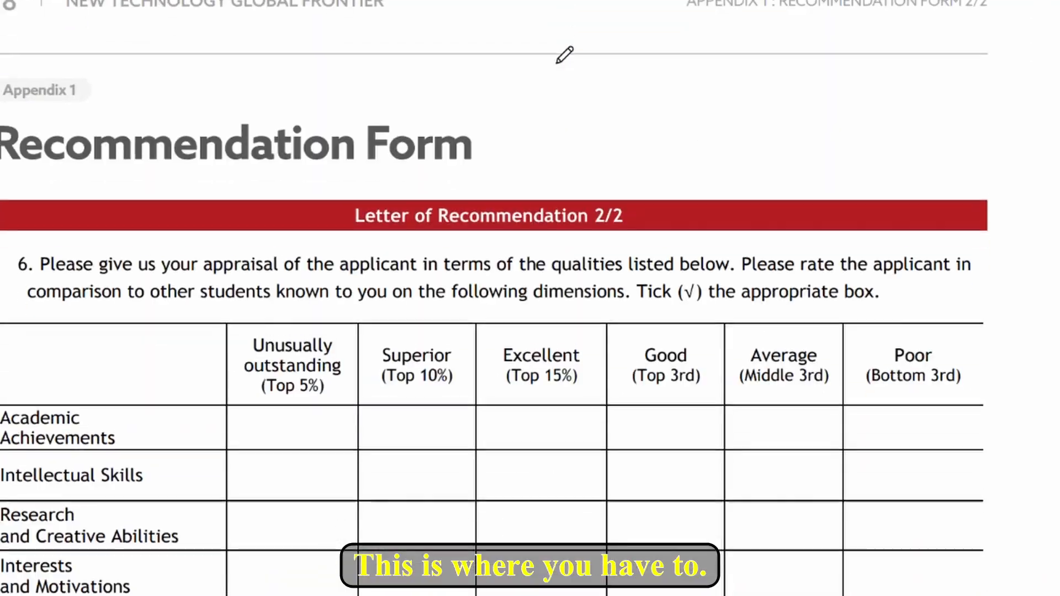
{"action": "scroll", "coordinate": [564, 55], "scroll_direction": "down", "scroll_amount": 20}
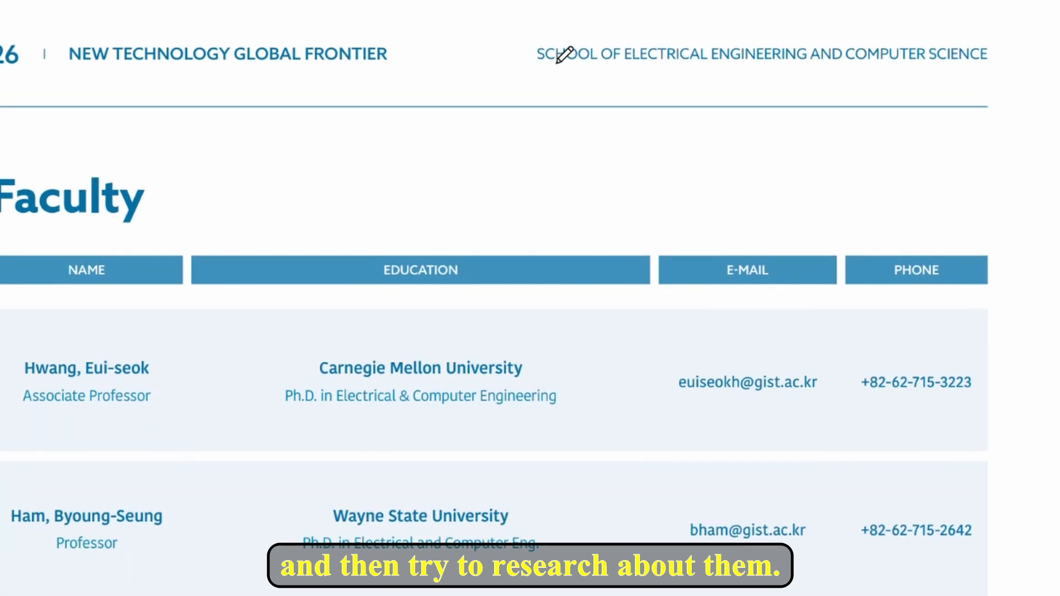
{"action": "scroll", "coordinate": [556, 64], "scroll_direction": "up", "scroll_amount": 5}
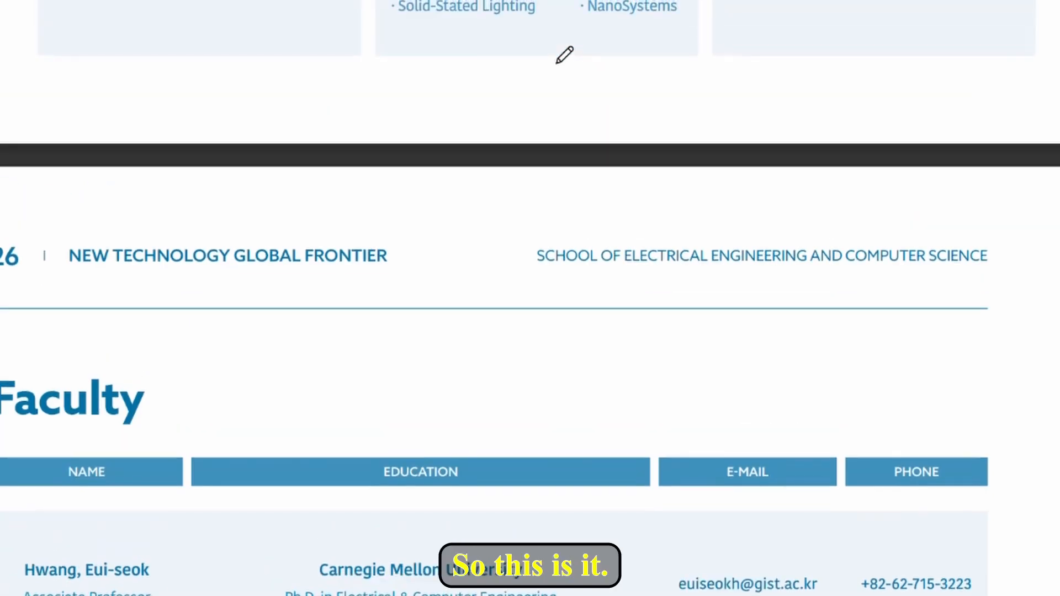
{"action": "scroll", "coordinate": [556, 63], "scroll_direction": "down", "scroll_amount": 2}
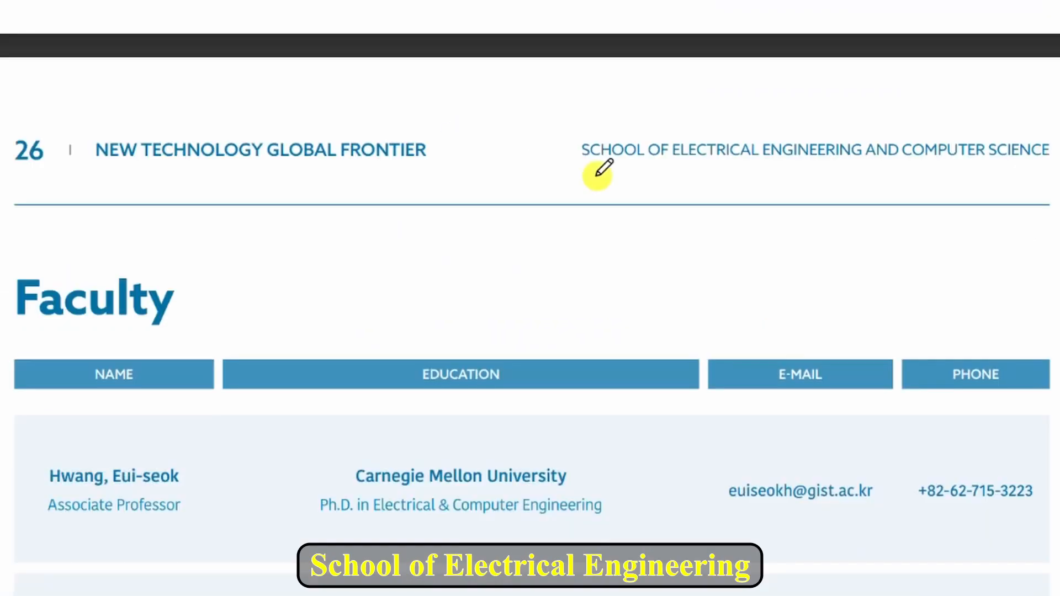
In blue ink, underline page 26's Electrical Engineering and Computer Science heading and circle the first Associate Professor entry
{"action": "mouse_move", "coordinate": [596, 175]}
{"action": "left_mouse_down"}
{"action": "mouse_move", "coordinate": [1001, 173]}
{"action": "mouse_move", "coordinate": [1059, 183]}
{"action": "mouse_move", "coordinate": [1001, 132]}
{"action": "mouse_move", "coordinate": [755, 113]}
{"action": "left_mouse_up"}
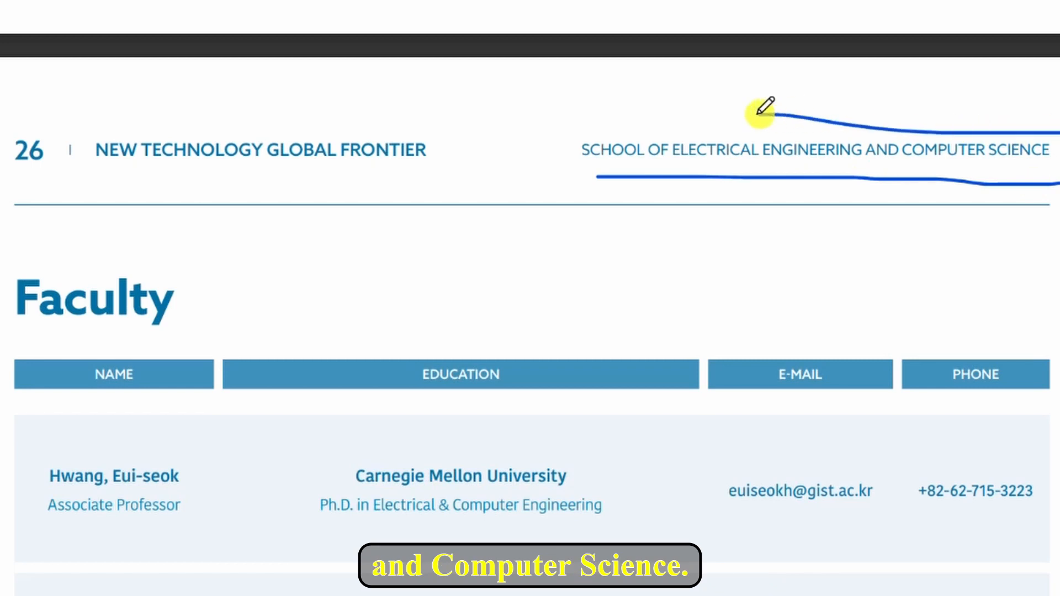
{"action": "scroll", "coordinate": [72, 259], "scroll_direction": "down", "scroll_amount": 4}
{"action": "mouse_move", "coordinate": [31, 252]}
{"action": "left_mouse_down"}
{"action": "mouse_move", "coordinate": [31, 353]}
{"action": "mouse_move", "coordinate": [231, 349]}
{"action": "mouse_move", "coordinate": [238, 243]}
{"action": "mouse_move", "coordinate": [36, 249]}
{"action": "left_mouse_up"}
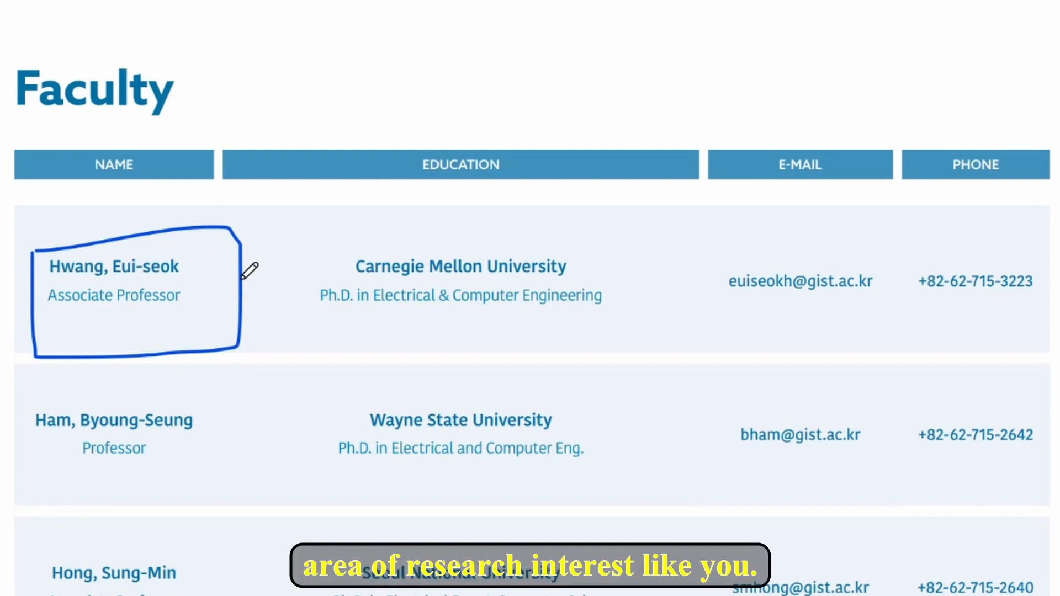
{"action": "scroll", "coordinate": [238, 281], "scroll_direction": "up", "scroll_amount": 5}
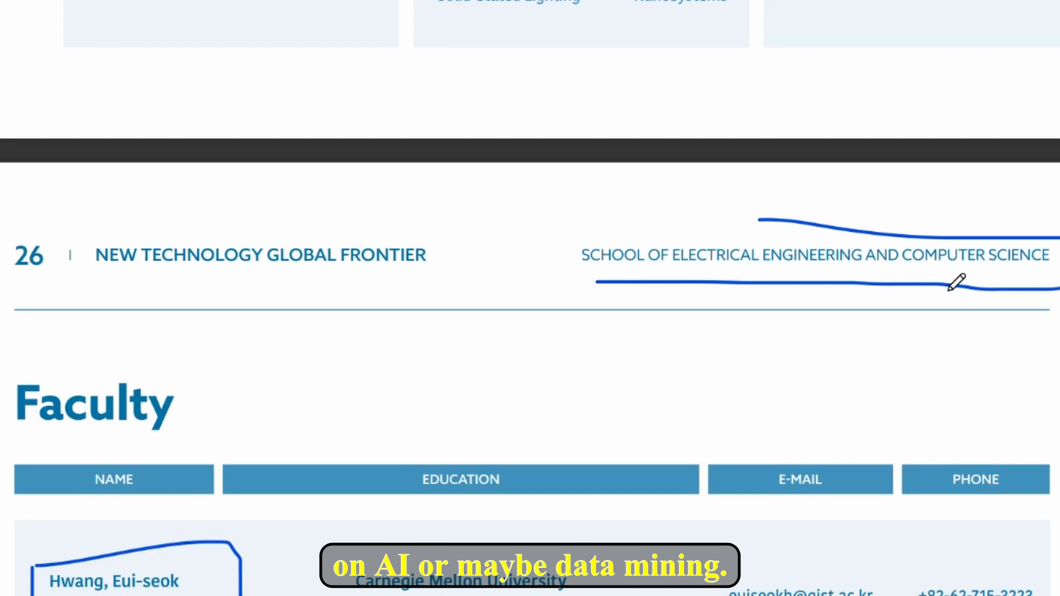
{"action": "scroll", "coordinate": [957, 282], "scroll_direction": "down", "scroll_amount": 4}
{"action": "scroll", "coordinate": [957, 282], "scroll_direction": "down", "scroll_amount": 2}
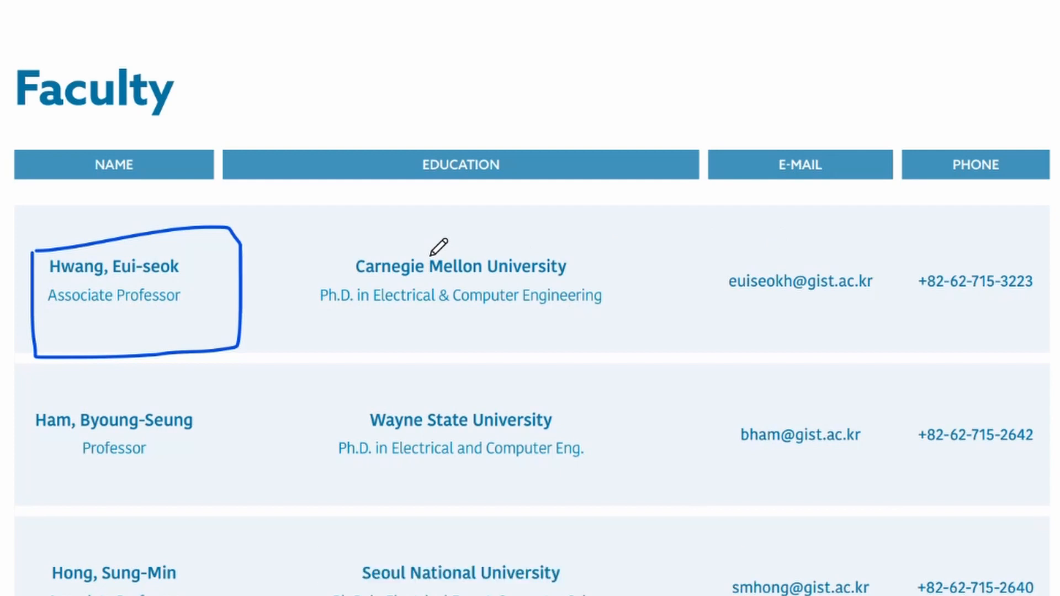
{"action": "scroll", "coordinate": [431, 254], "scroll_direction": "down", "scroll_amount": 2}
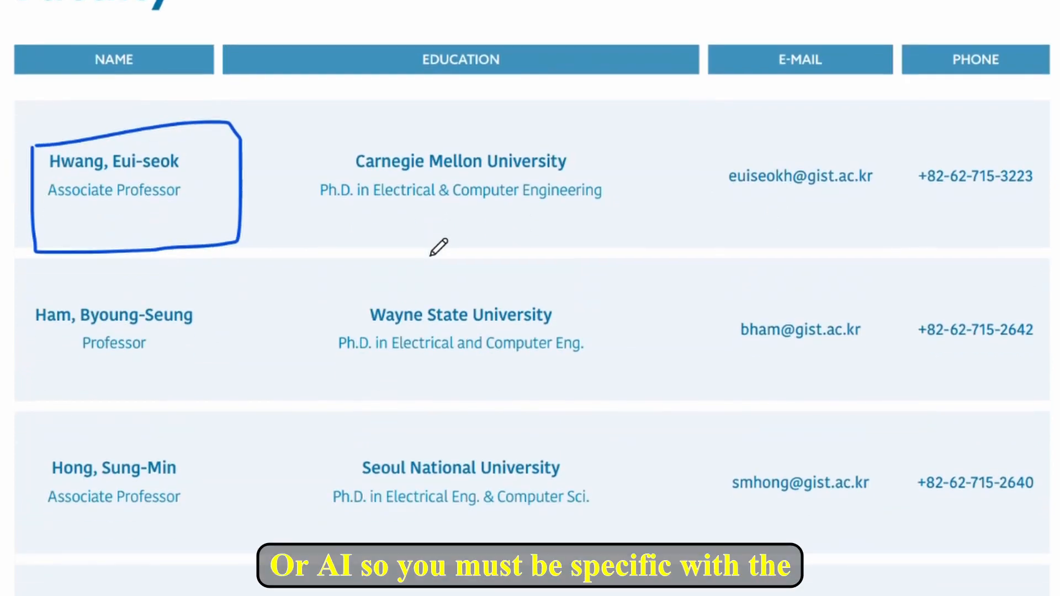
{"action": "scroll", "coordinate": [438, 248], "scroll_direction": "down", "scroll_amount": 2}
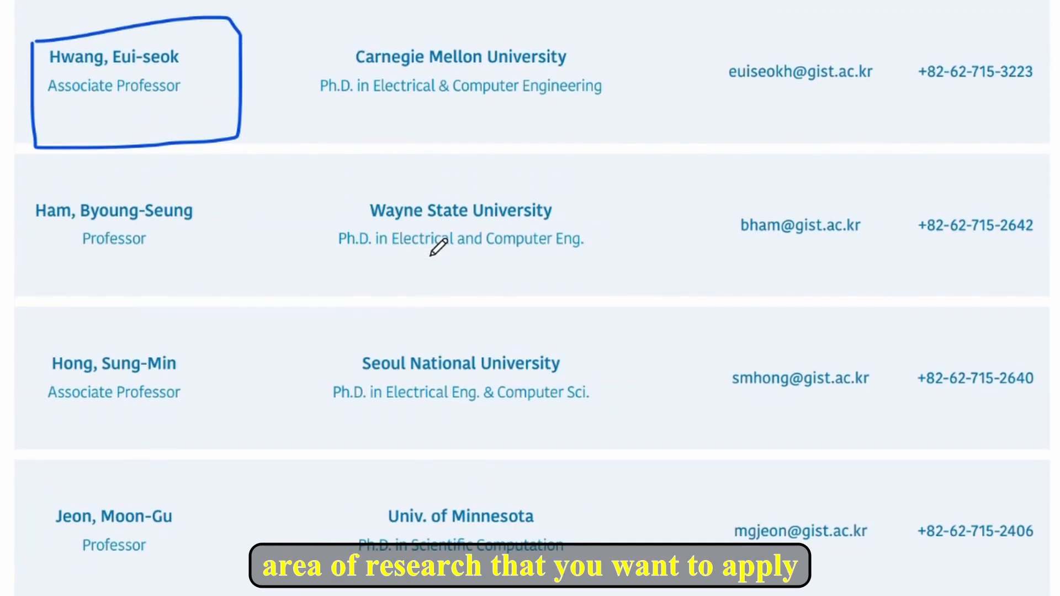
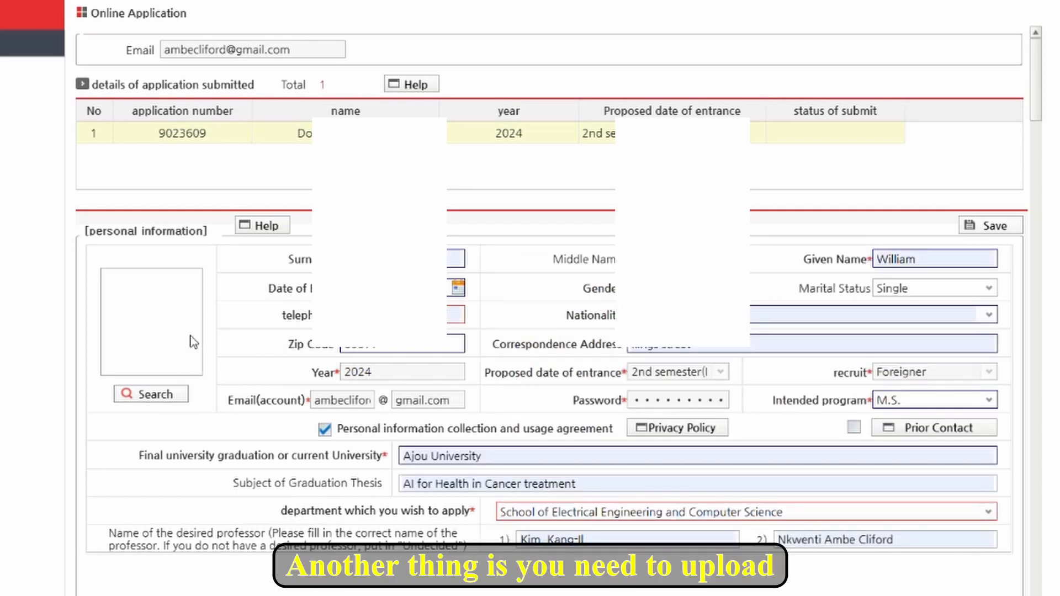
Upload a JPG applicant photo into the personal information picture box
{"action": "left_click", "coordinate": [154, 280]}
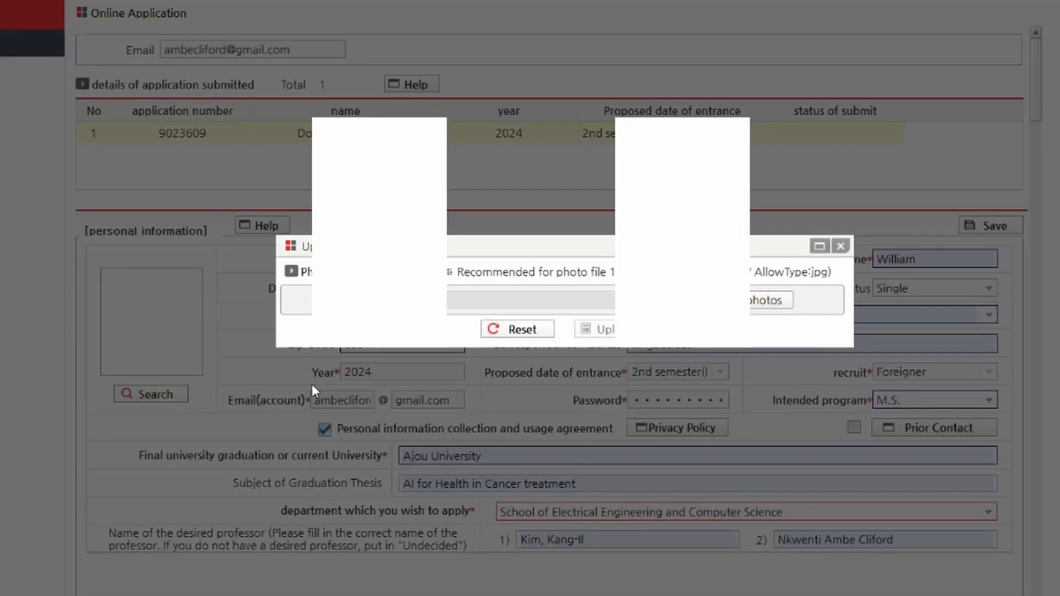
{"action": "left_click", "coordinate": [751, 300]}
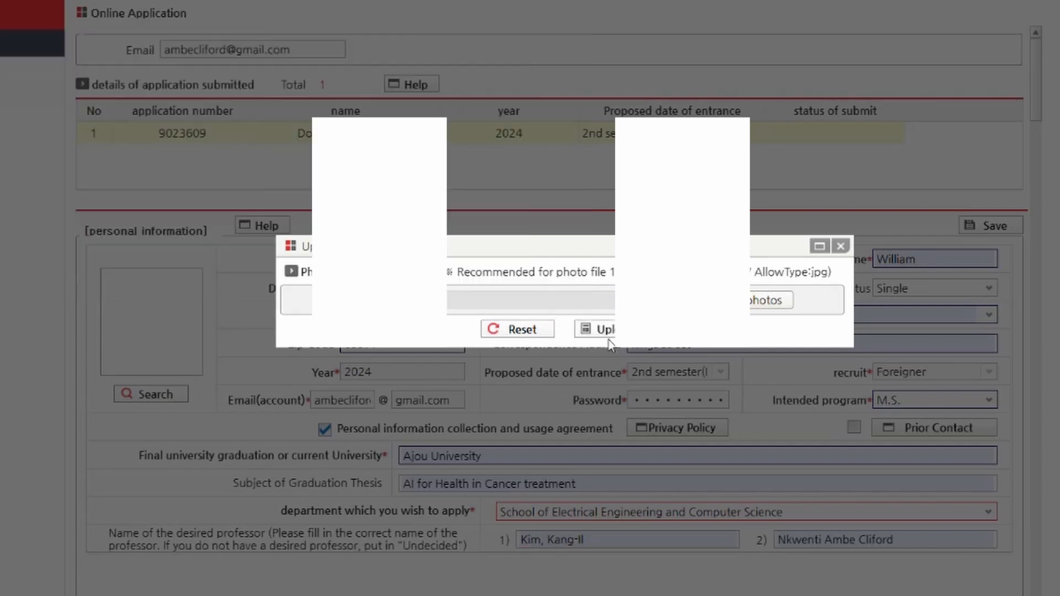
{"action": "left_click", "coordinate": [608, 335]}
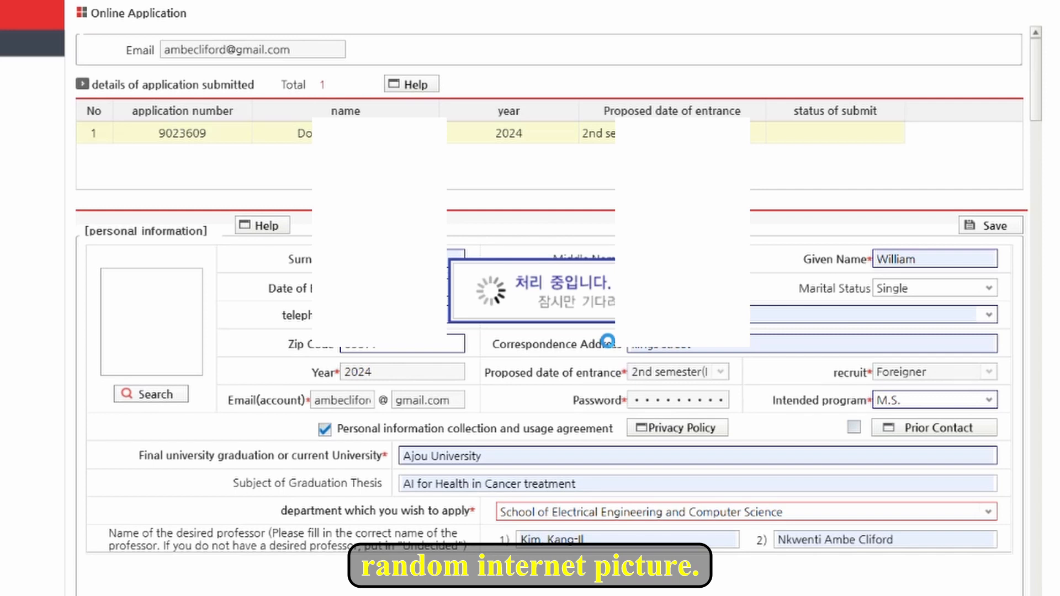
{"action": "scroll", "coordinate": [881, 301], "scroll_direction": "down", "scroll_amount": 3}
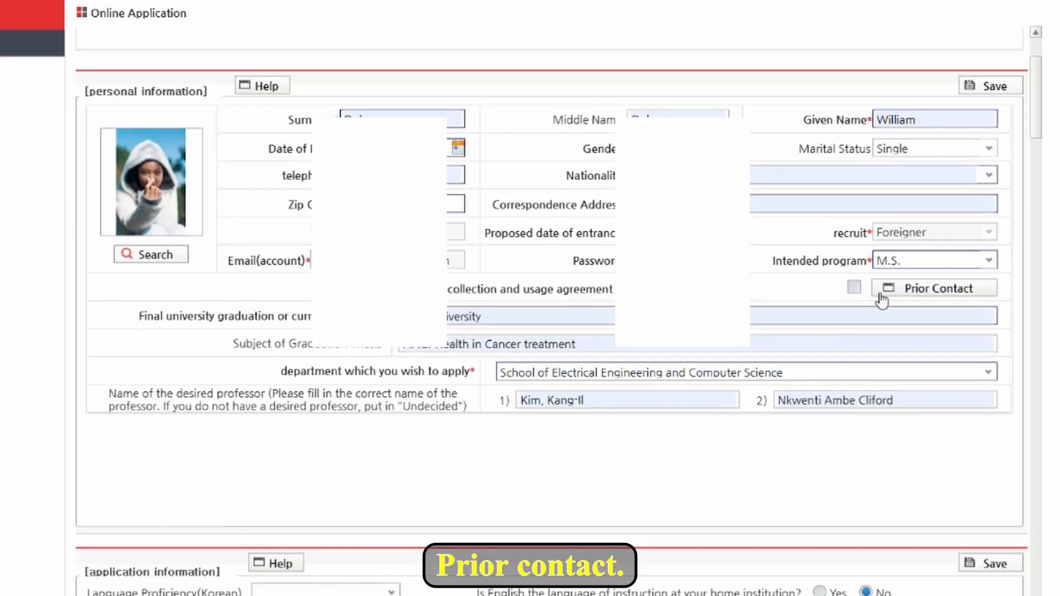
{"action": "left_click", "coordinate": [931, 291]}
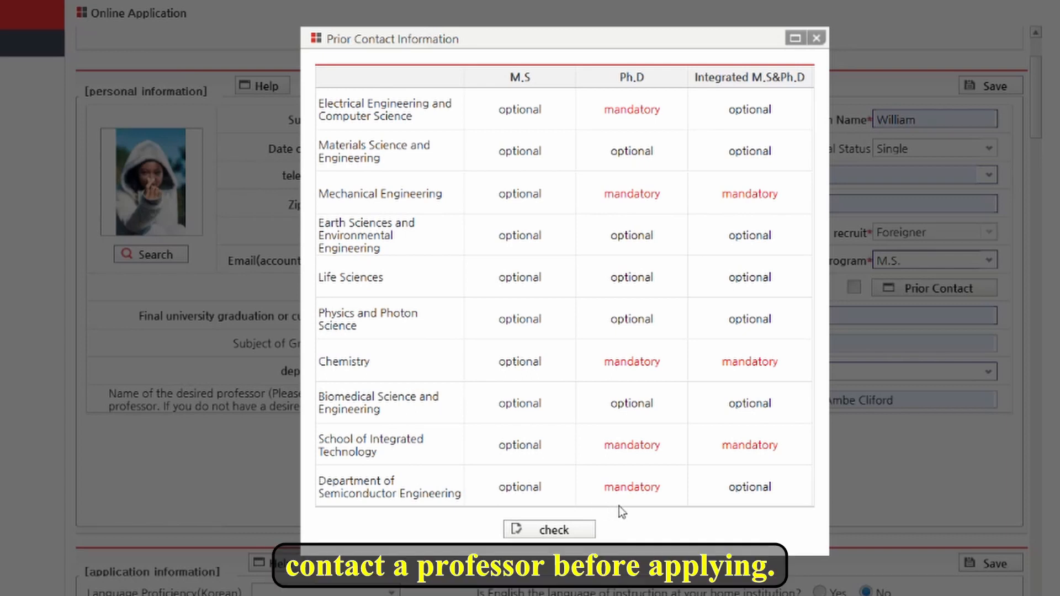
{"action": "left_click", "coordinate": [531, 531]}
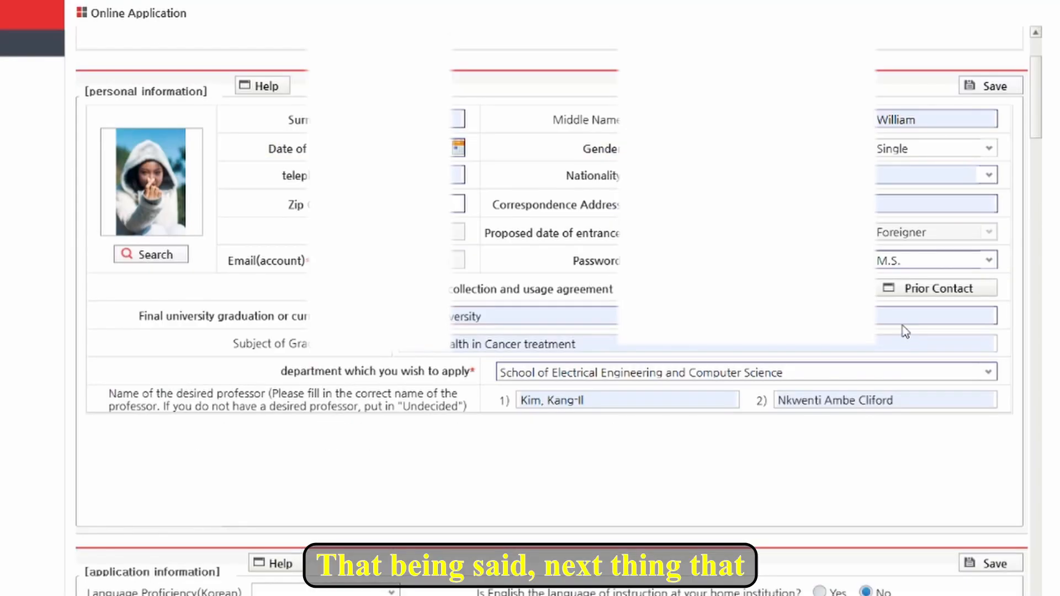
Save the personal information and set Korean language proficiency to Poor
{"action": "left_click", "coordinate": [988, 88]}
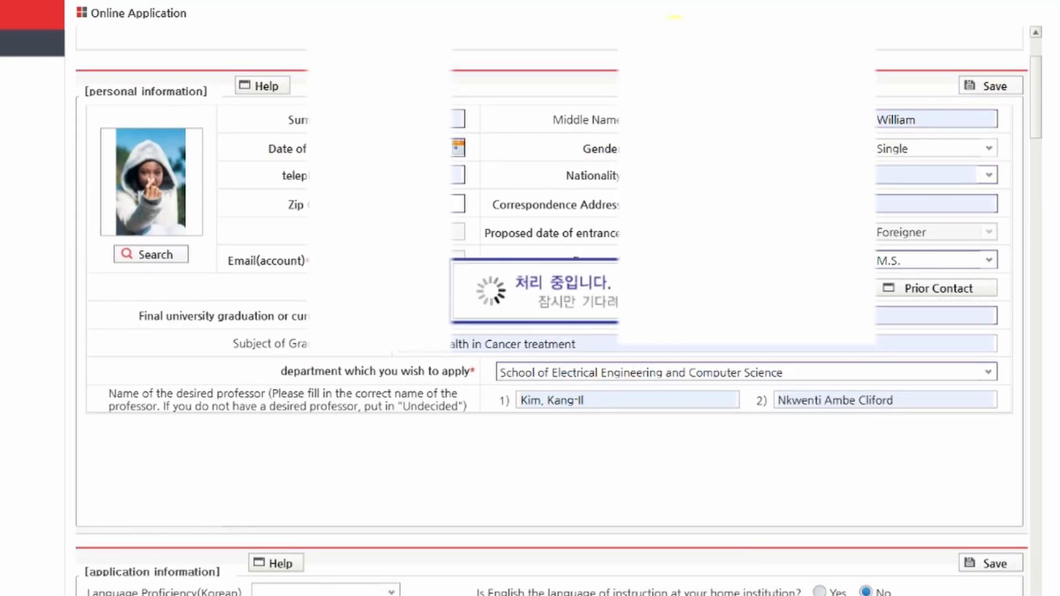
{"action": "scroll", "coordinate": [530, 309], "scroll_direction": "down", "scroll_amount": 7}
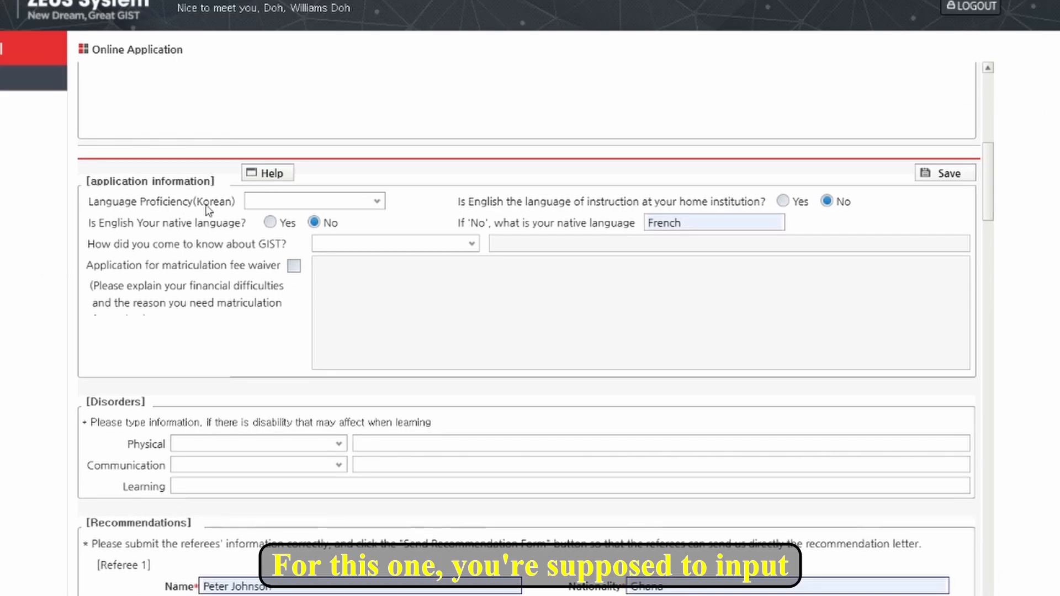
{"action": "left_click", "coordinate": [320, 203]}
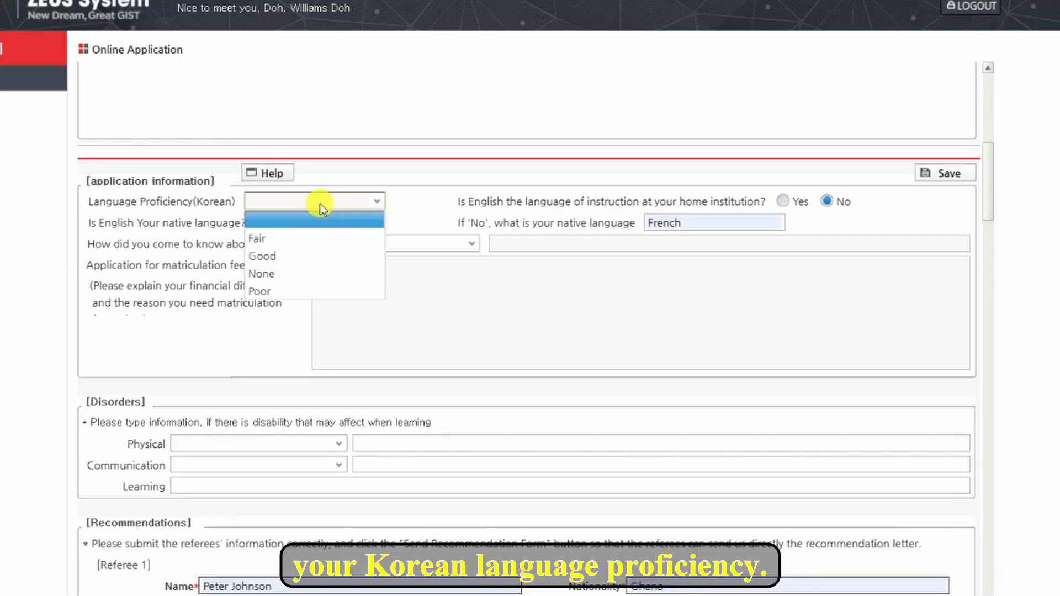
{"action": "left_click", "coordinate": [305, 291]}
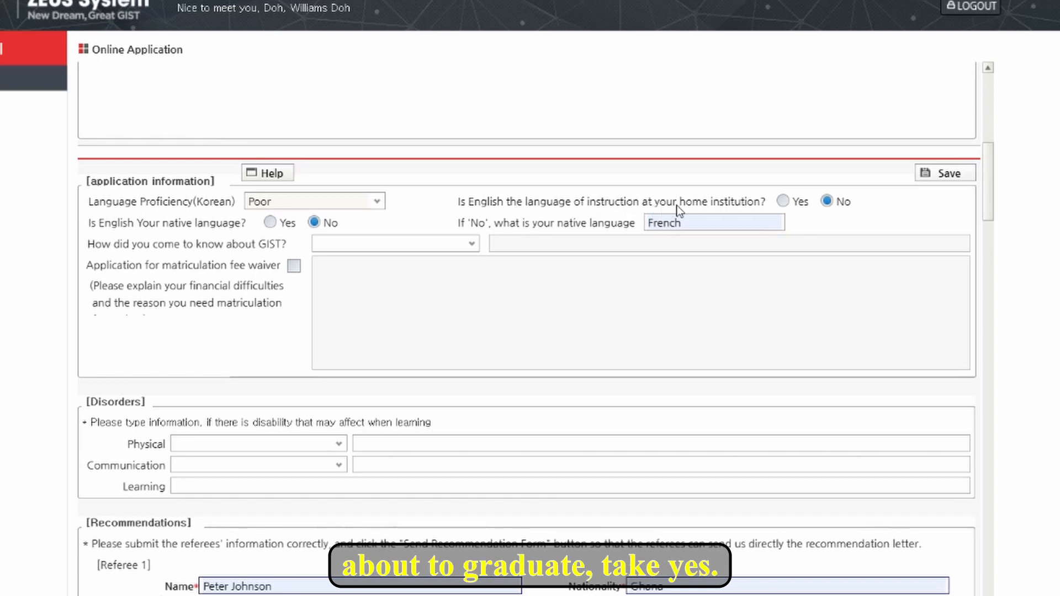
Mark the home institution as English-taught and choose From Internet as the GIST source
{"action": "left_click", "coordinate": [783, 201]}
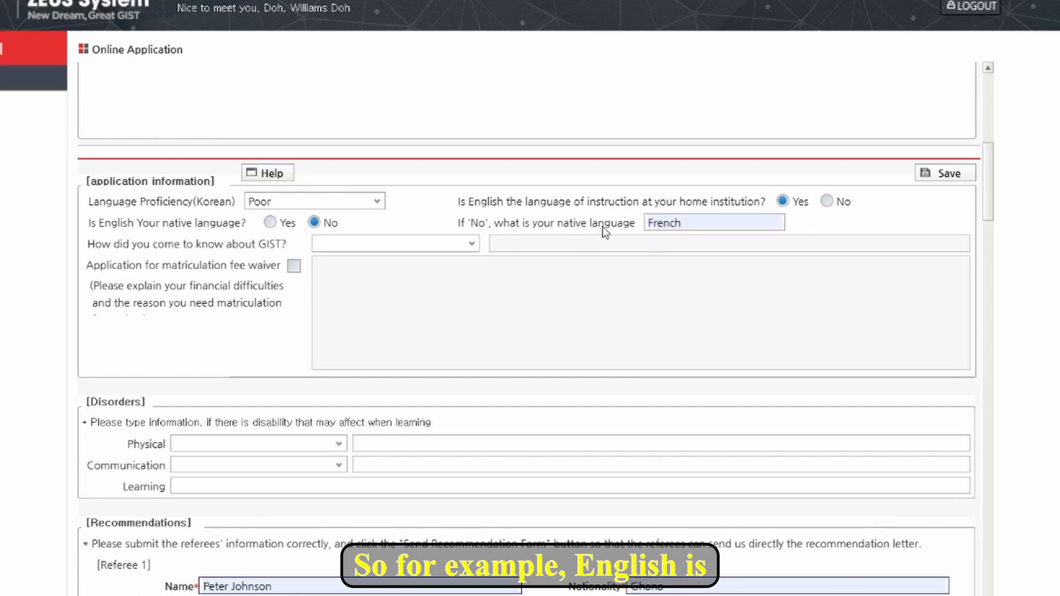
{"action": "left_click", "coordinate": [703, 221]}
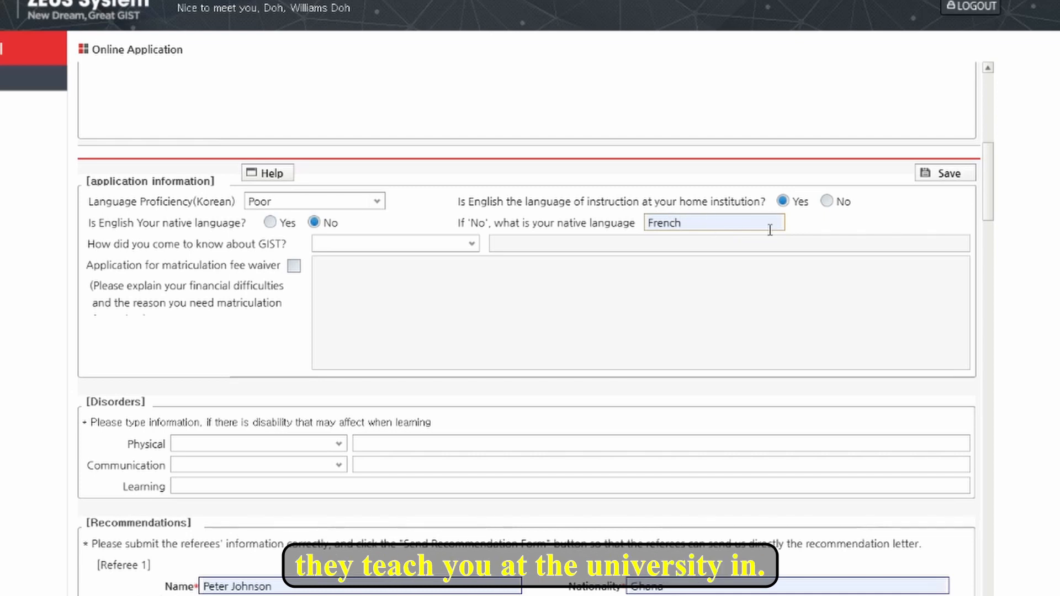
{"action": "left_click", "coordinate": [396, 243]}
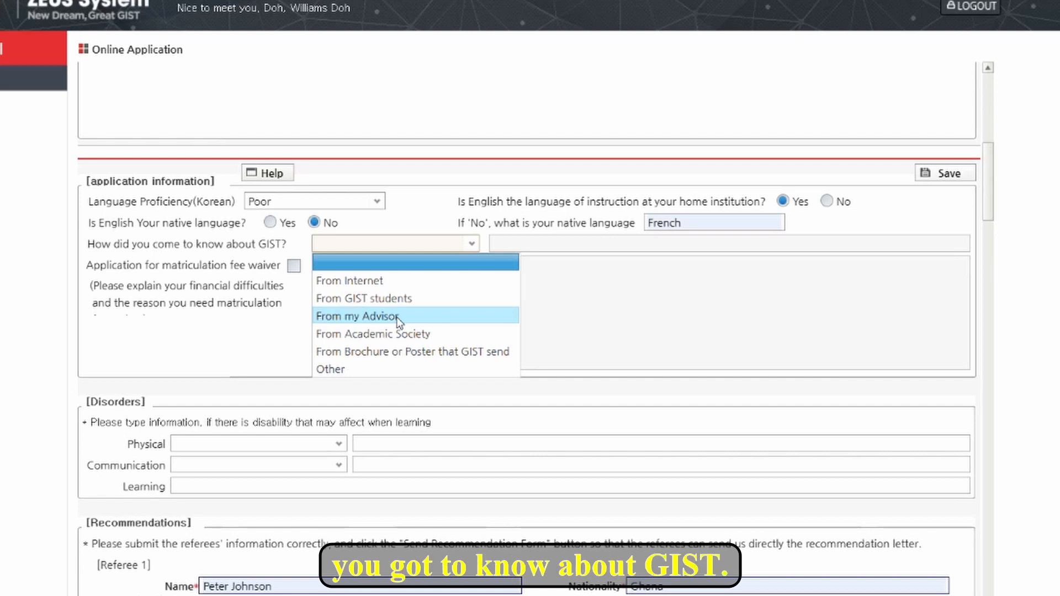
{"action": "left_click", "coordinate": [368, 279]}
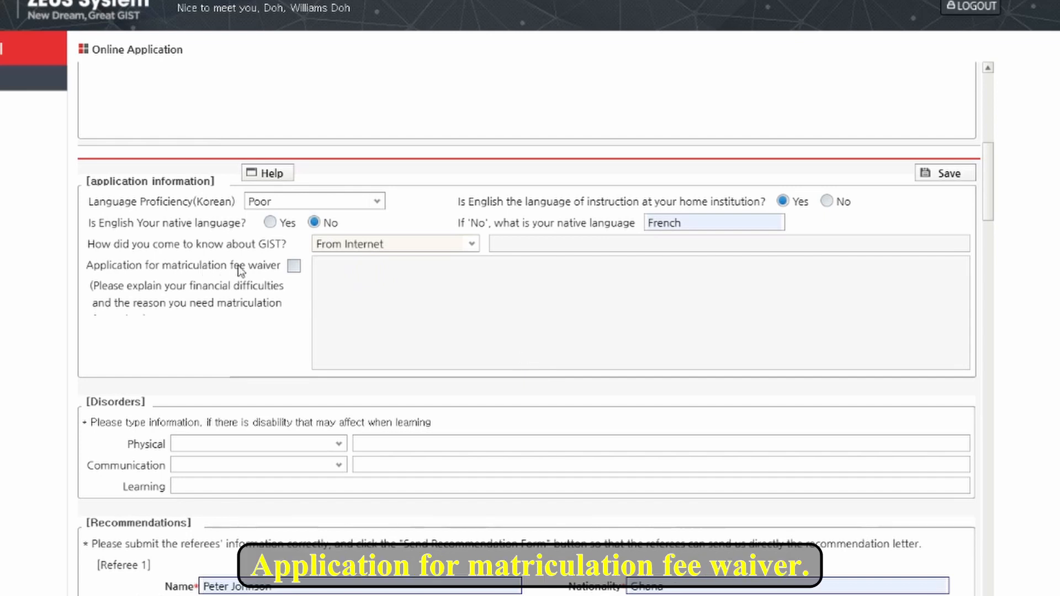
Tick the matriculation fee waiver checkbox, leaving the explanation box blank
{"action": "left_click", "coordinate": [295, 267]}
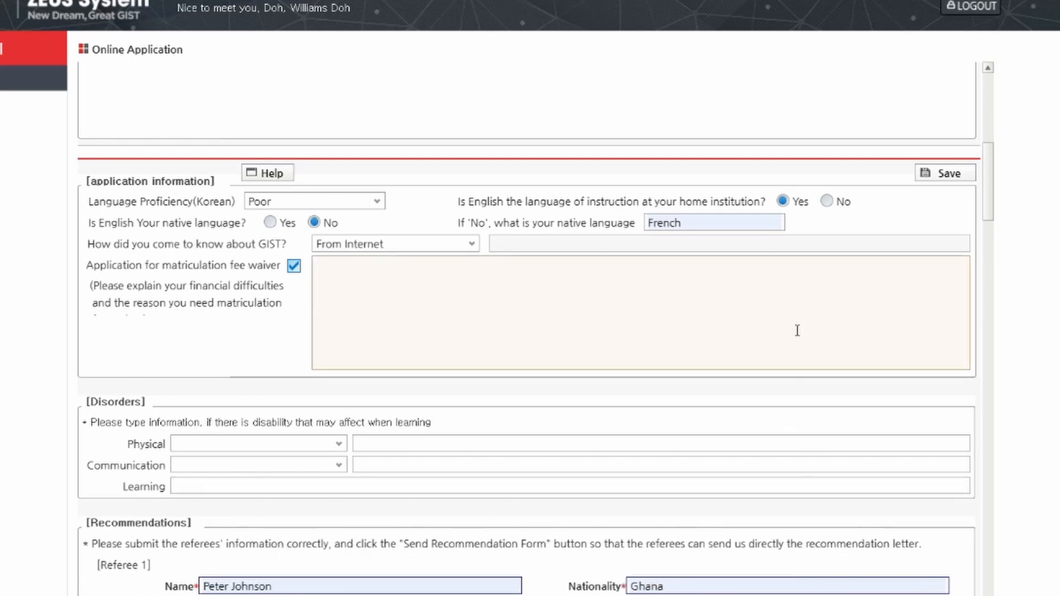
{"action": "left_click", "coordinate": [549, 297]}
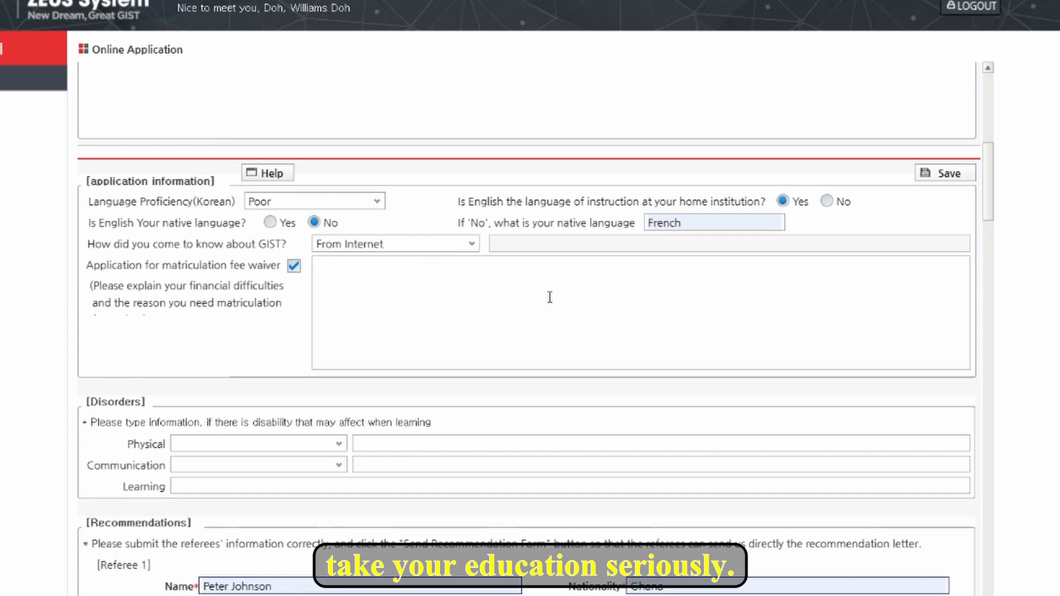
{"action": "left_click", "coordinate": [549, 298]}
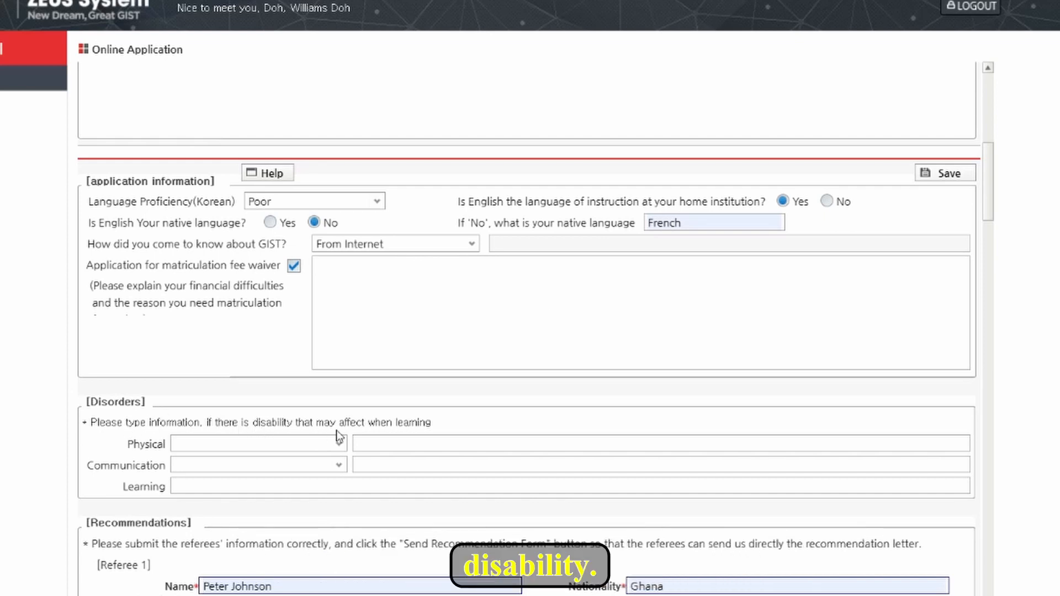
{"action": "scroll", "coordinate": [359, 435], "scroll_direction": "down", "scroll_amount": 2}
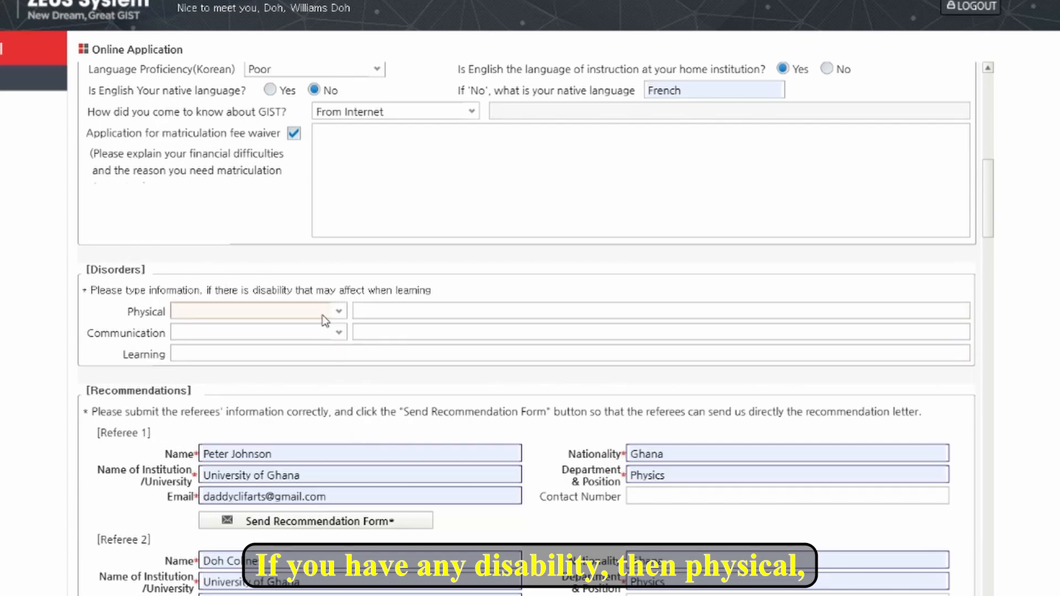
{"action": "left_click", "coordinate": [288, 312]}
{"action": "left_click", "coordinate": [419, 329]}
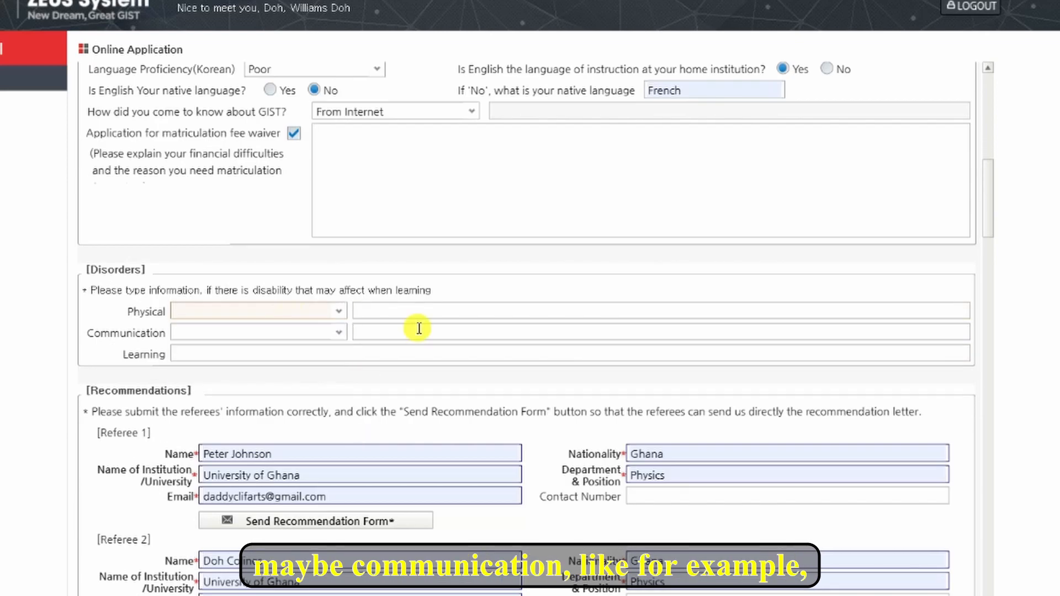
{"action": "left_click", "coordinate": [336, 331]}
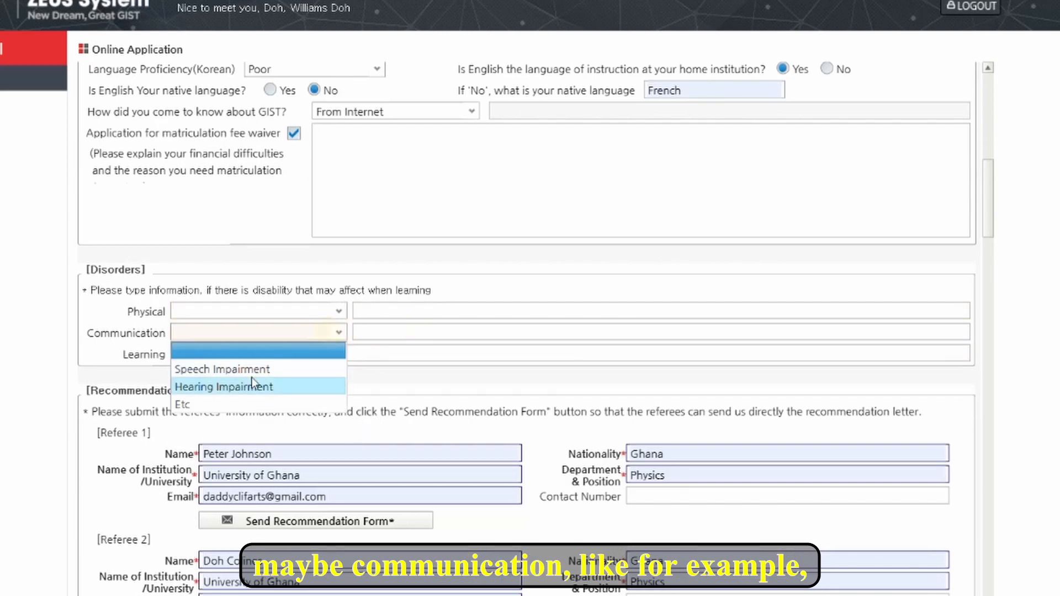
{"action": "left_click", "coordinate": [381, 402]}
{"action": "left_click", "coordinate": [509, 356]}
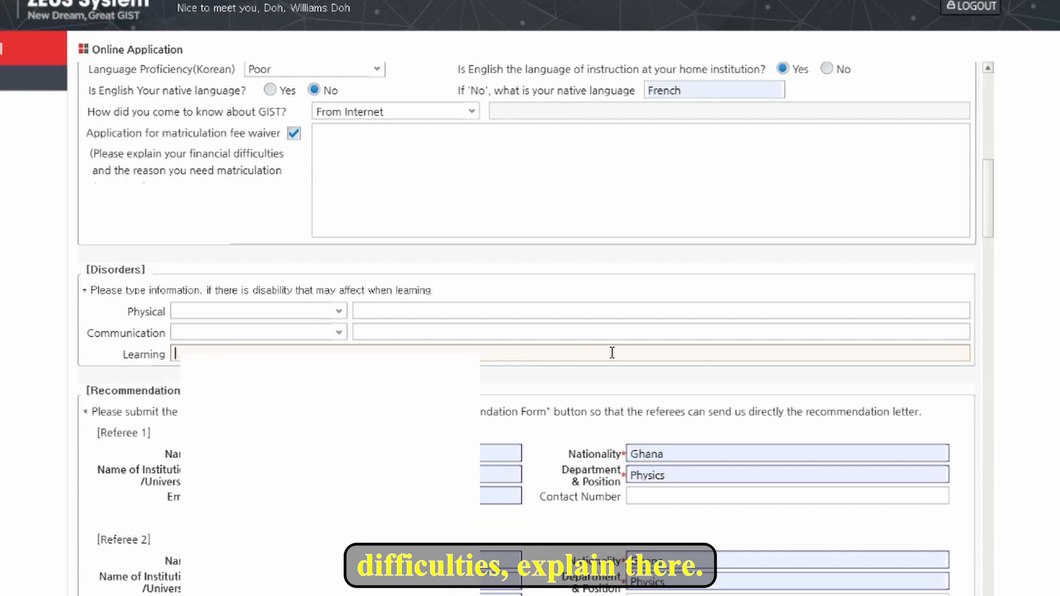
{"action": "scroll", "coordinate": [610, 353], "scroll_direction": "down", "scroll_amount": 3}
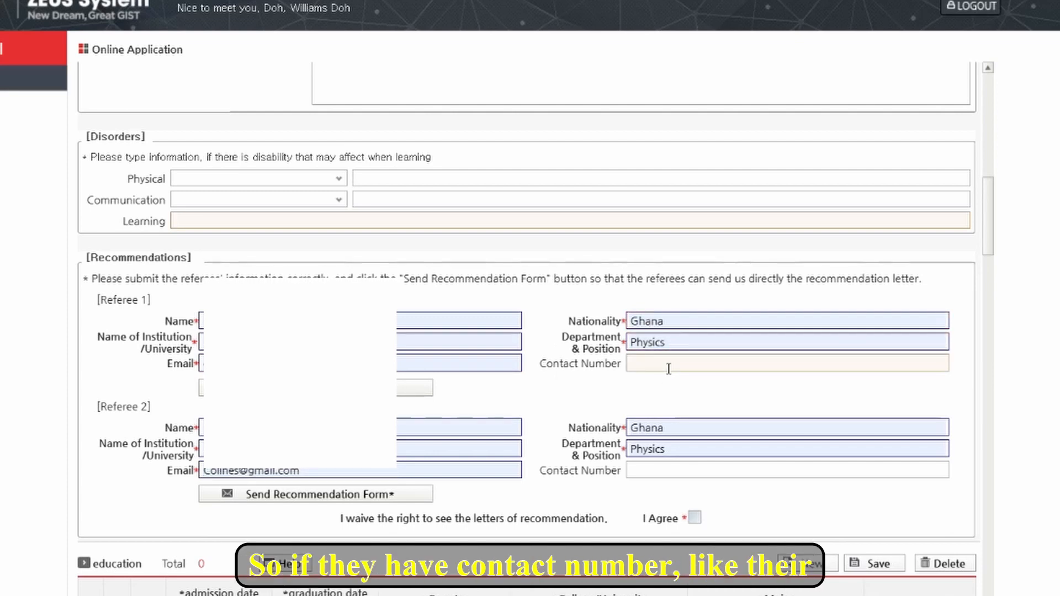
{"action": "scroll", "coordinate": [668, 368], "scroll_direction": "down", "scroll_amount": 2}
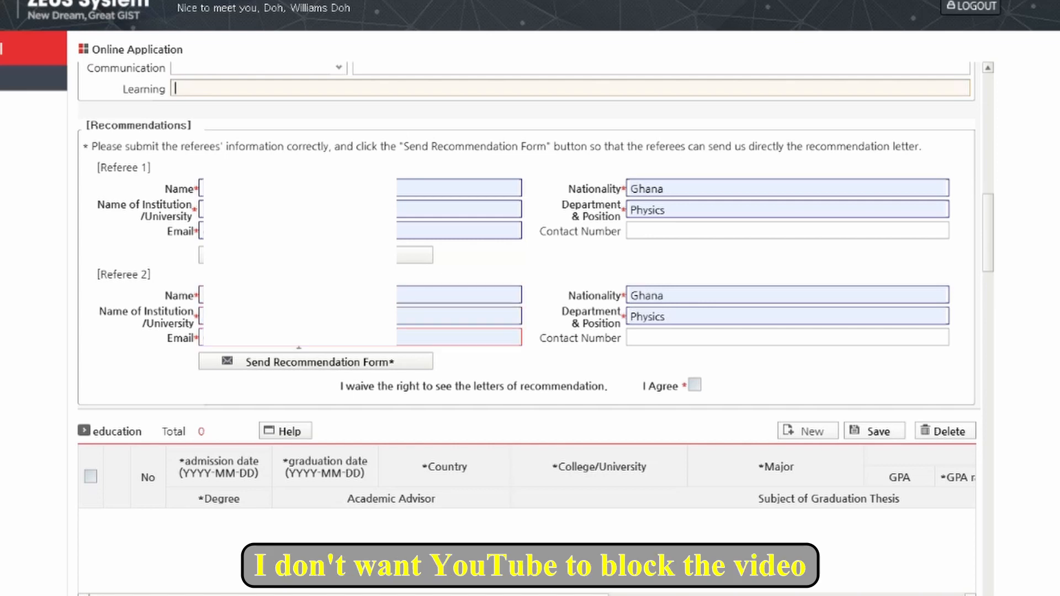
{"action": "scroll", "coordinate": [307, 412], "scroll_direction": "down", "scroll_amount": 2}
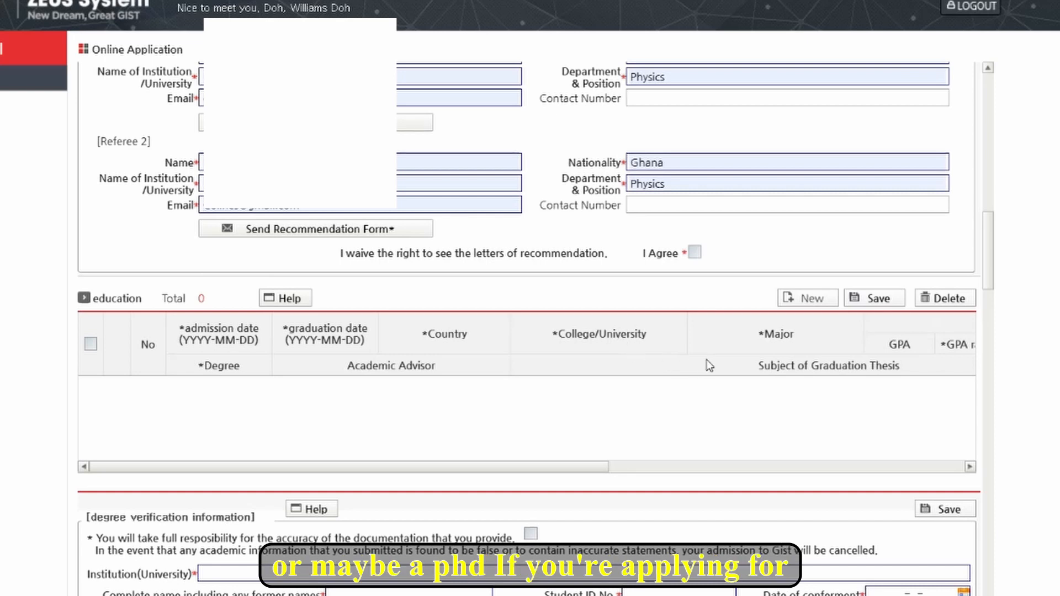
Delete the extra blank second education row, keeping a single entry
{"action": "left_click", "coordinate": [802, 303]}
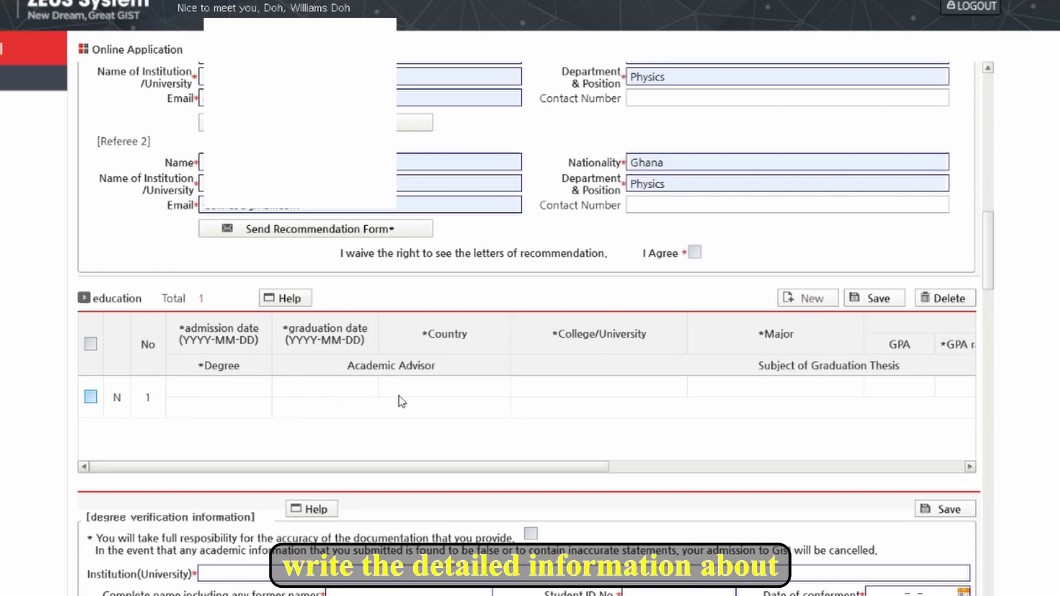
{"action": "left_click", "coordinate": [838, 399]}
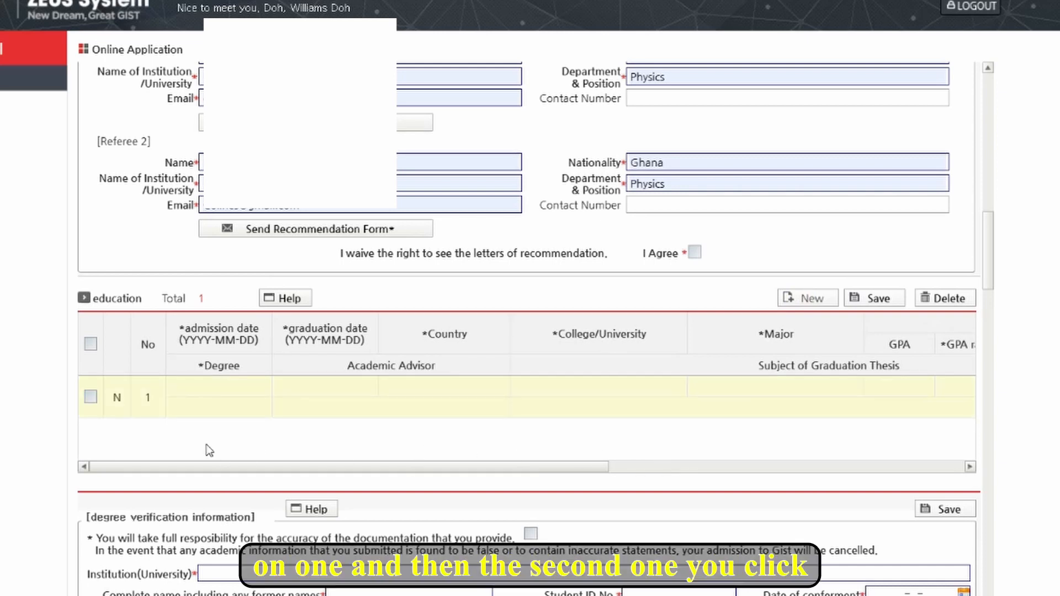
{"action": "left_click", "coordinate": [792, 306]}
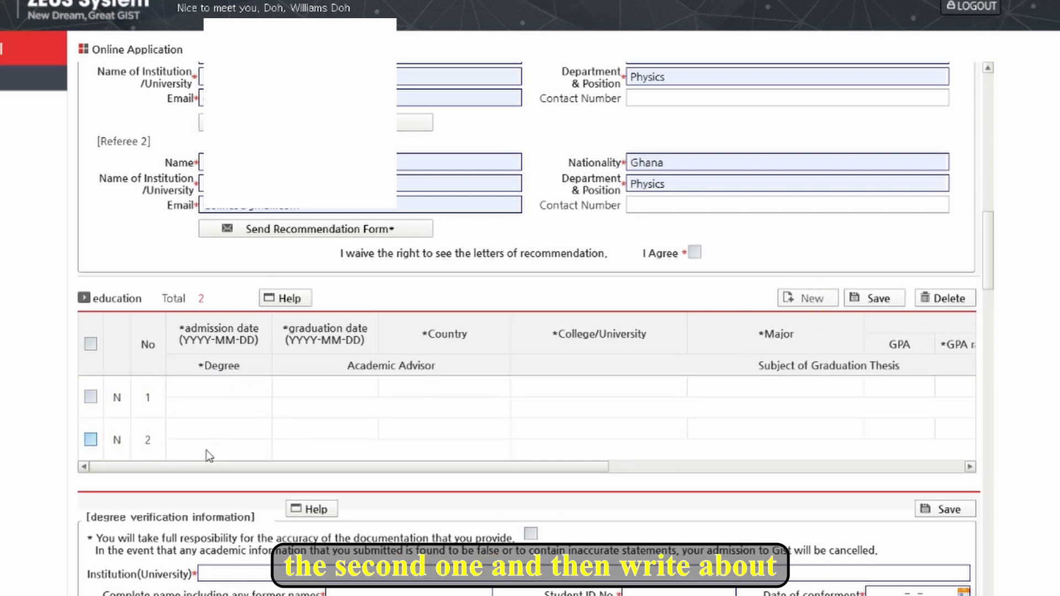
{"action": "left_click", "coordinate": [241, 452]}
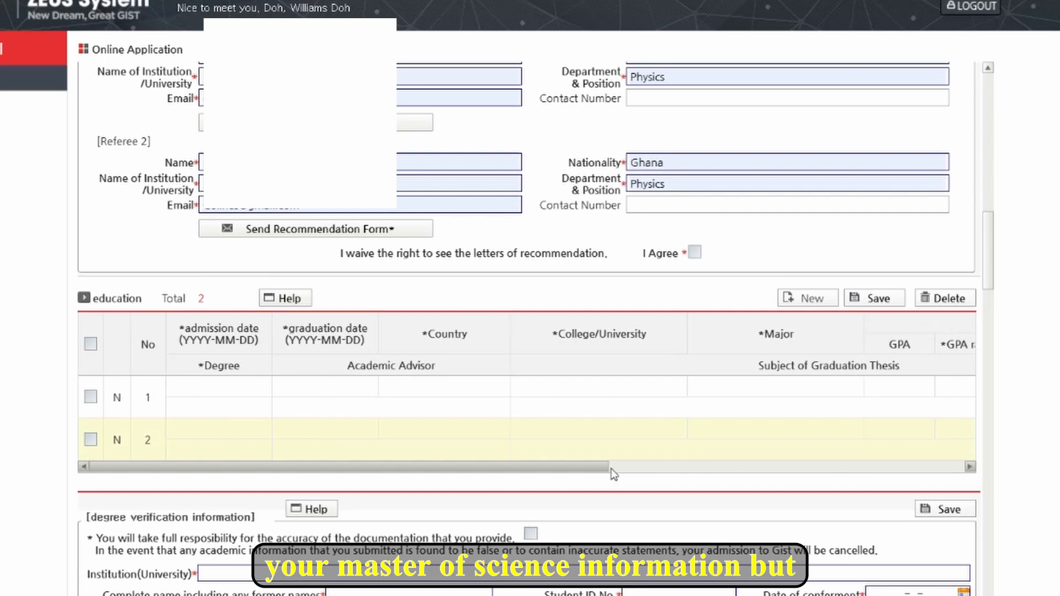
{"action": "left_click", "coordinate": [90, 439]}
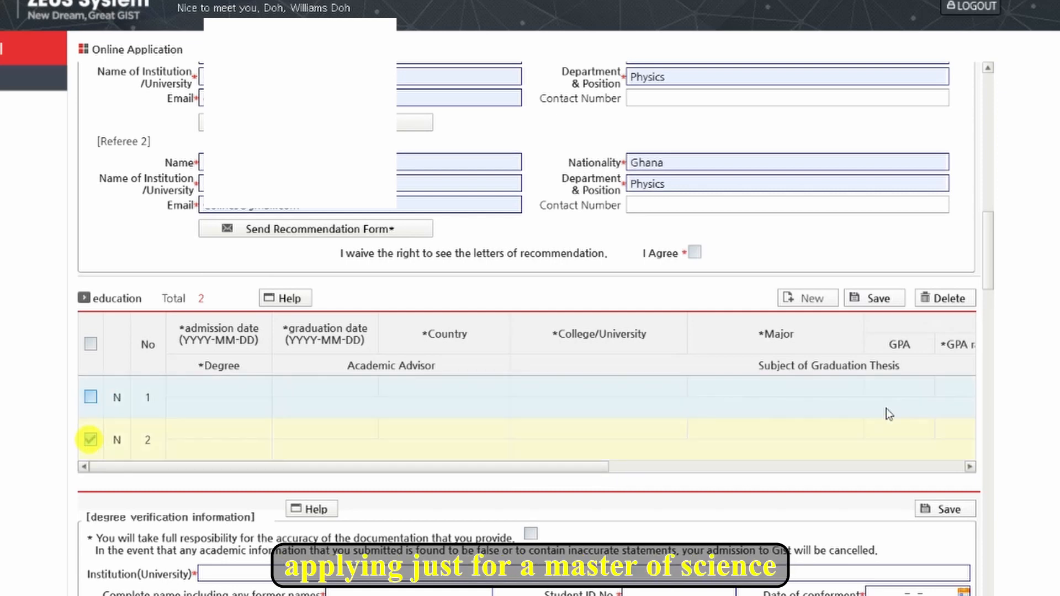
{"action": "left_click", "coordinate": [945, 302]}
{"action": "left_click", "coordinate": [634, 61]}
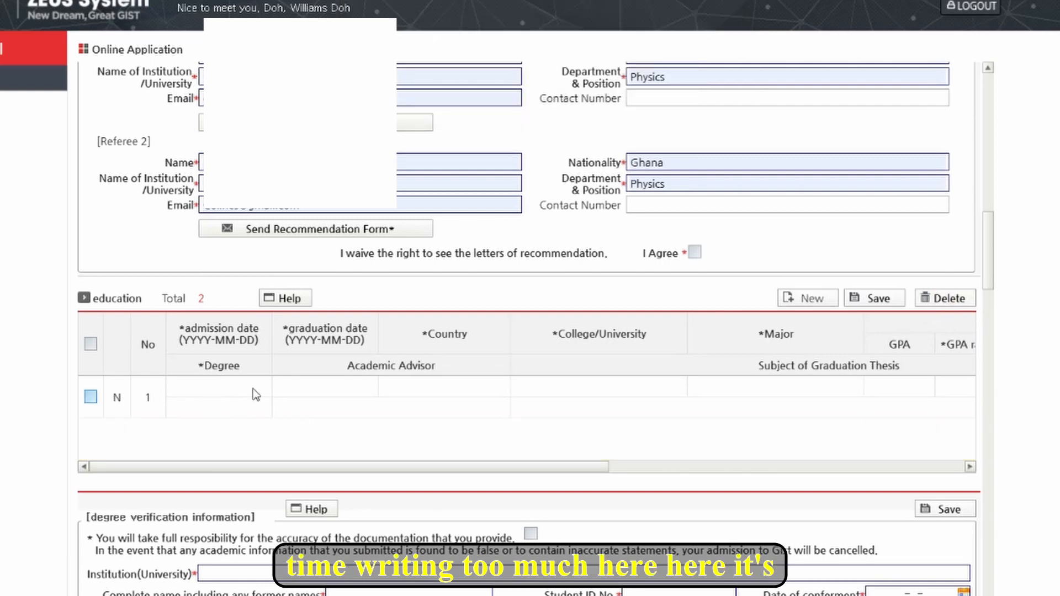
Set the education entry to B.S, graduation date 2019-04-02, and enter the advisor's name
{"action": "left_click", "coordinate": [203, 388]}
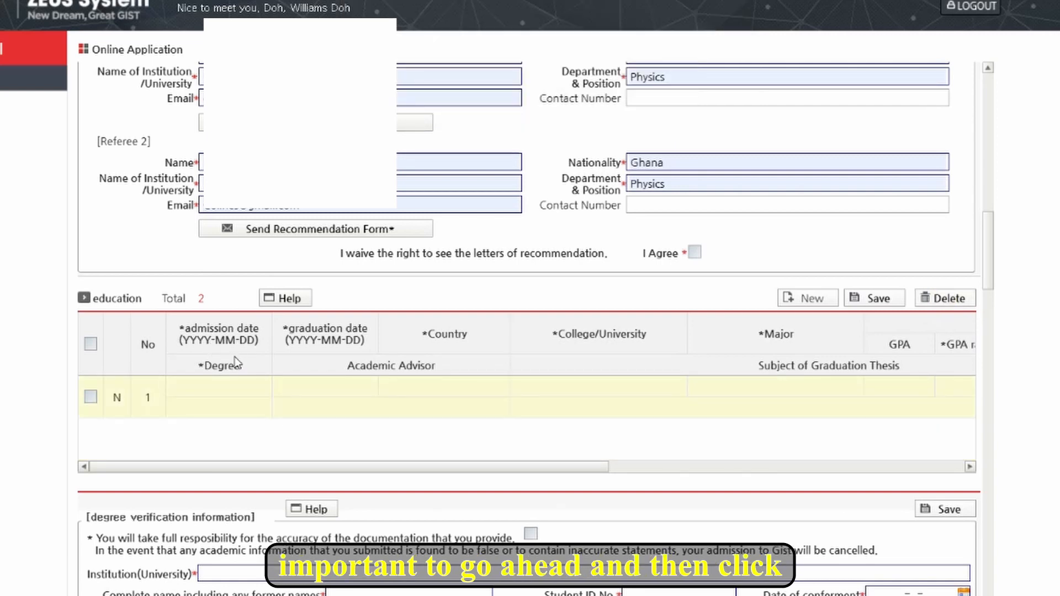
{"action": "left_click", "coordinate": [204, 409]}
{"action": "left_click", "coordinate": [260, 406]}
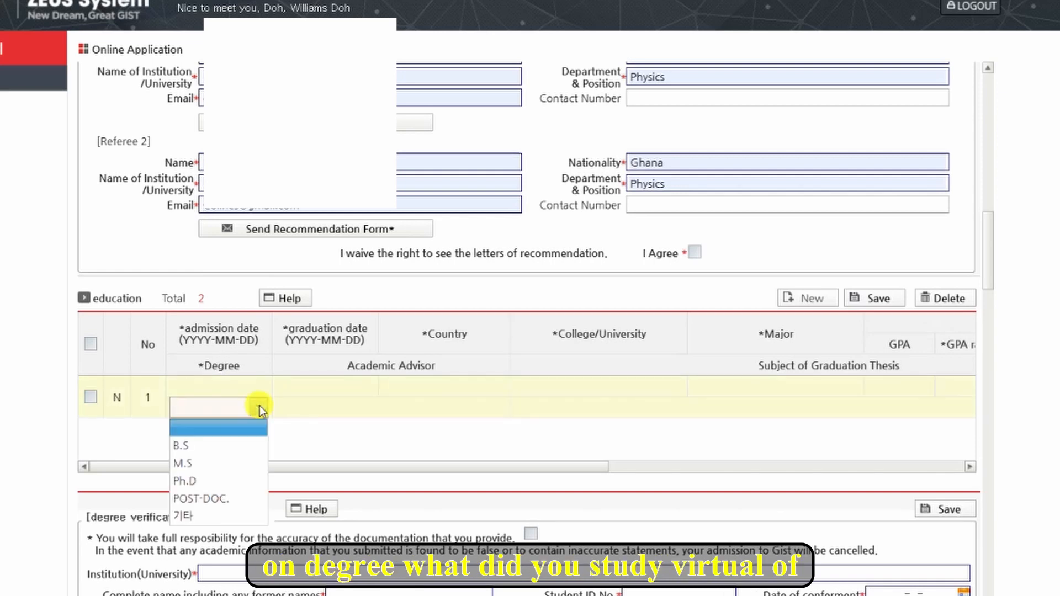
{"action": "left_click", "coordinate": [221, 443]}
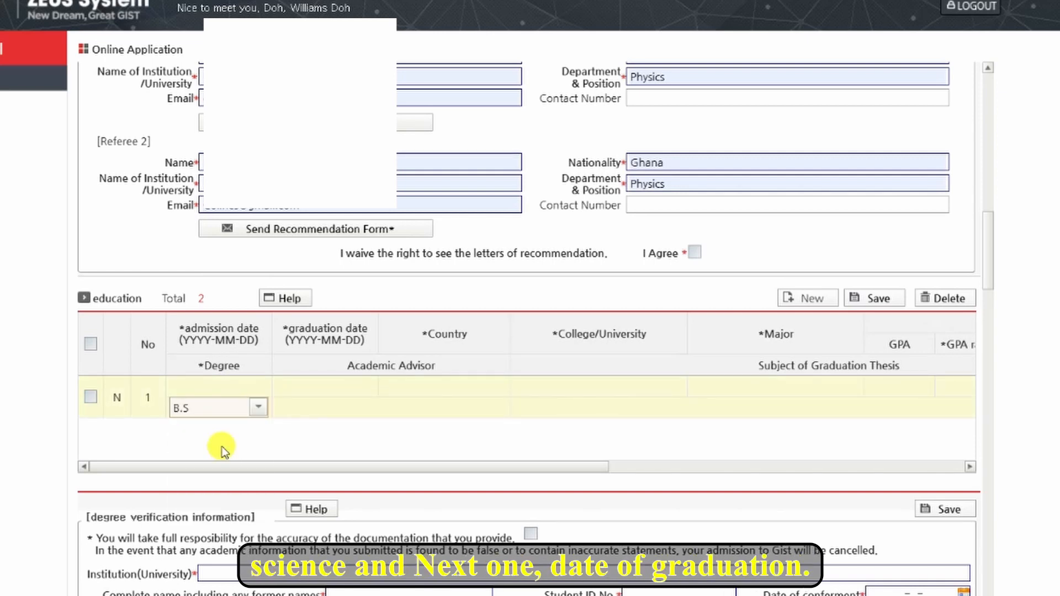
{"action": "left_click", "coordinate": [316, 387]}
{"action": "left_click", "coordinate": [343, 387]}
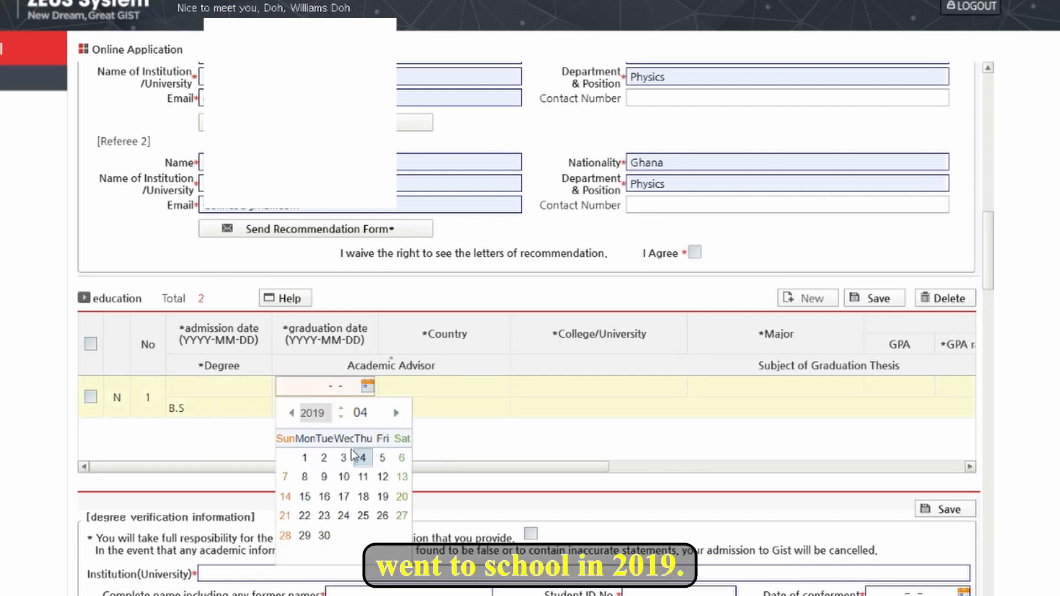
{"action": "left_click", "coordinate": [321, 457]}
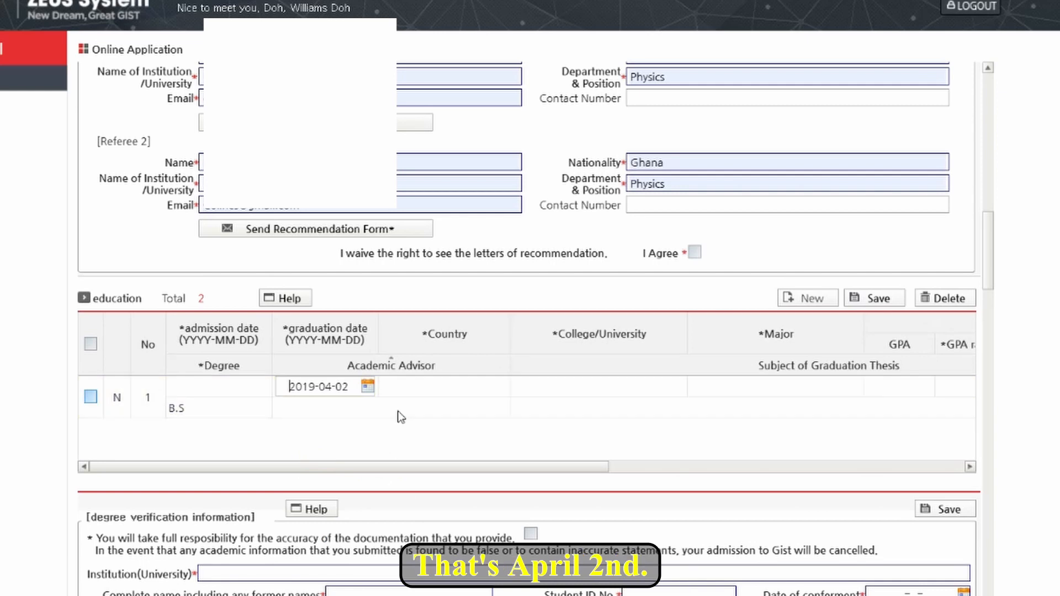
{"action": "left_click", "coordinate": [364, 409]}
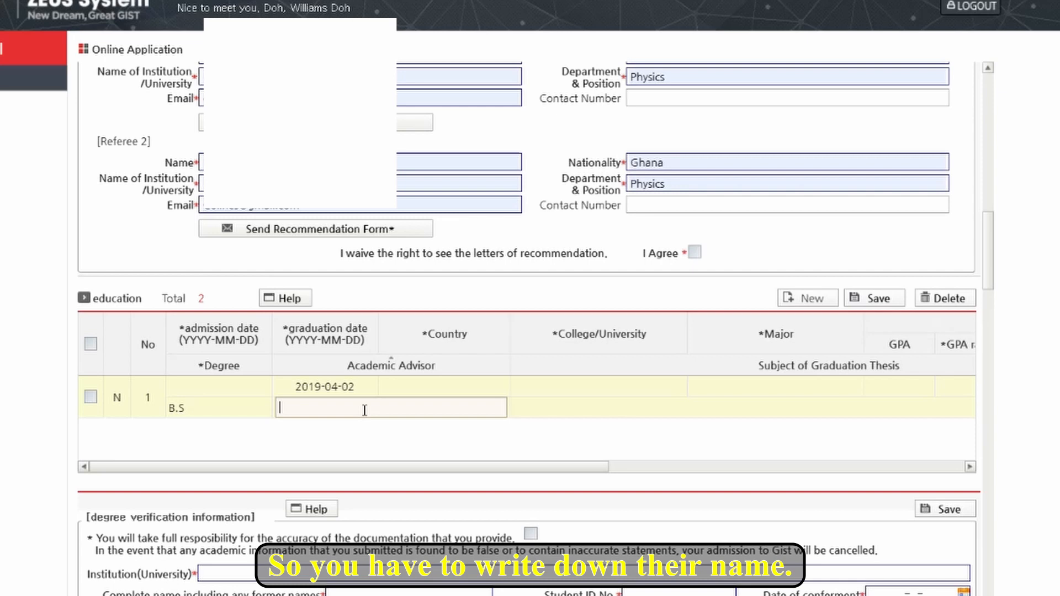
{"action": "type", "text": "Doh Colines"}
{"action": "key", "text": "Return"}
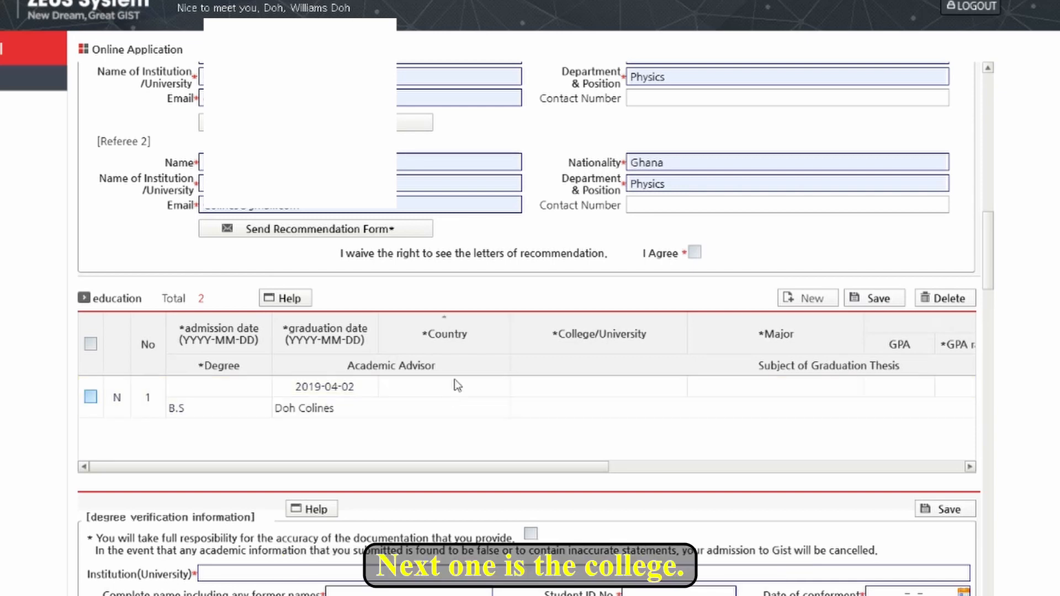
Enter Ghana, Ghana University, major Atomic Matters, and GPA 3.6 on a 4.3 scale
{"action": "left_click", "coordinate": [437, 386]}
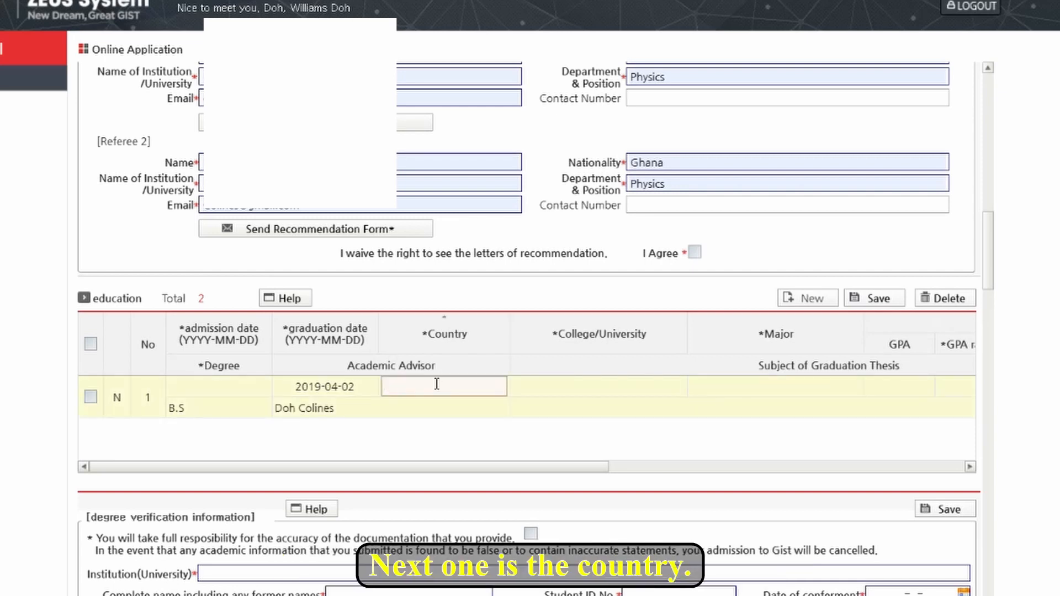
{"action": "type", "text": "Ghana"}
{"action": "left_click", "coordinate": [561, 392]}
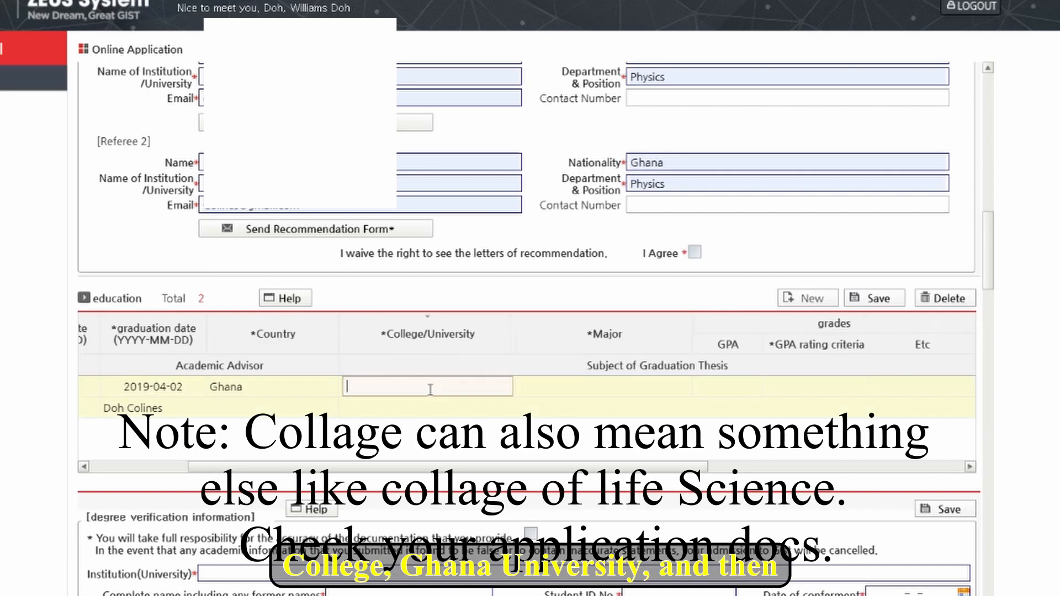
{"action": "type", "text": "Ghana University"}
{"action": "left_click", "coordinate": [653, 385]}
{"action": "type", "text": "Atomic Matters"}
{"action": "left_click", "coordinate": [716, 382]}
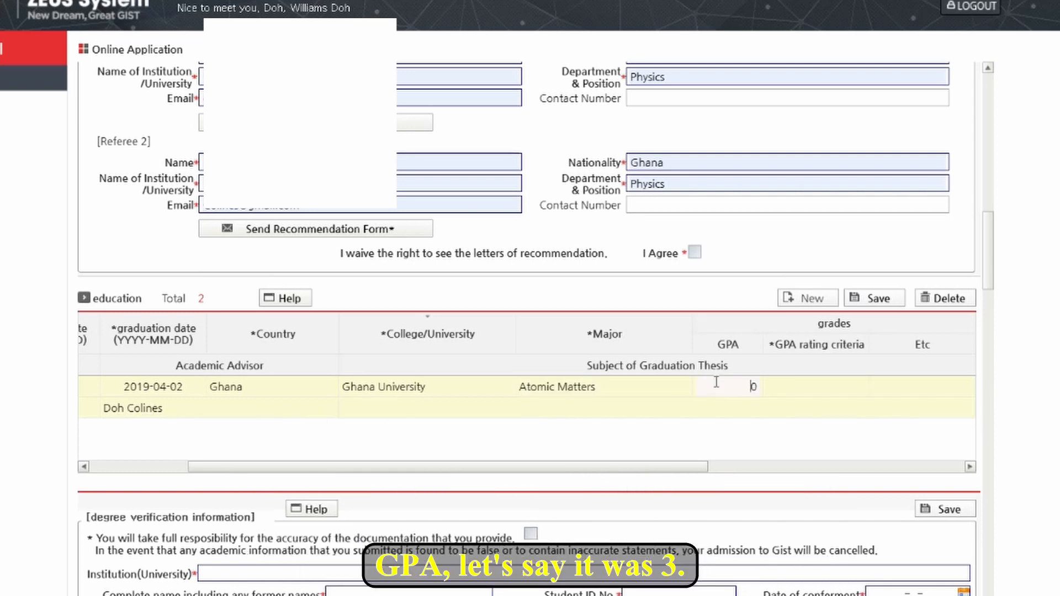
{"action": "type", "text": "3."}
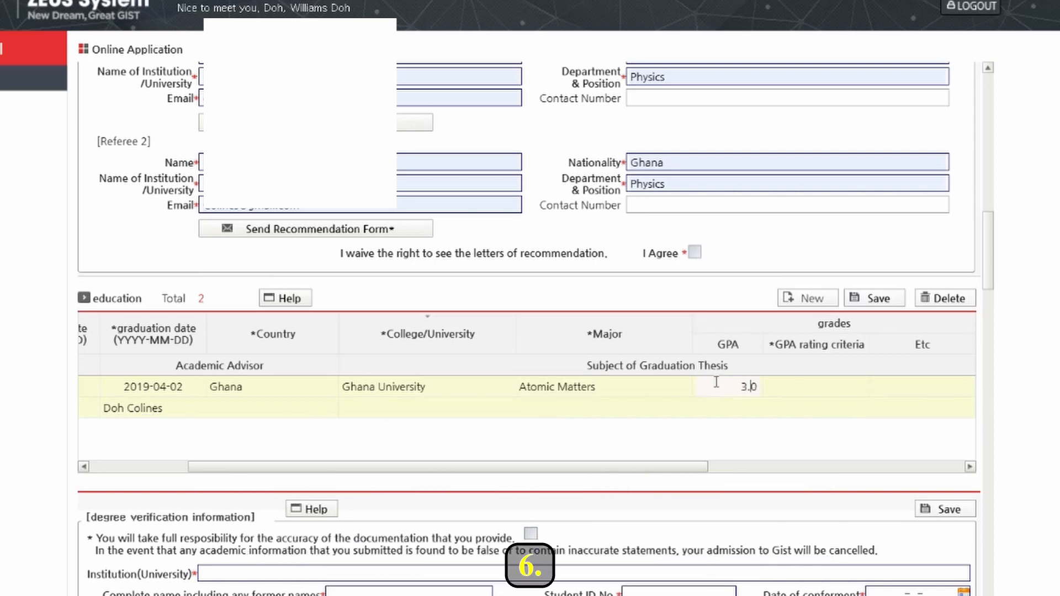
{"action": "type", "text": "6"}
{"action": "left_click", "coordinate": [787, 390]}
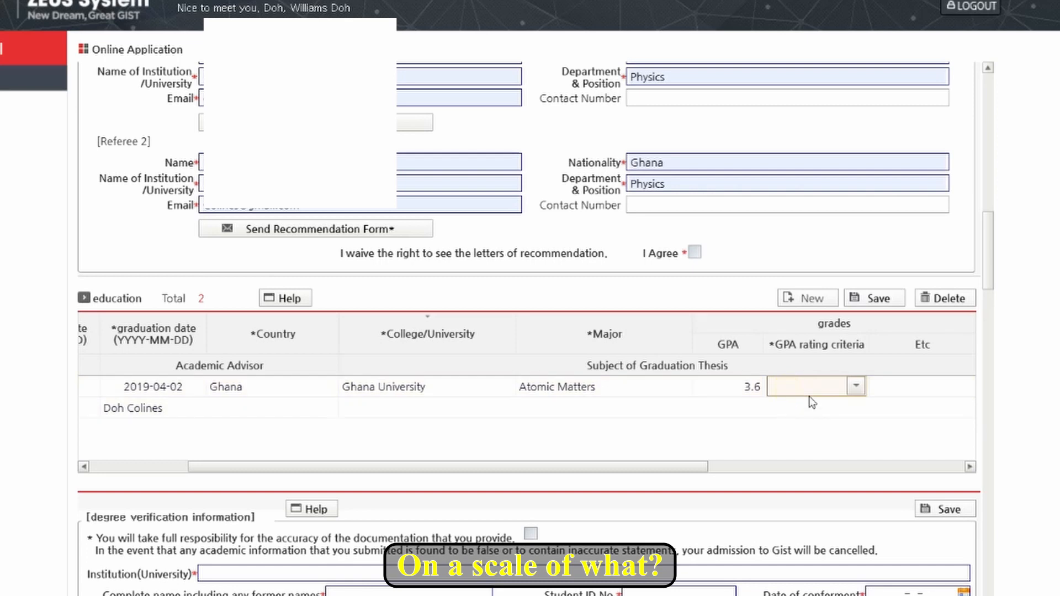
{"action": "left_click", "coordinate": [809, 394]}
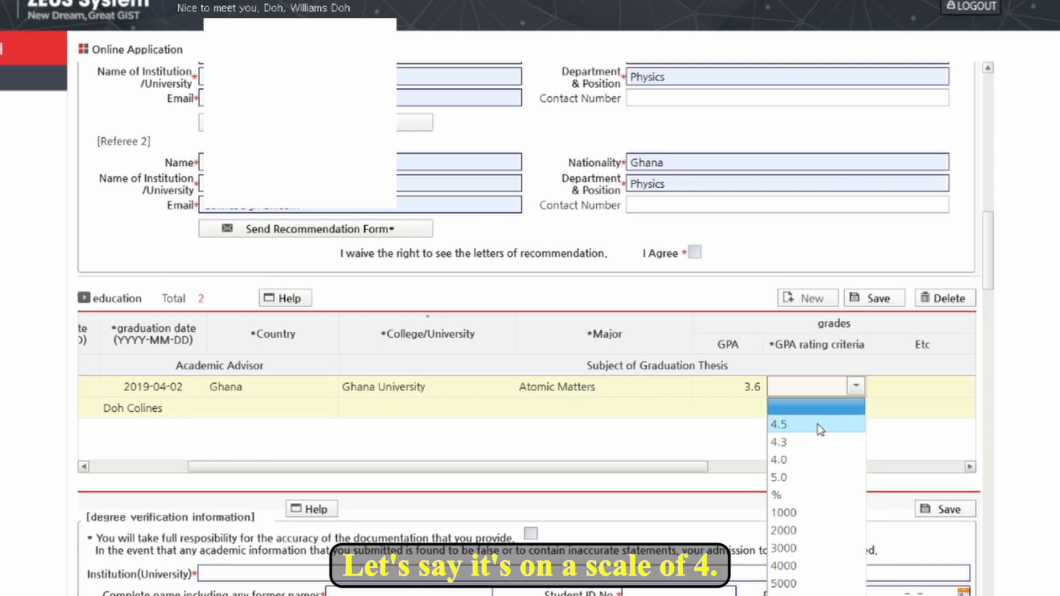
{"action": "left_click", "coordinate": [815, 440]}
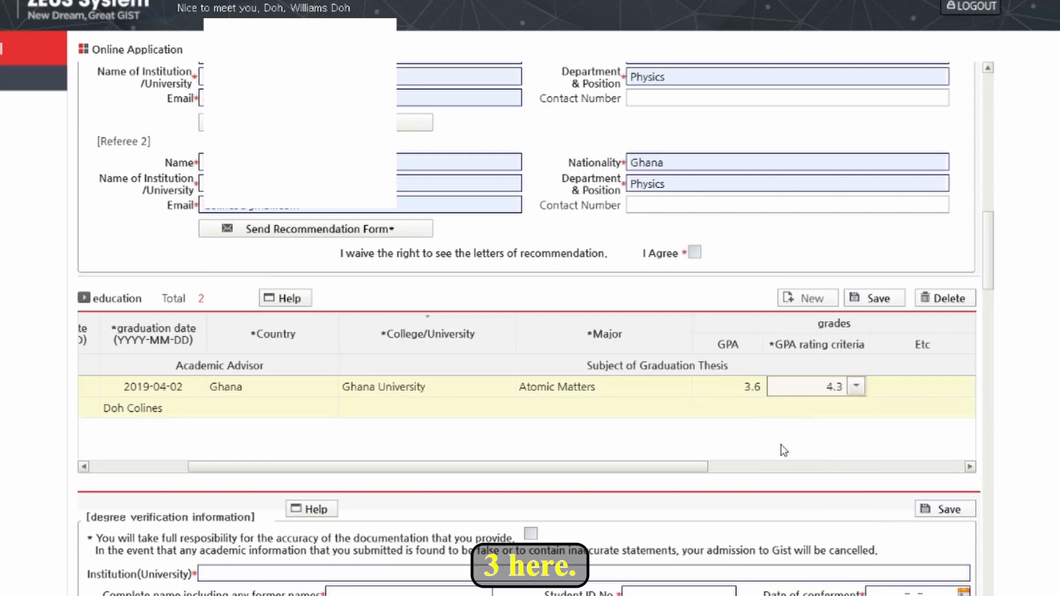
{"action": "left_click", "coordinate": [922, 390]}
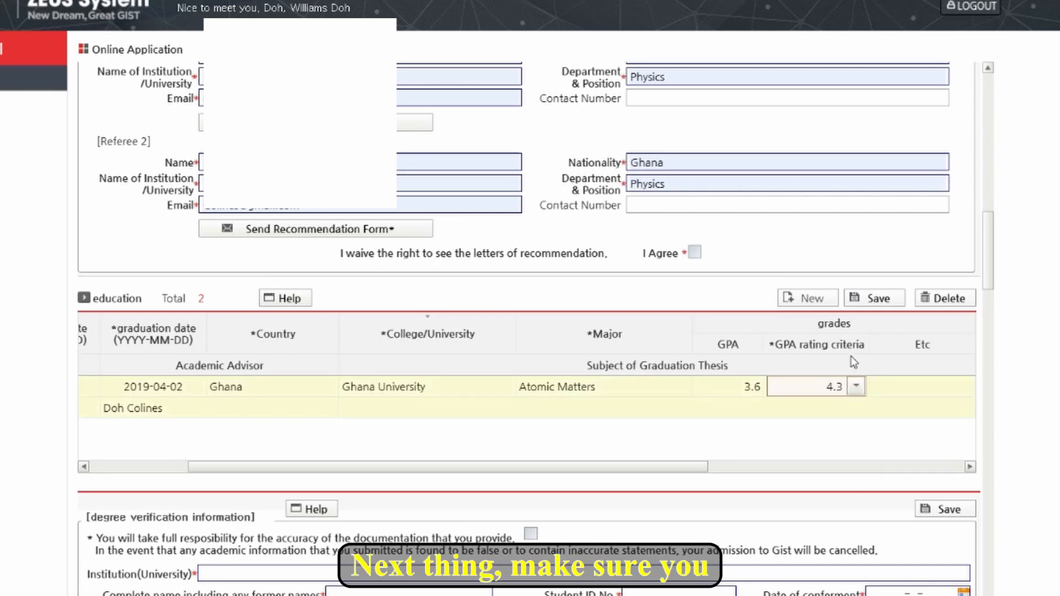
Set the missing admission date to 2019-04-03 after the save warning
{"action": "left_click", "coordinate": [873, 301]}
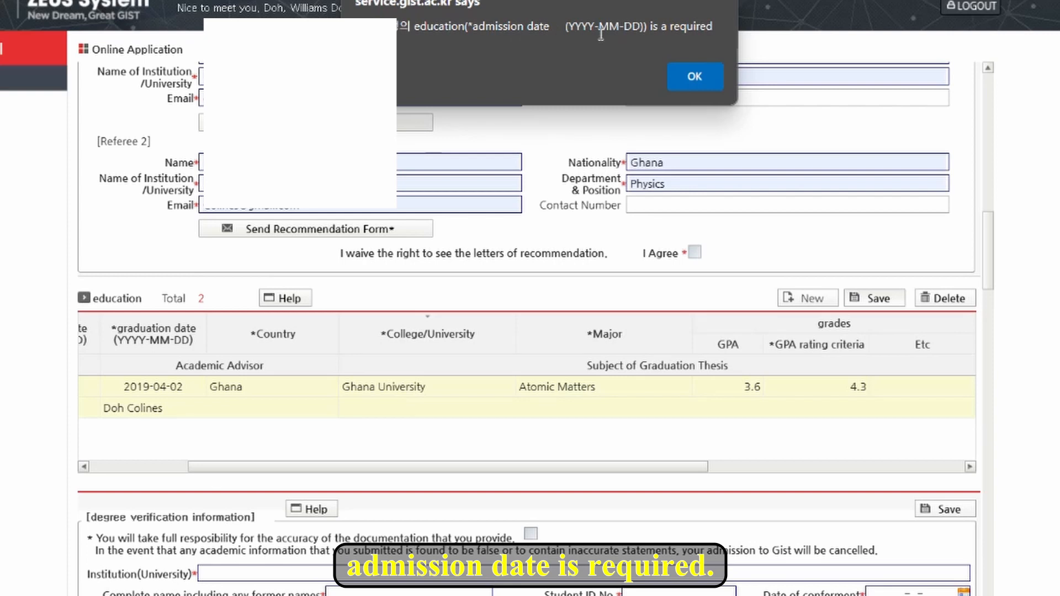
{"action": "left_click", "coordinate": [683, 82]}
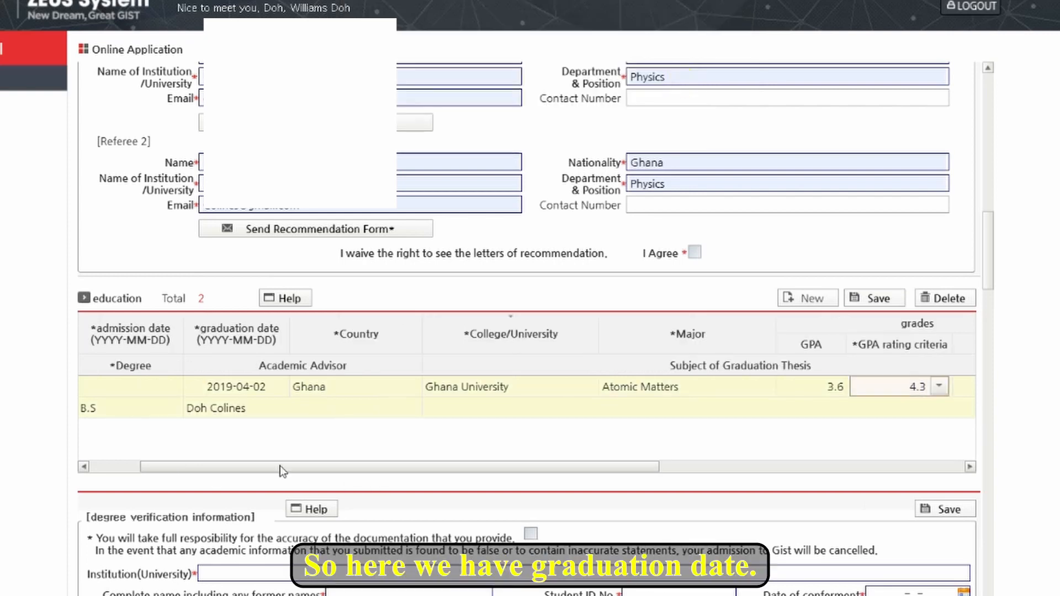
{"action": "left_click", "coordinate": [129, 383]}
{"action": "left_click", "coordinate": [160, 387]}
{"action": "left_click", "coordinate": [176, 388]}
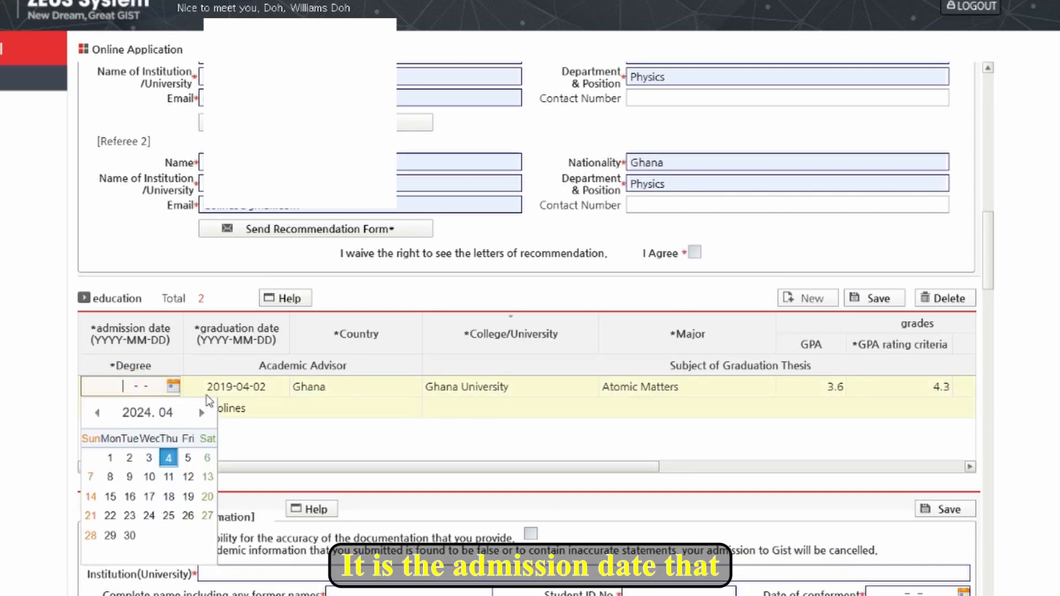
{"action": "left_click", "coordinate": [146, 408]}
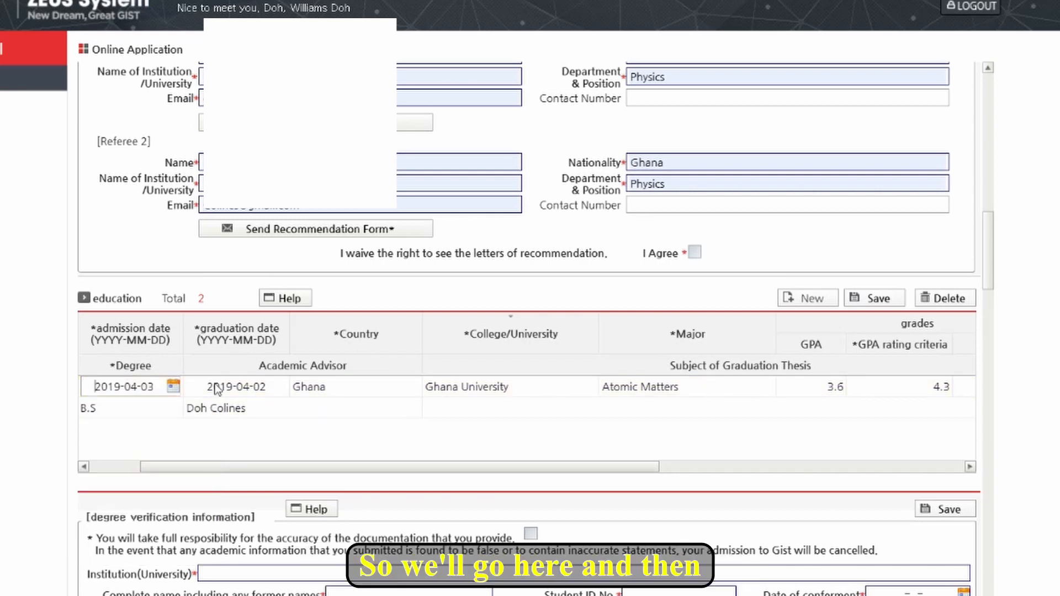
{"action": "left_click", "coordinate": [217, 388]}
Correct the graduation date's year so it reads 2024-04-02
{"action": "left_click", "coordinate": [227, 387]}
{"action": "key", "text": "BackSpace"}
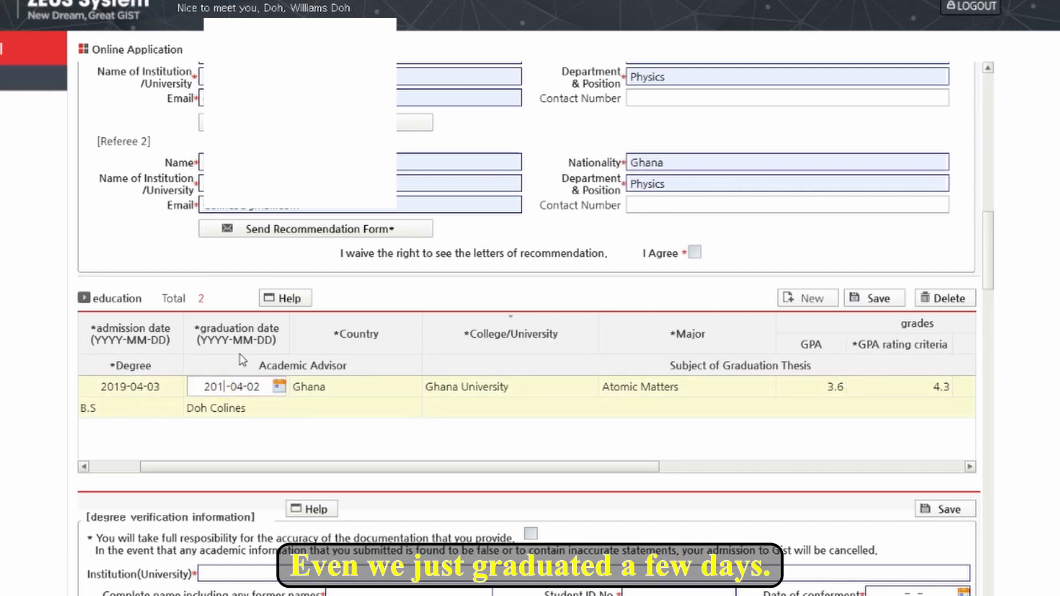
{"action": "key", "text": "BackSpace"}
{"action": "type", "text": "24"}
{"action": "left_click", "coordinate": [250, 448]}
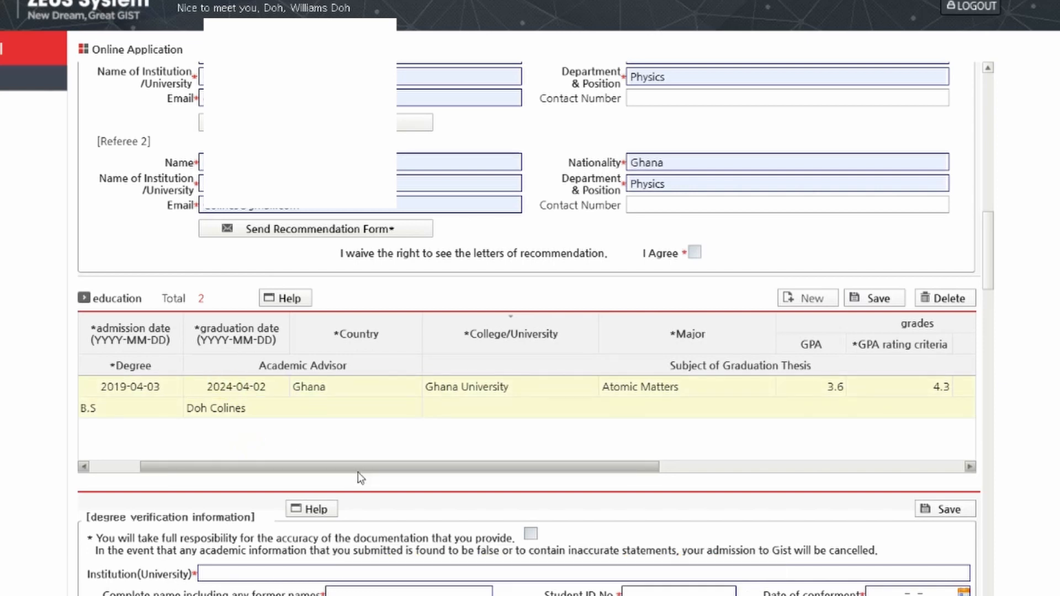
Enter Upper Division as the division and 400 as the class
{"action": "left_click_drag", "start_coordinate": [614, 471], "coordinate": [960, 488]}
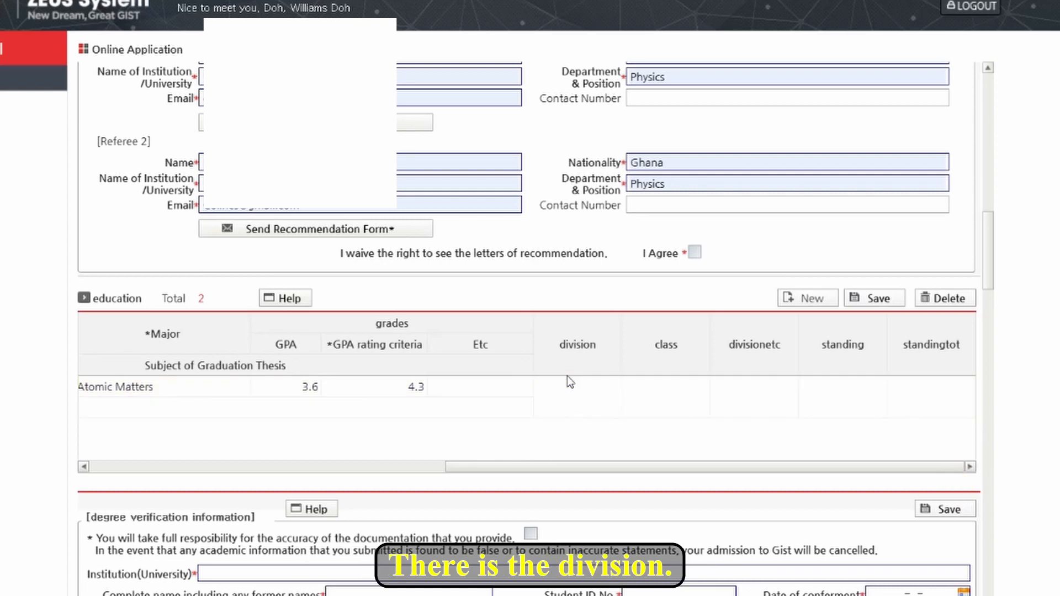
{"action": "left_click", "coordinate": [590, 386]}
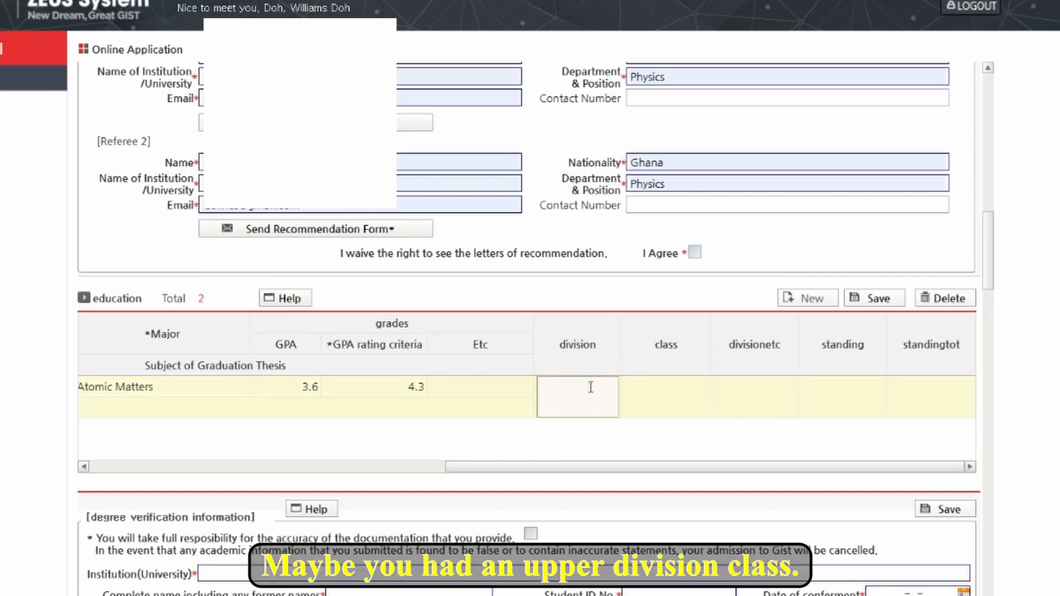
{"action": "type", "text": "Upper Division"}
{"action": "left_click", "coordinate": [648, 389]}
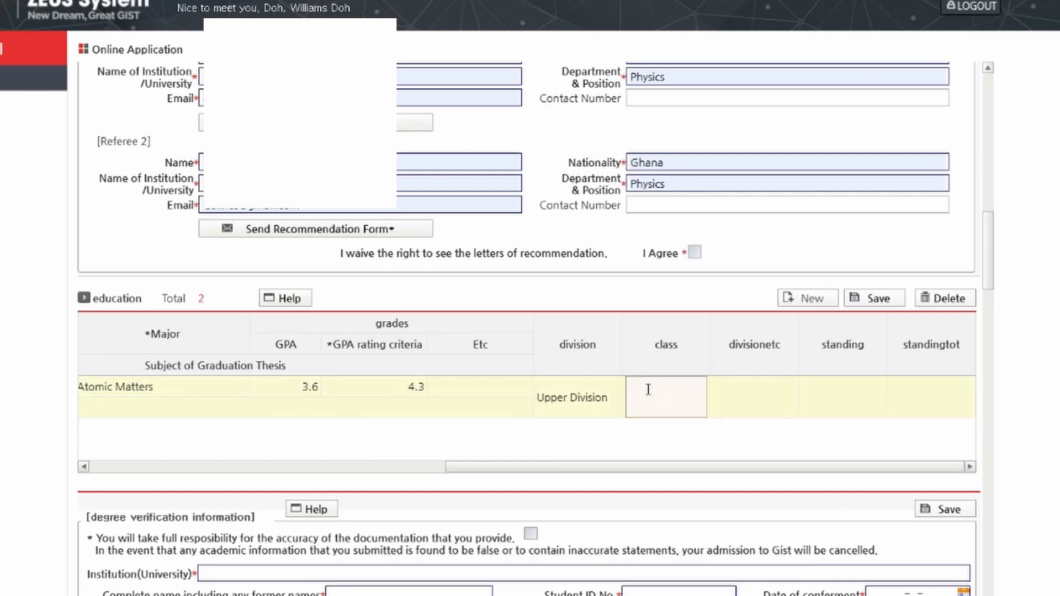
{"action": "type", "text": "400"}
{"action": "key", "text": "Tab"}
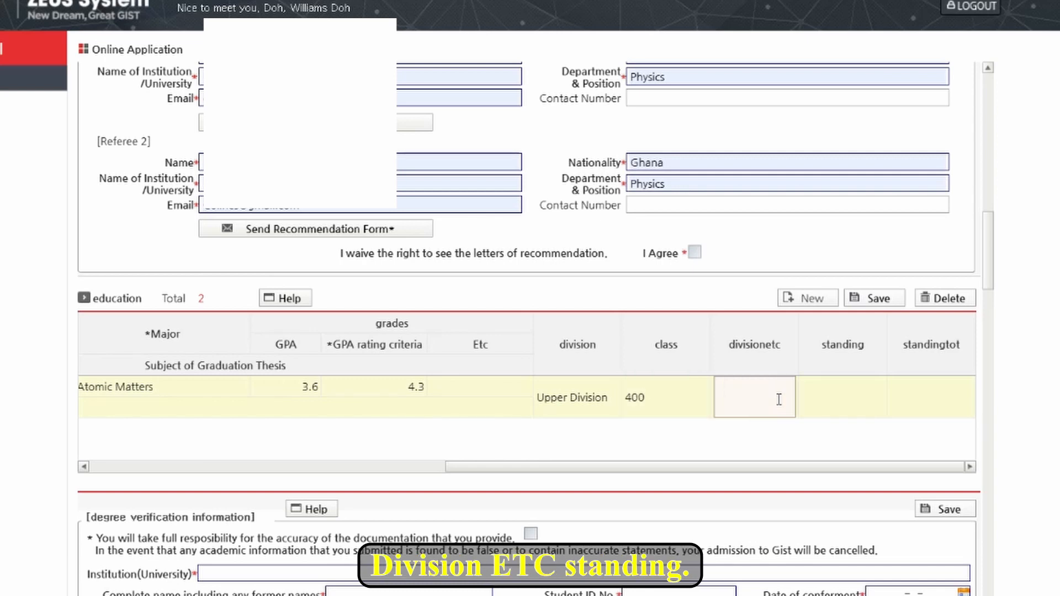
Record a class standing of 4 out of 45 and finish editing the row
{"action": "left_click", "coordinate": [852, 402]}
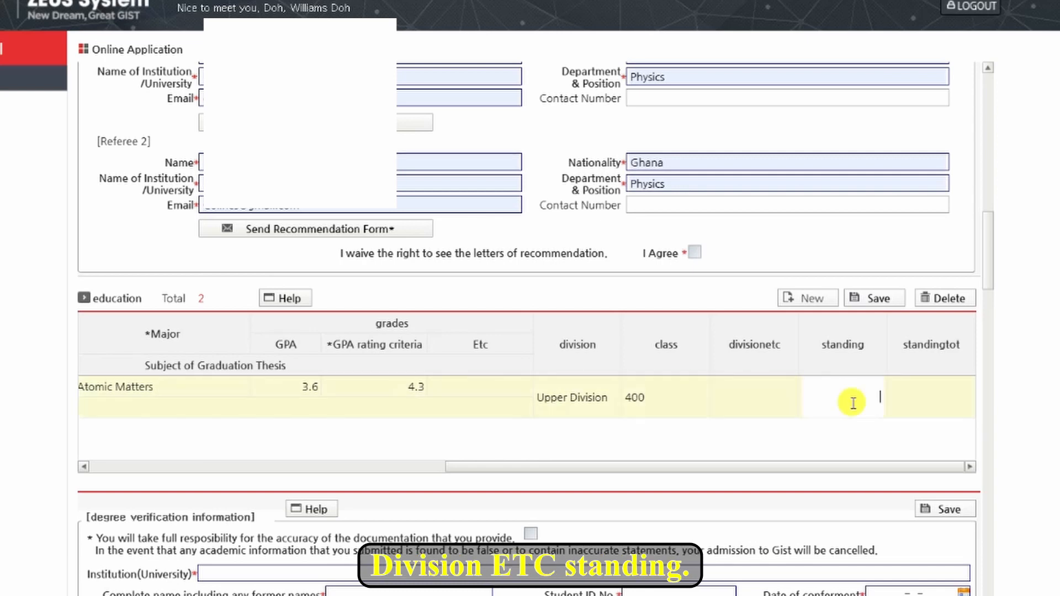
{"action": "type", "text": "4"}
{"action": "left_click", "coordinate": [946, 400]}
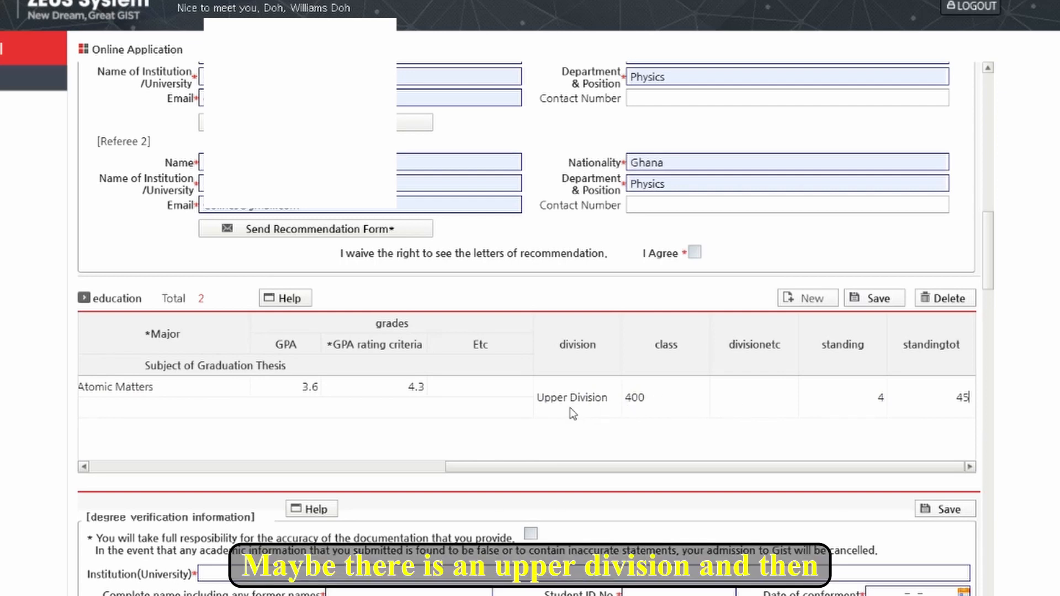
{"action": "left_click", "coordinate": [772, 397]}
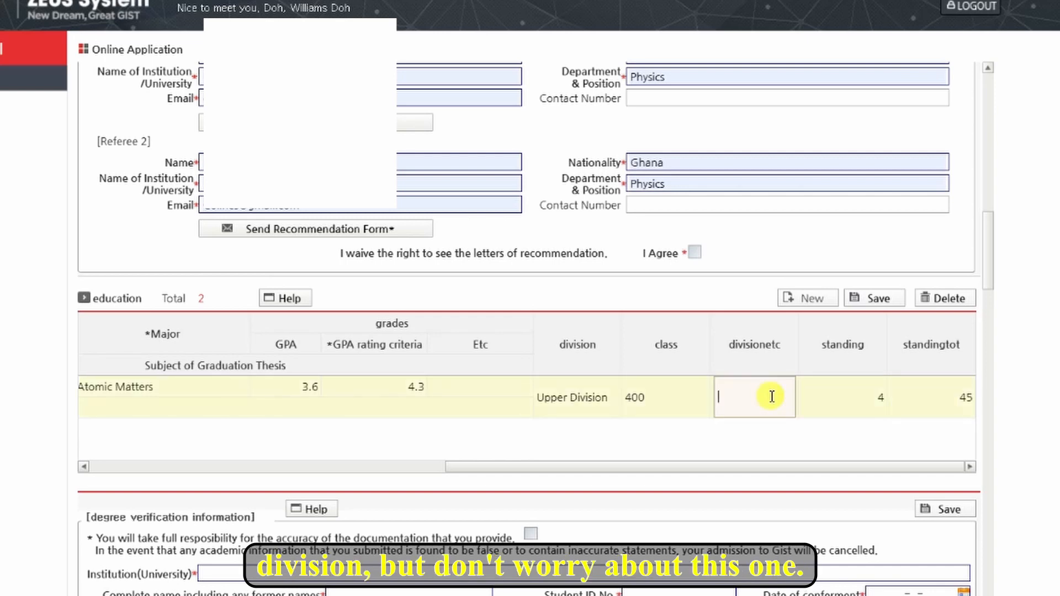
{"action": "left_click", "coordinate": [752, 443]}
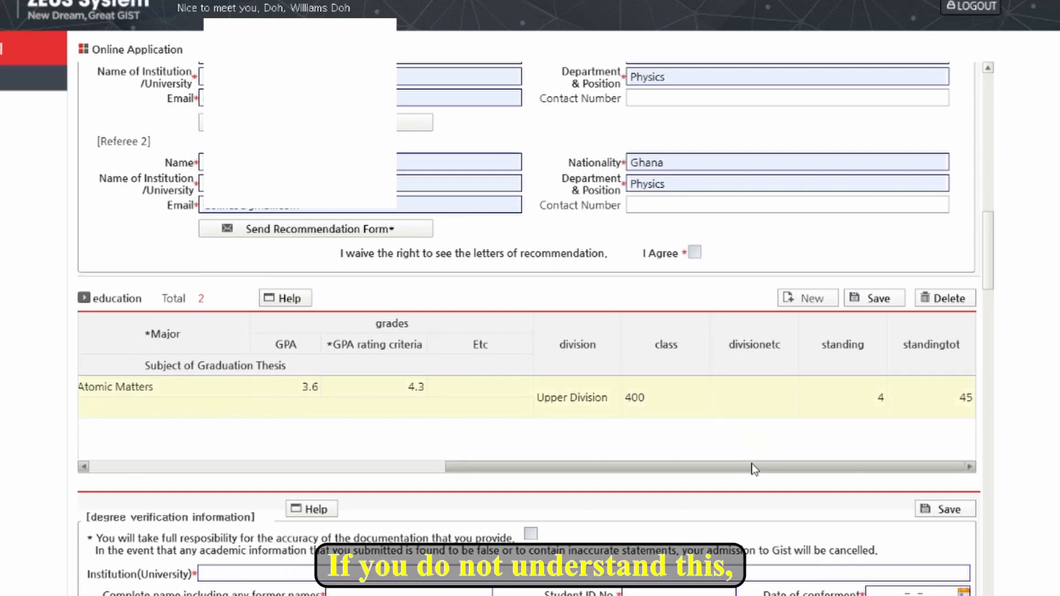
{"action": "scroll", "coordinate": [753, 475], "scroll_direction": "down", "scroll_amount": 5}
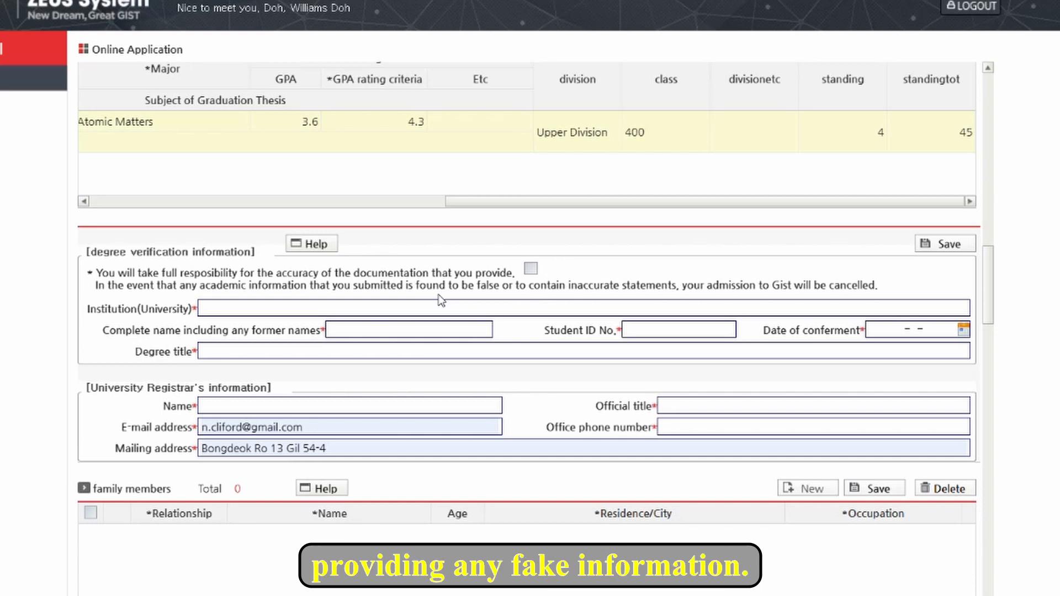
Enter Ghana University, autofill the registrar details, set conferment date 2024-04-04, and save
{"action": "left_click", "coordinate": [422, 309]}
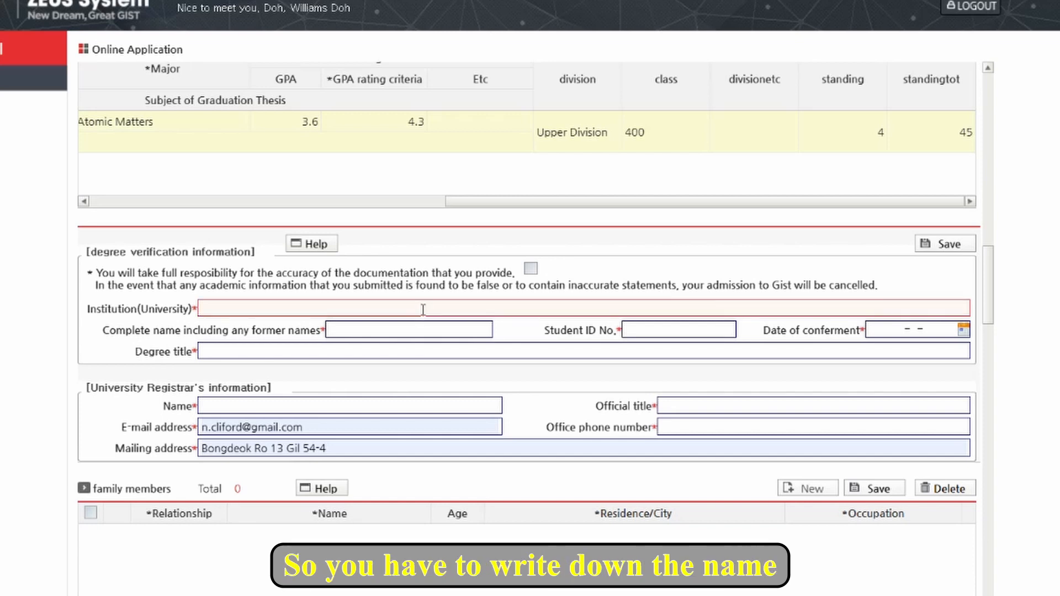
{"action": "type", "text": "Gh"}
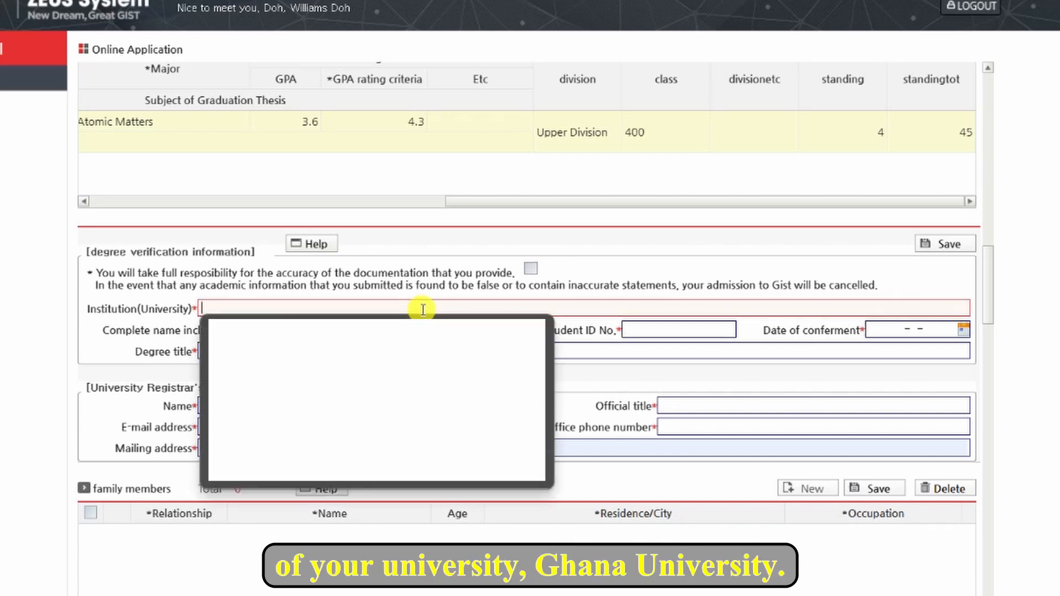
{"action": "type", "text": "ana University"}
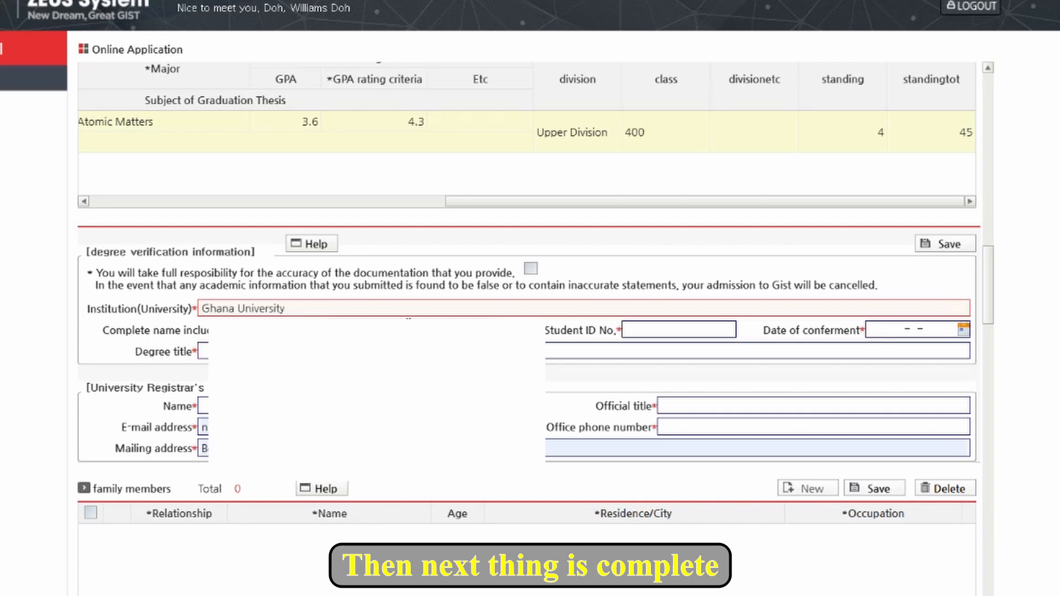
{"action": "left_click", "coordinate": [409, 328]}
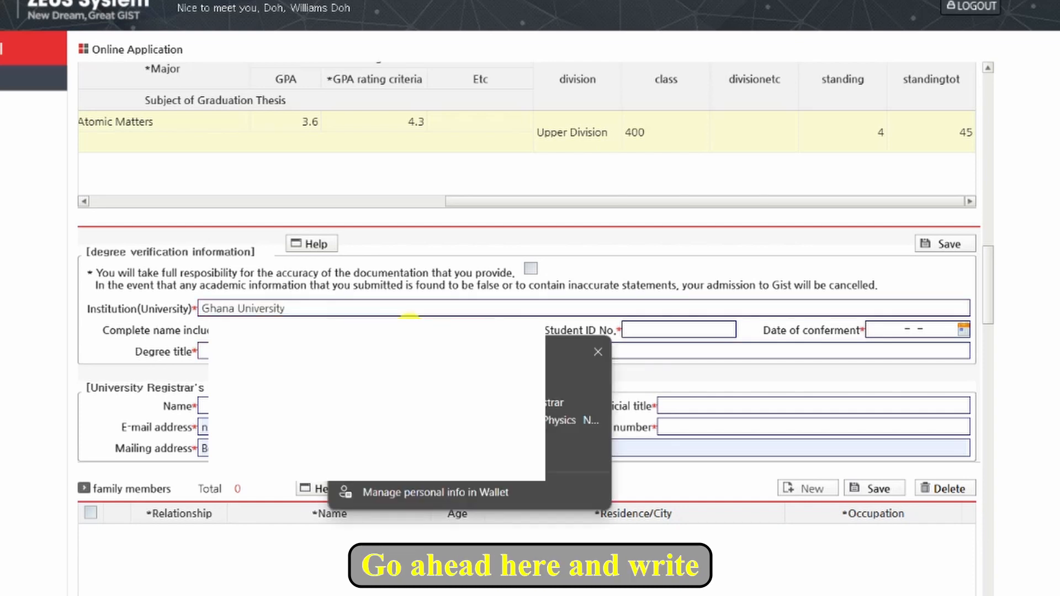
{"action": "left_click", "coordinate": [409, 329]}
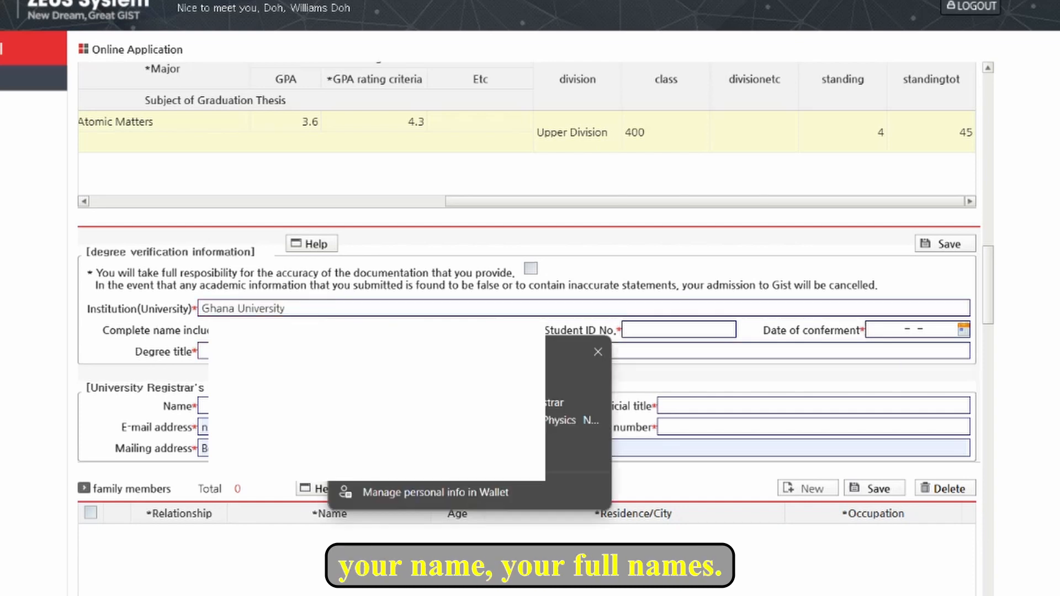
{"action": "left_click", "coordinate": [409, 409]}
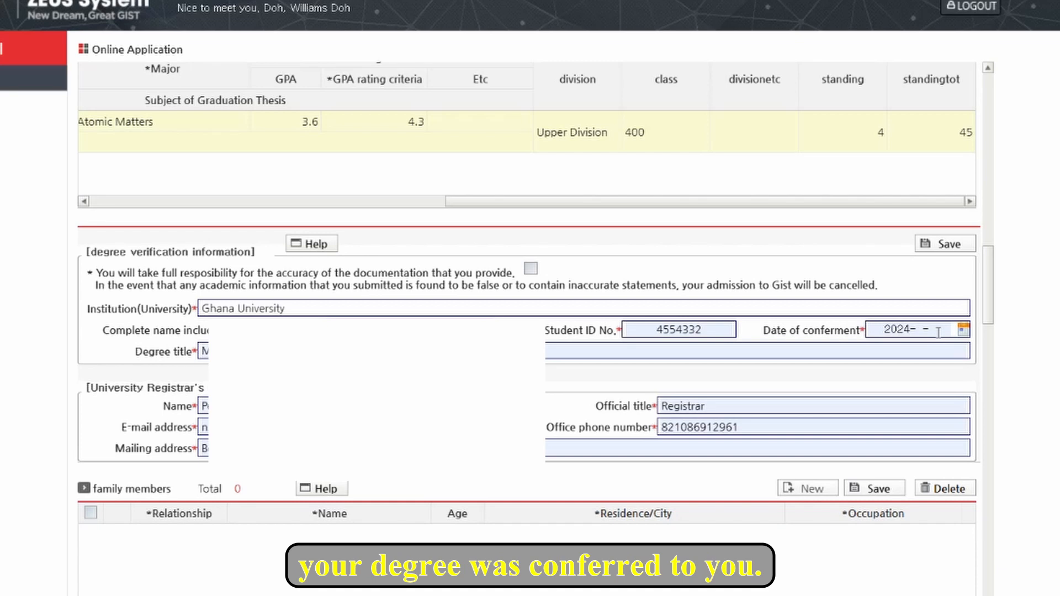
{"action": "left_click", "coordinate": [963, 330]}
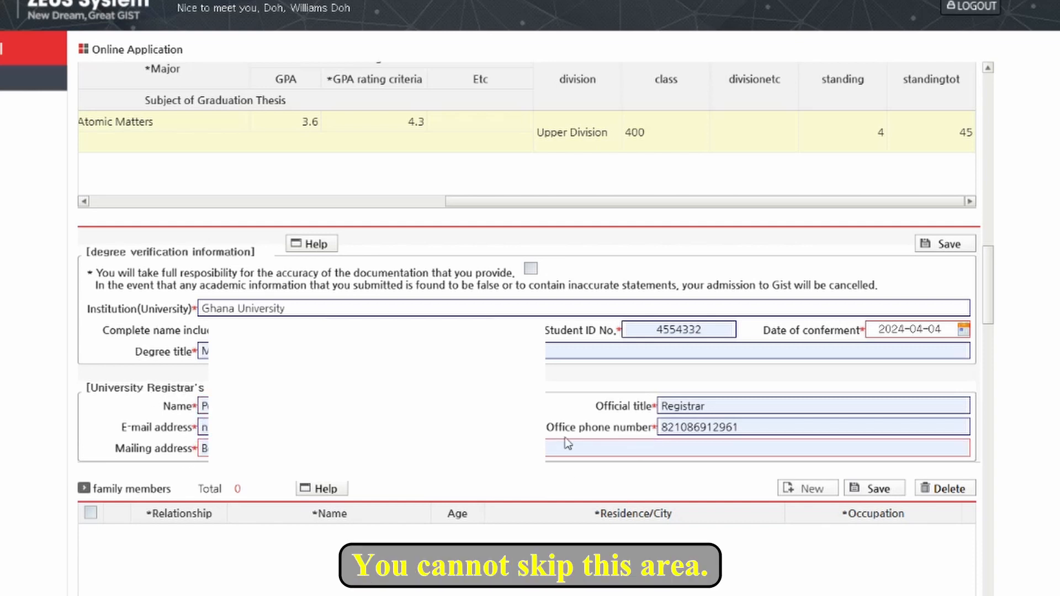
{"action": "left_click", "coordinate": [875, 489]}
Add a Father family row with his name, age 65, residence Acra, occupation Farmer
{"action": "scroll", "coordinate": [878, 497], "scroll_direction": "down", "scroll_amount": 4}
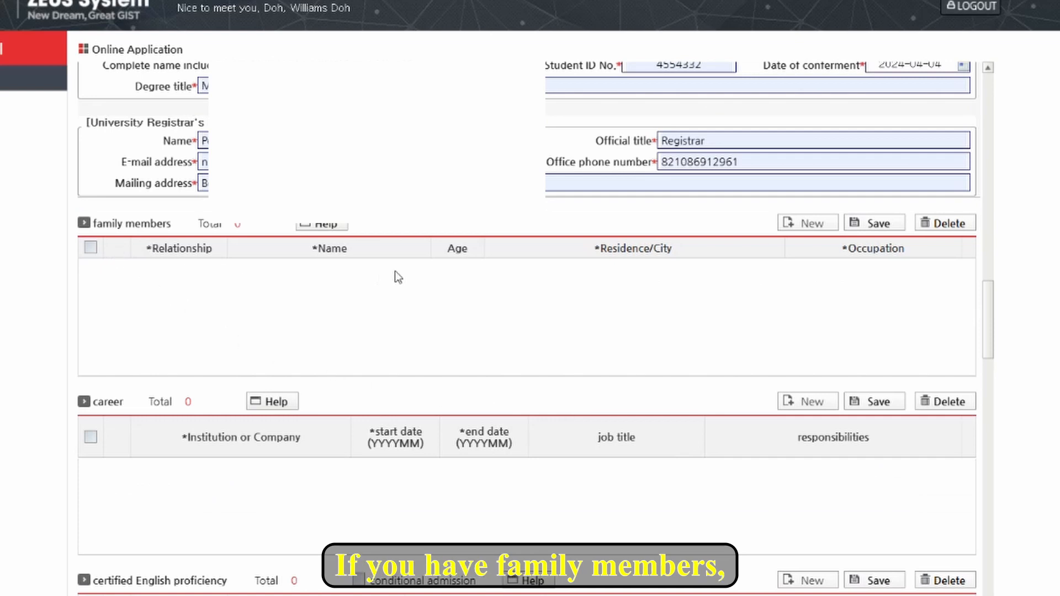
{"action": "left_click", "coordinate": [822, 226]}
{"action": "left_click", "coordinate": [215, 270]}
{"action": "left_click", "coordinate": [171, 378]}
{"action": "left_click", "coordinate": [318, 269]}
{"action": "type", "text": "JohnDoh"}
{"action": "key", "text": "Return"}
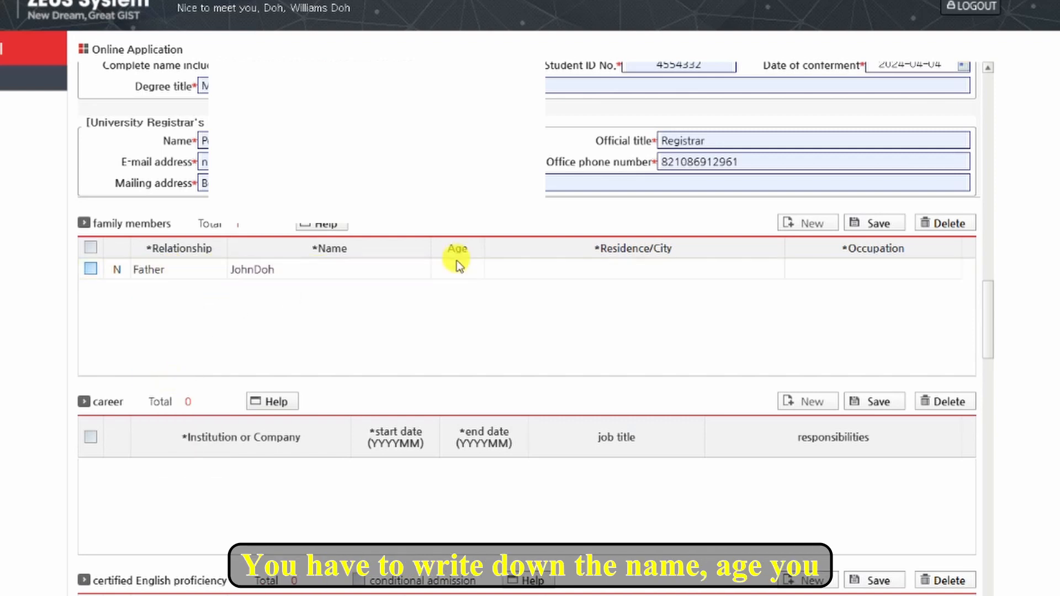
{"action": "left_click", "coordinate": [457, 268]}
{"action": "type", "text": "65"}
{"action": "left_click", "coordinate": [684, 264]}
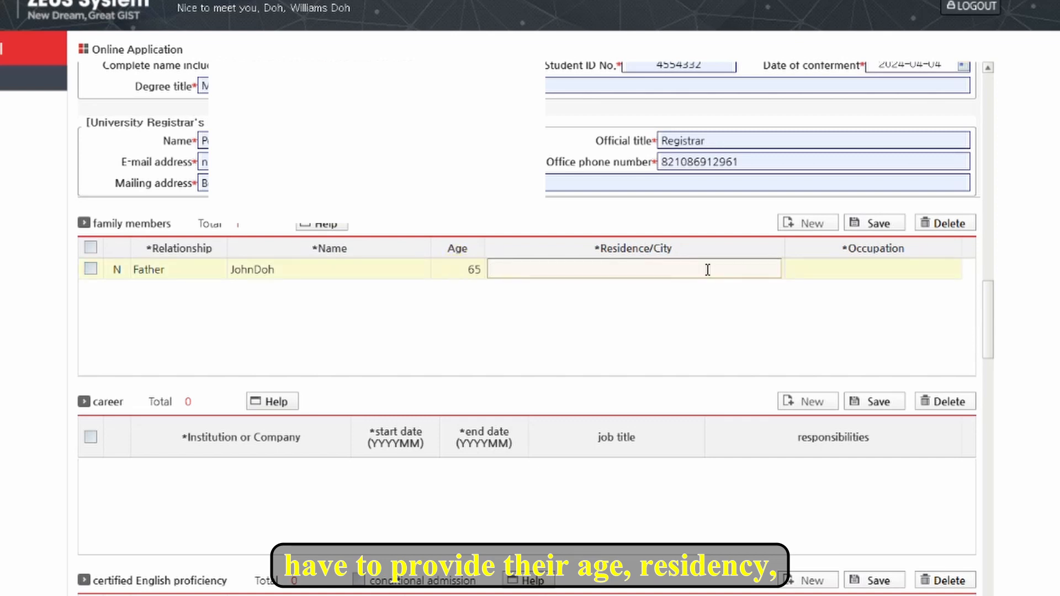
{"action": "type", "text": "Acra"}
{"action": "left_click", "coordinate": [896, 269]}
{"action": "type", "text": "Farmer"}
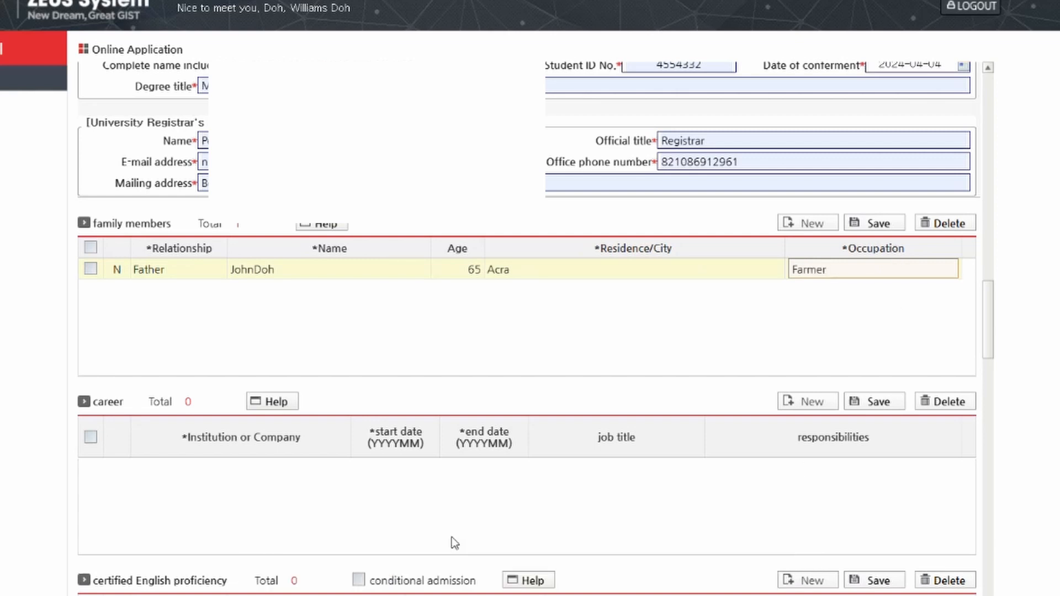
Add a Mother row, then delete it and confirm the removal
{"action": "left_click", "coordinate": [801, 224]}
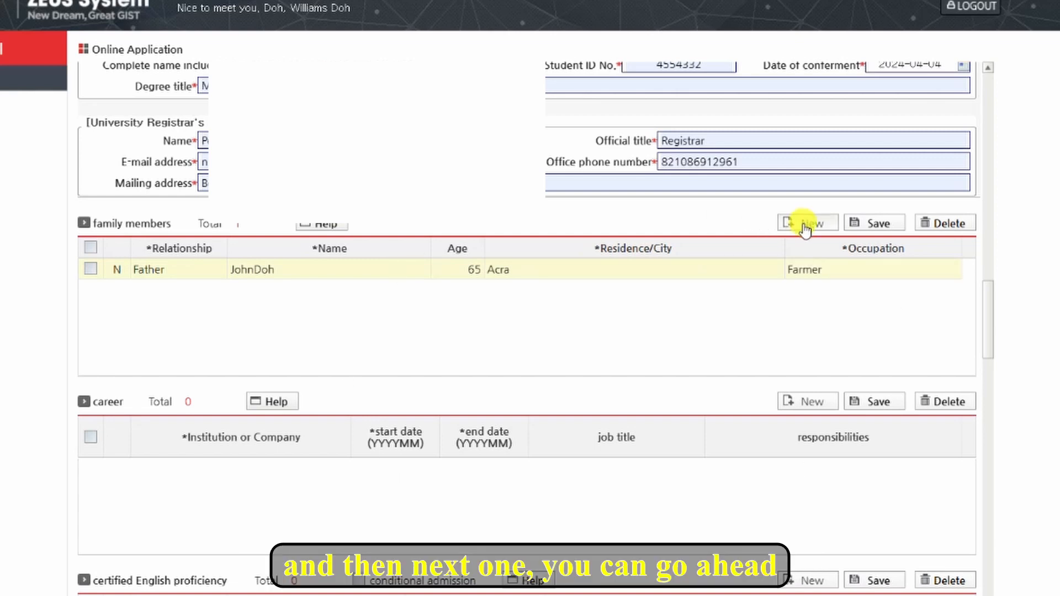
{"action": "left_click", "coordinate": [184, 293]}
{"action": "left_click", "coordinate": [213, 290]}
{"action": "left_click", "coordinate": [182, 416]}
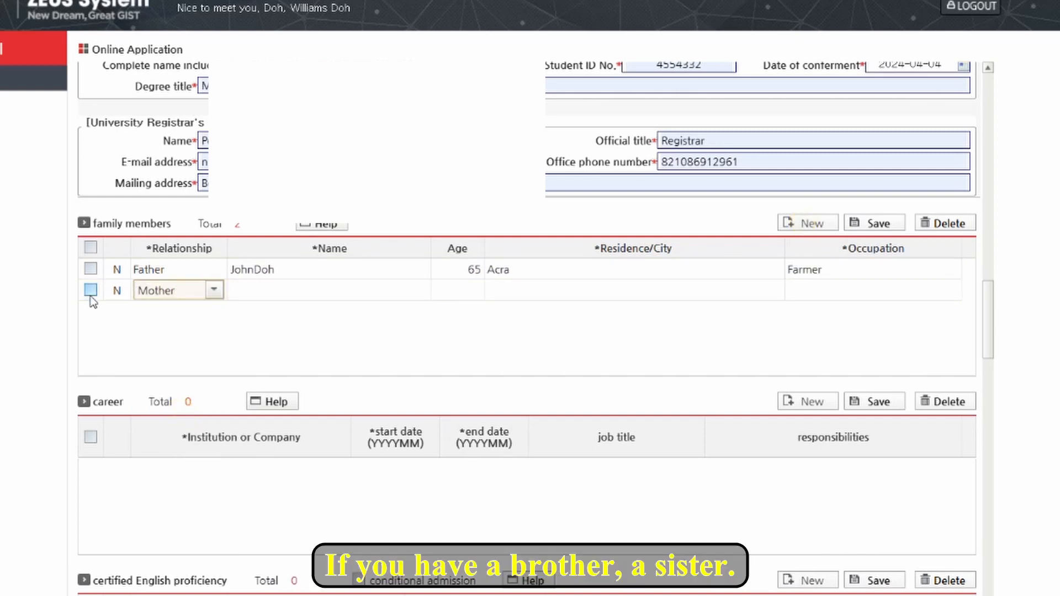
{"action": "left_click", "coordinate": [212, 290]}
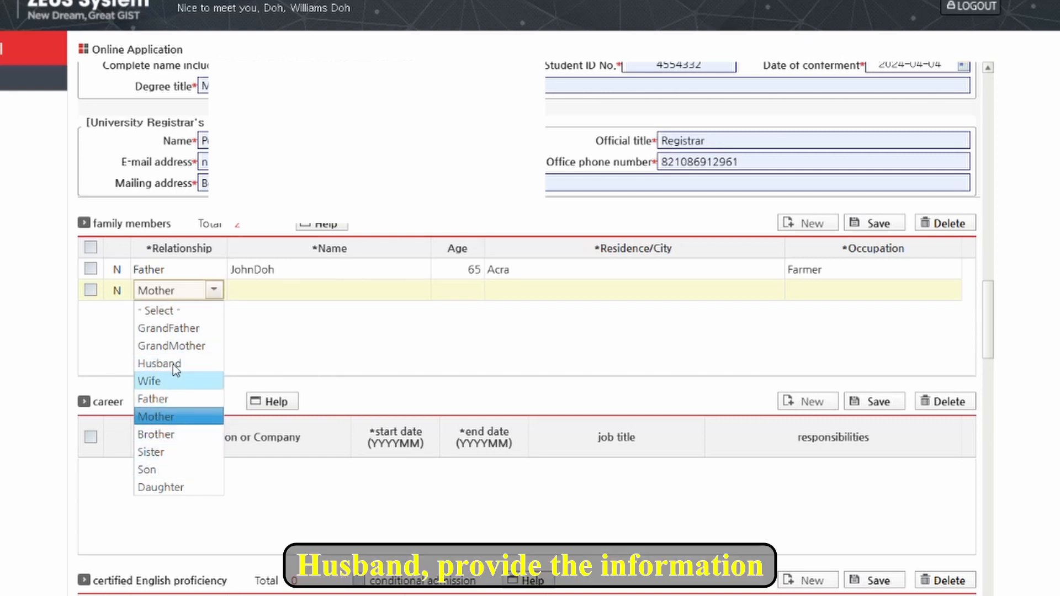
{"action": "left_click", "coordinate": [89, 291]}
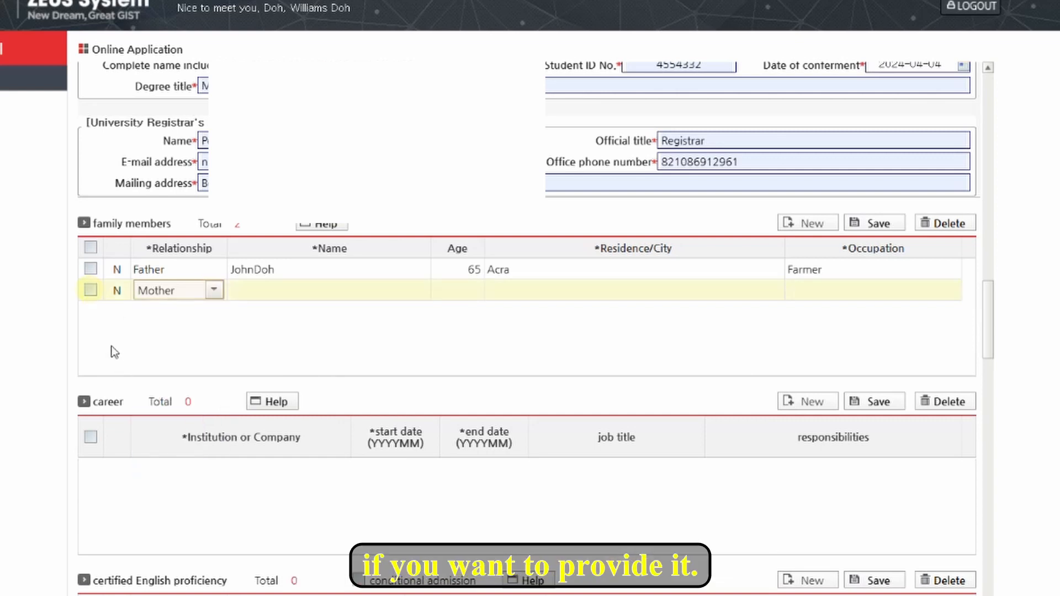
{"action": "left_click", "coordinate": [91, 291]}
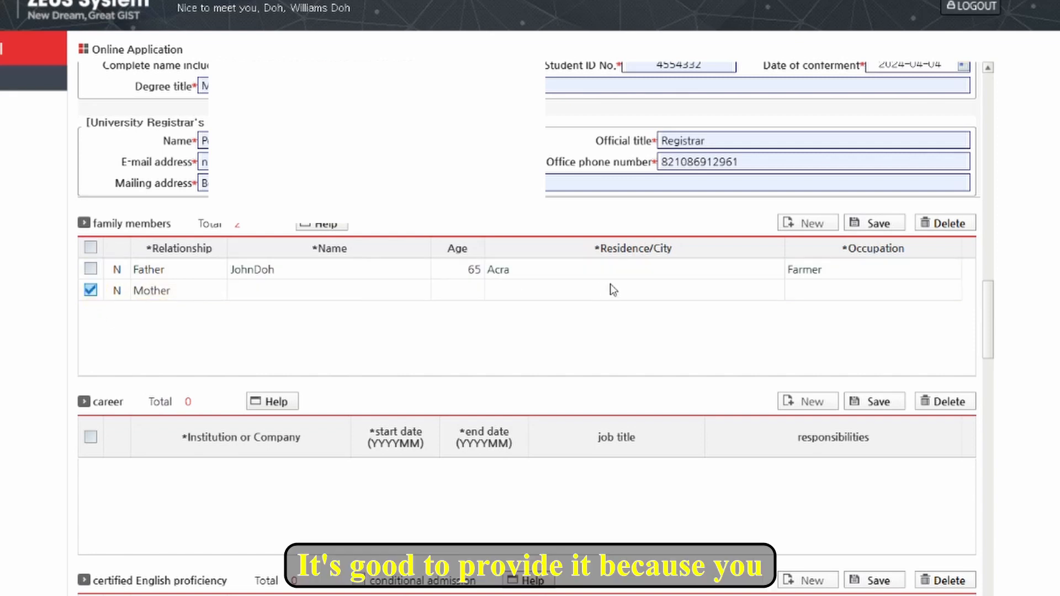
{"action": "left_click", "coordinate": [947, 223]}
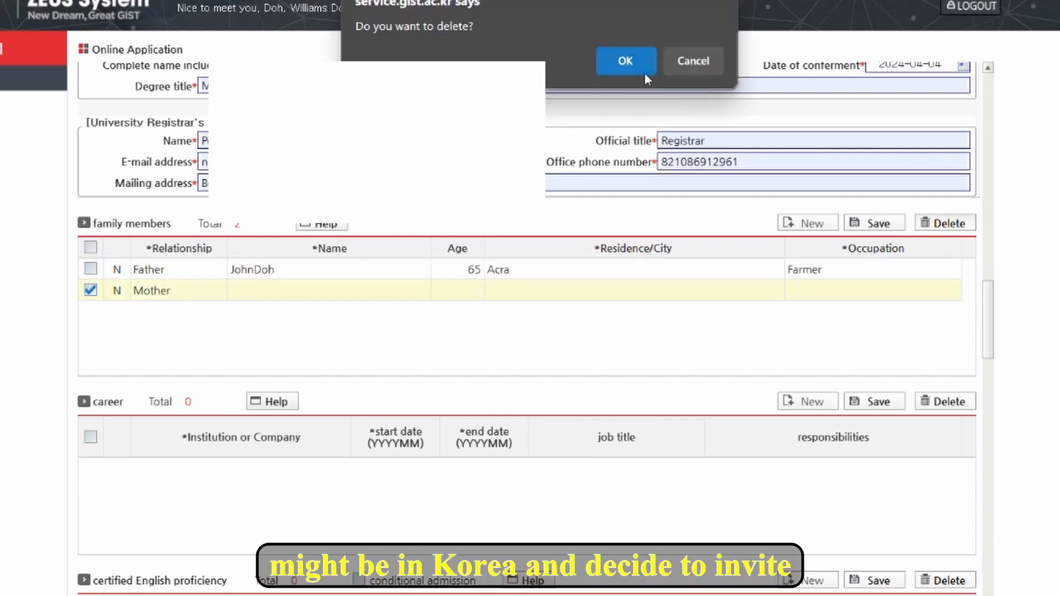
{"action": "left_click", "coordinate": [640, 69]}
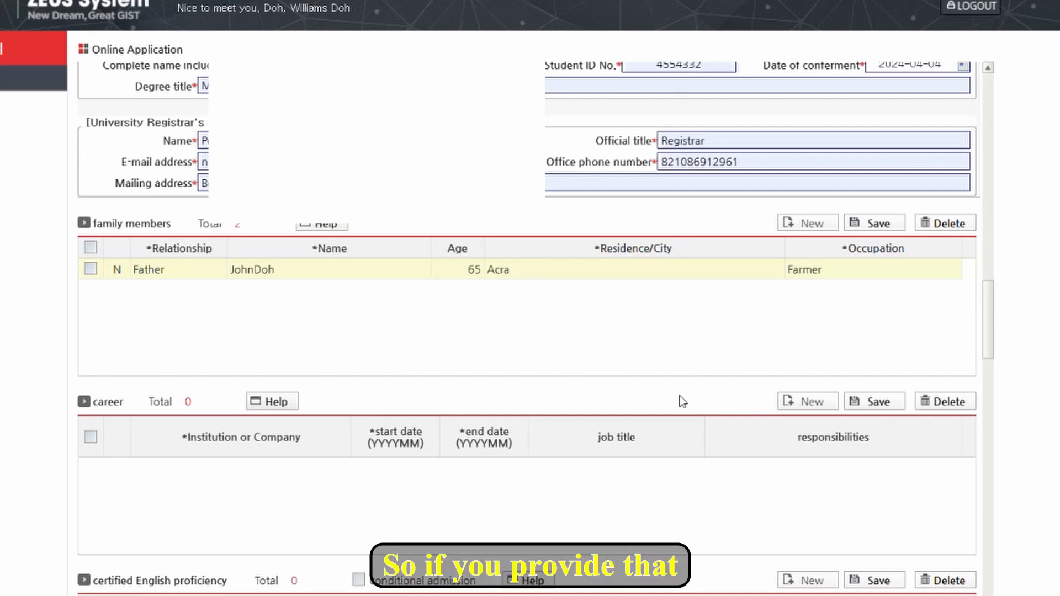
Add a new career row with Apple as the institution or company
{"action": "scroll", "coordinate": [660, 396], "scroll_direction": "down", "scroll_amount": 2}
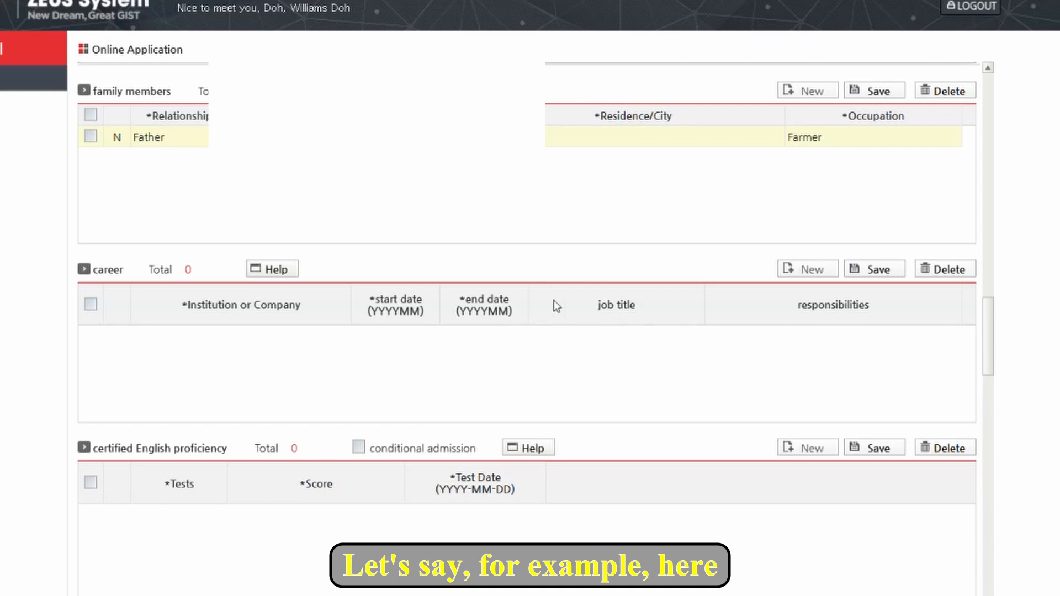
{"action": "left_click", "coordinate": [806, 270]}
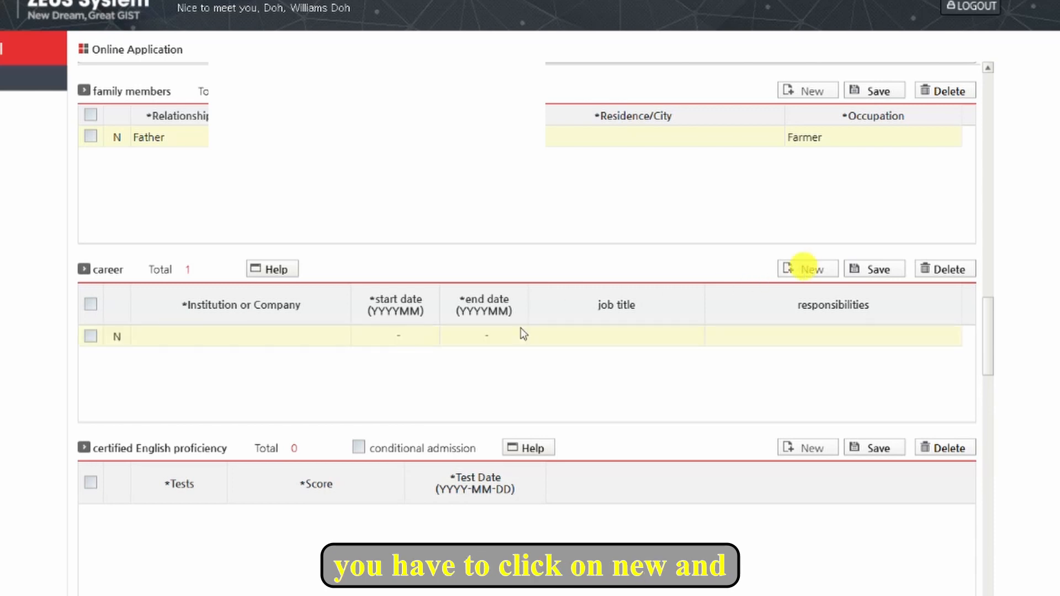
{"action": "left_click", "coordinate": [168, 339]}
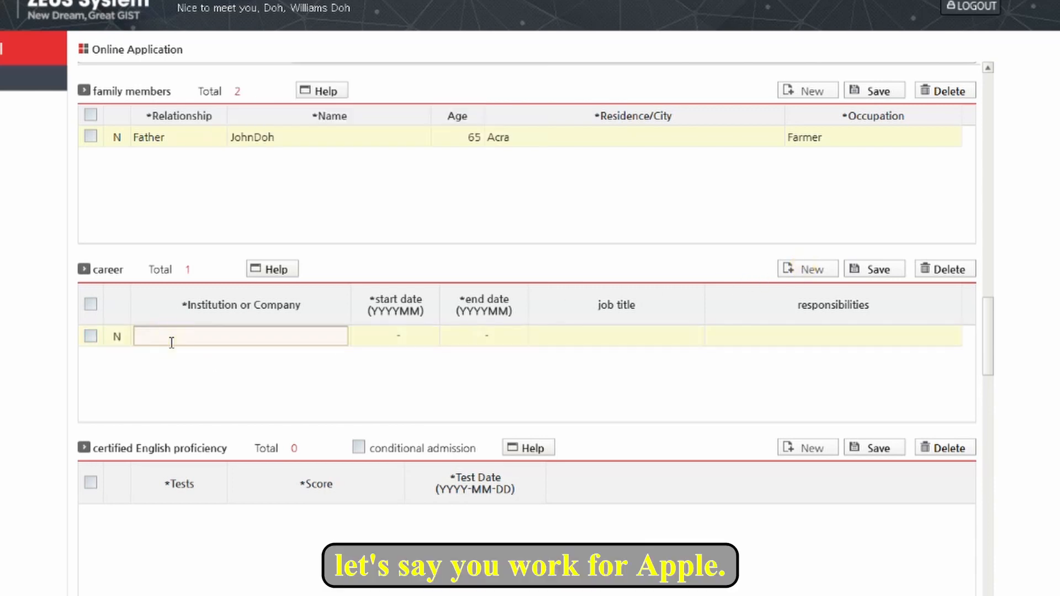
{"action": "type", "text": "Apple"}
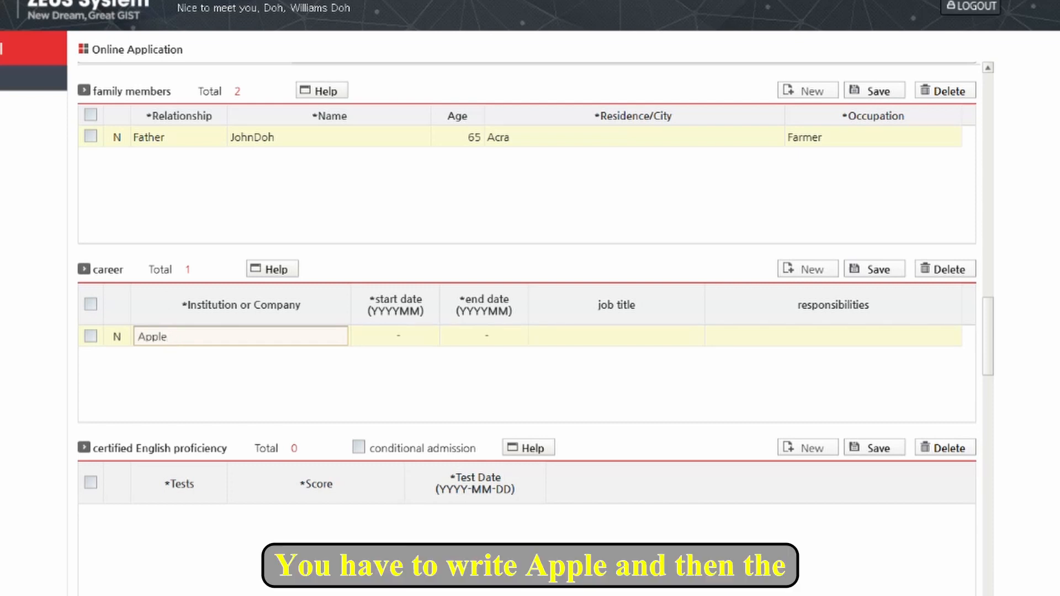
{"action": "left_click", "coordinate": [393, 338]}
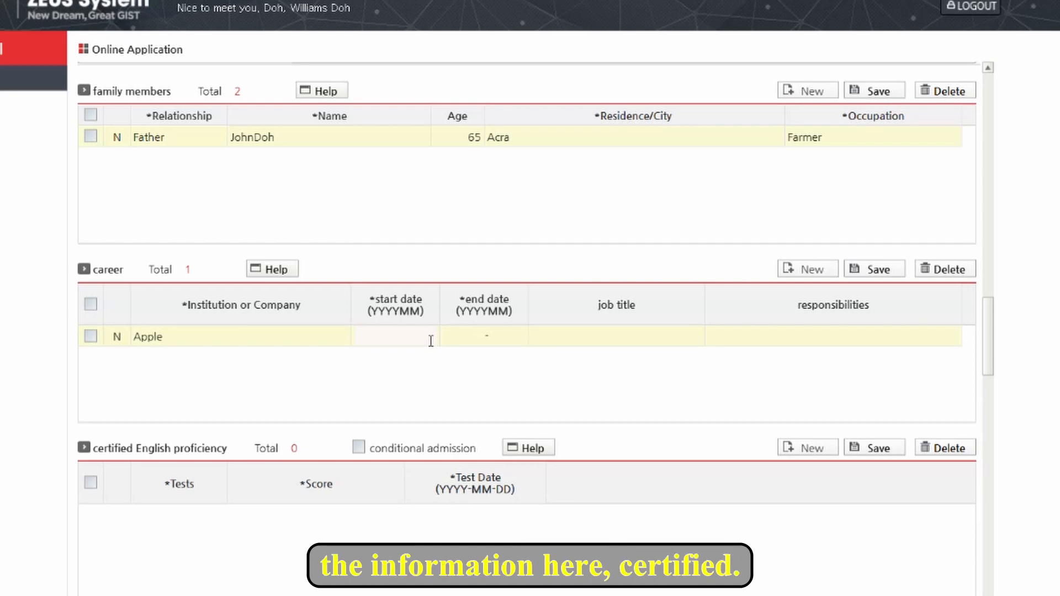
Untick conditional admission and add a TOEIC row to the English proficiency table
{"action": "scroll", "coordinate": [430, 341], "scroll_direction": "down", "scroll_amount": 5}
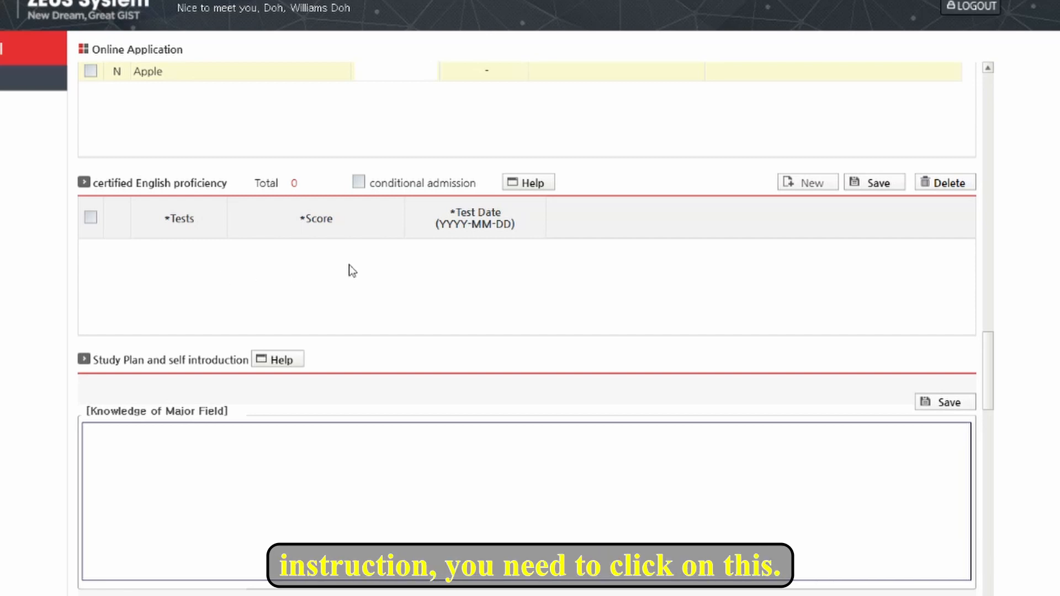
{"action": "left_click", "coordinate": [358, 183]}
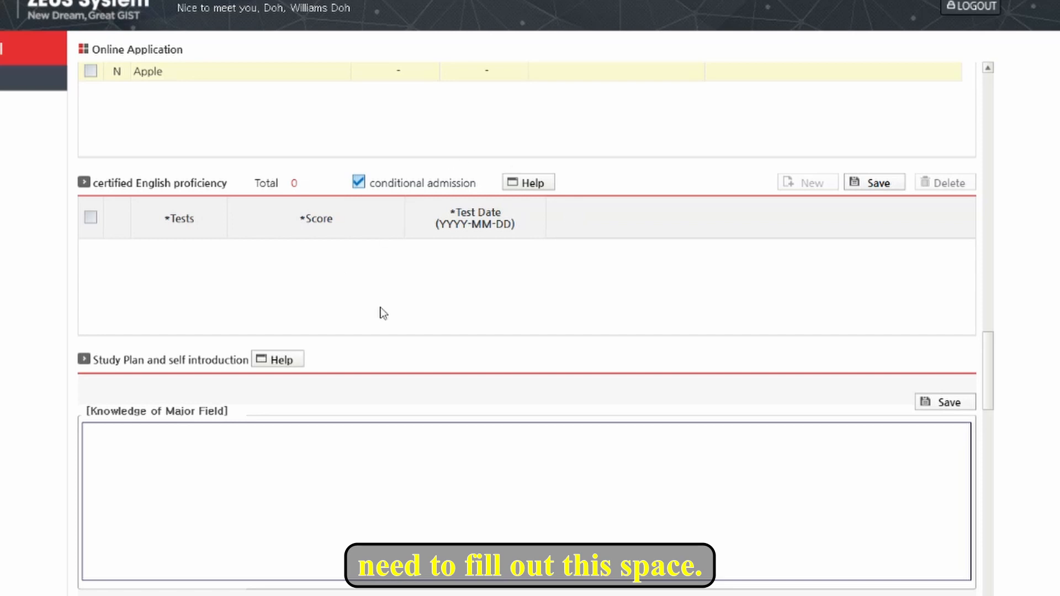
{"action": "left_click", "coordinate": [362, 183]}
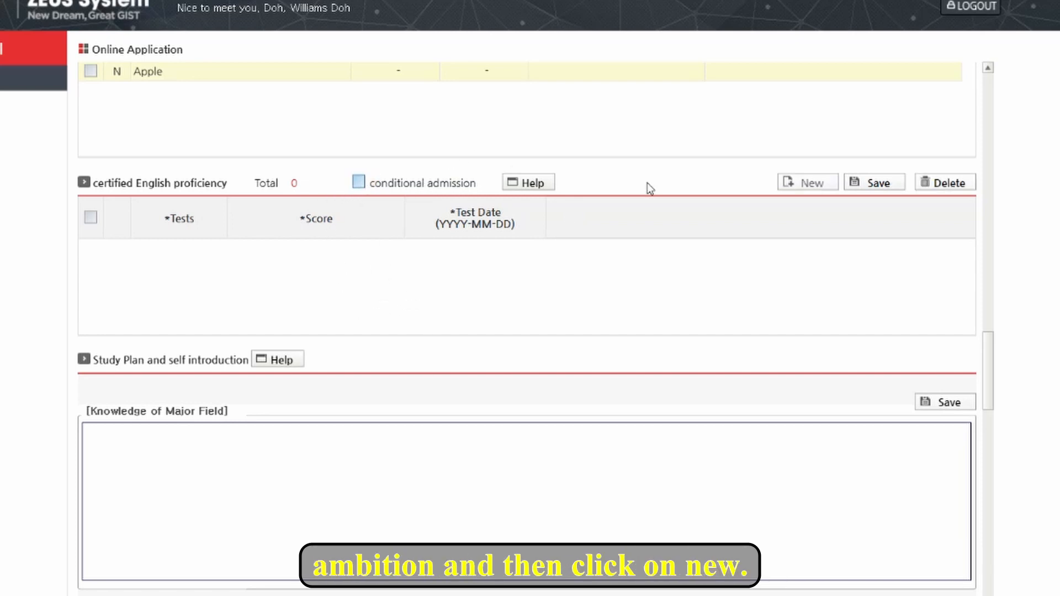
{"action": "left_click", "coordinate": [807, 187]}
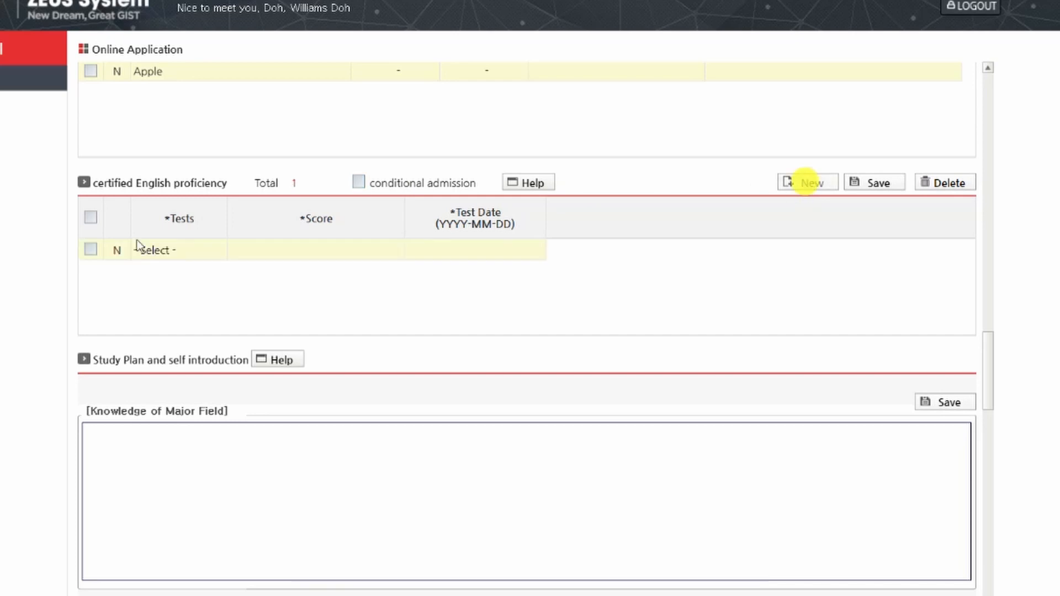
{"action": "left_click", "coordinate": [196, 245]}
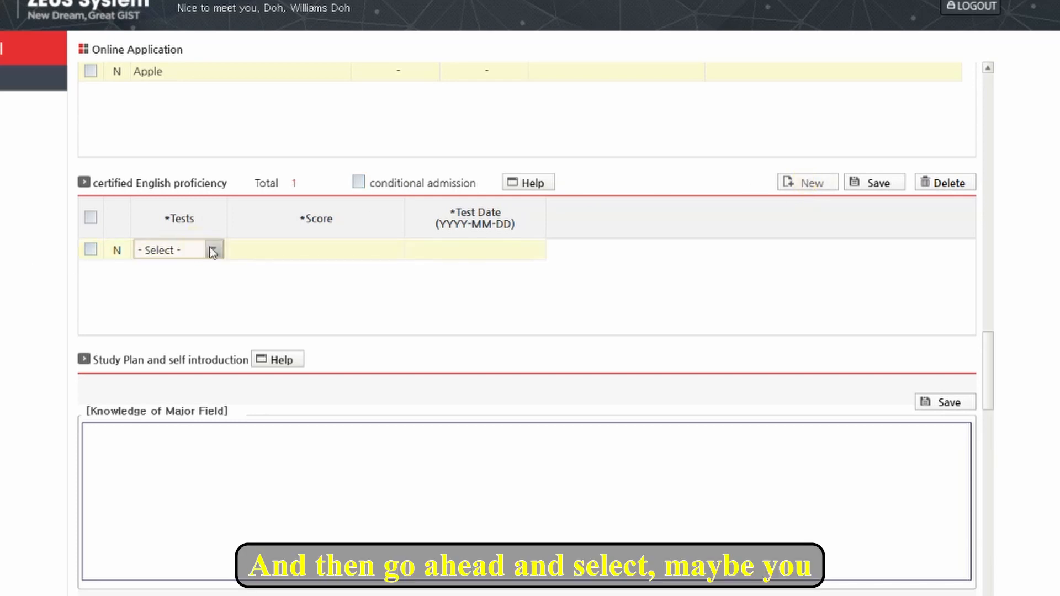
{"action": "left_click", "coordinate": [213, 251]}
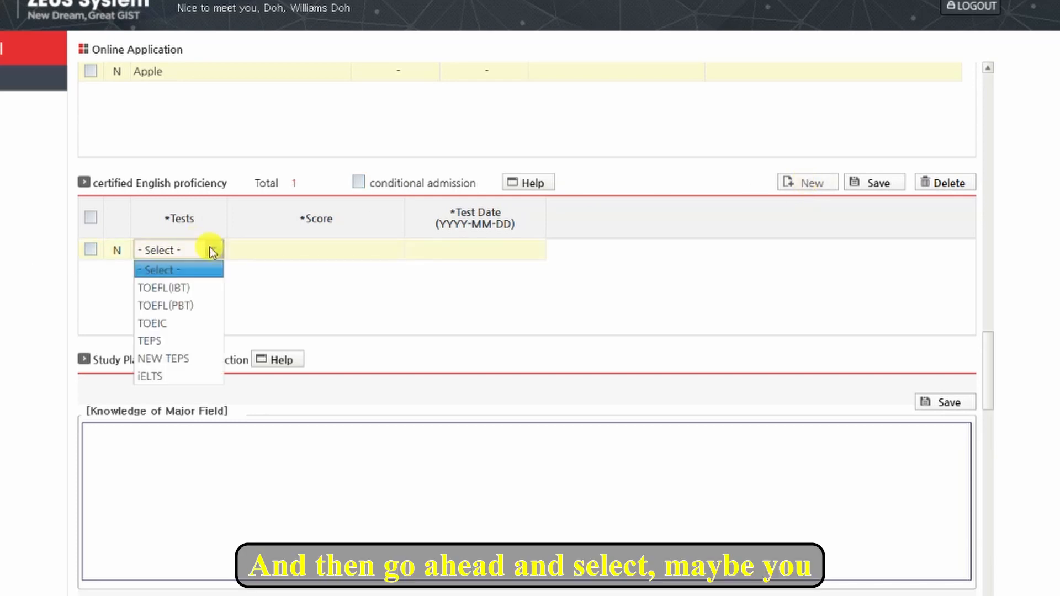
{"action": "left_click", "coordinate": [180, 322]}
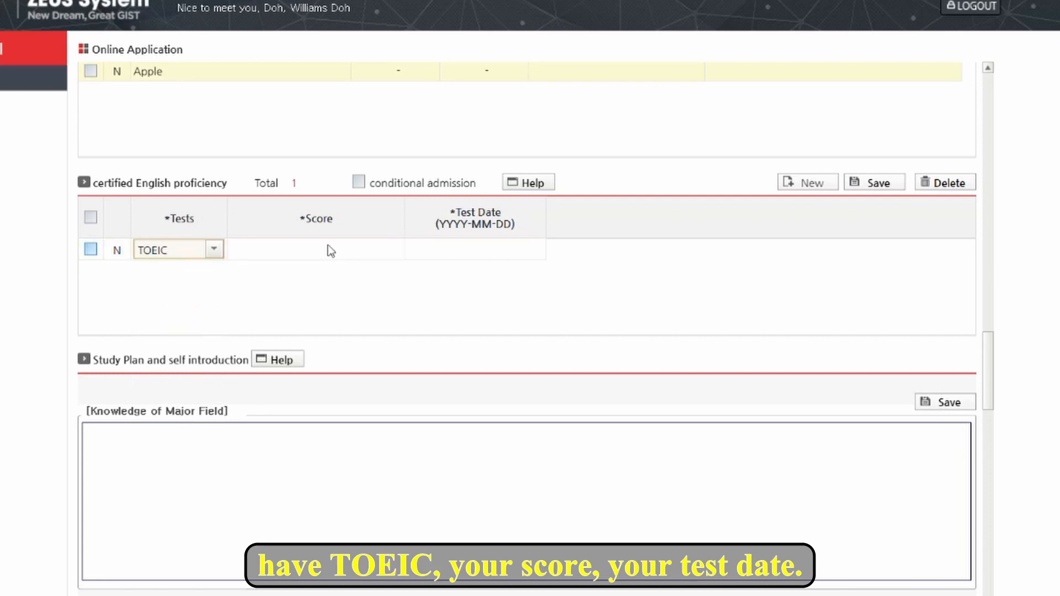
Delete the TOEIC row, leaving zero test scores, and tick conditional admission again
{"action": "left_click", "coordinate": [464, 247]}
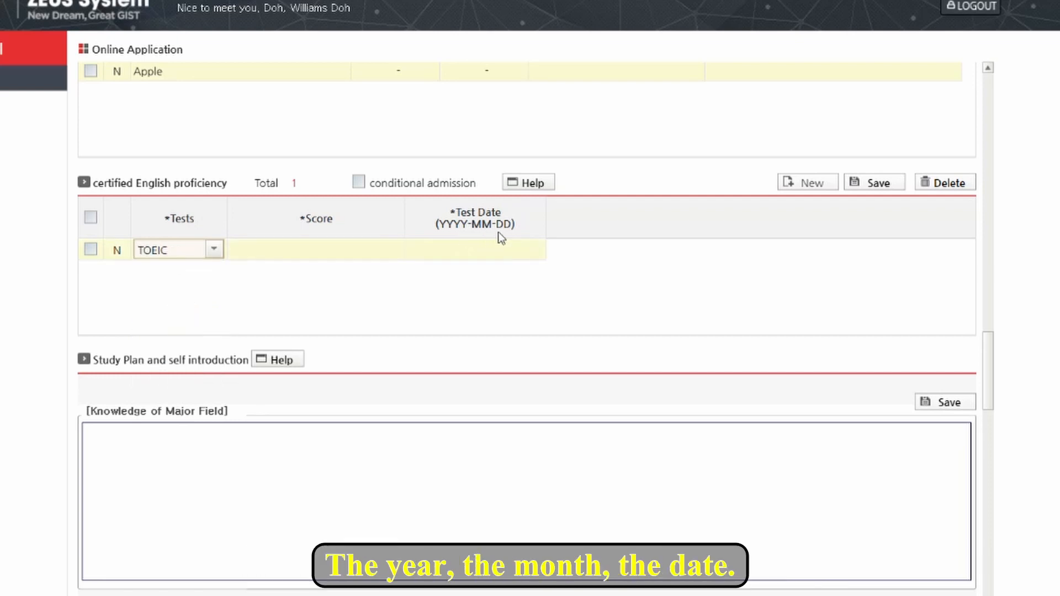
{"action": "left_click", "coordinate": [90, 249]}
{"action": "left_click", "coordinate": [943, 183]}
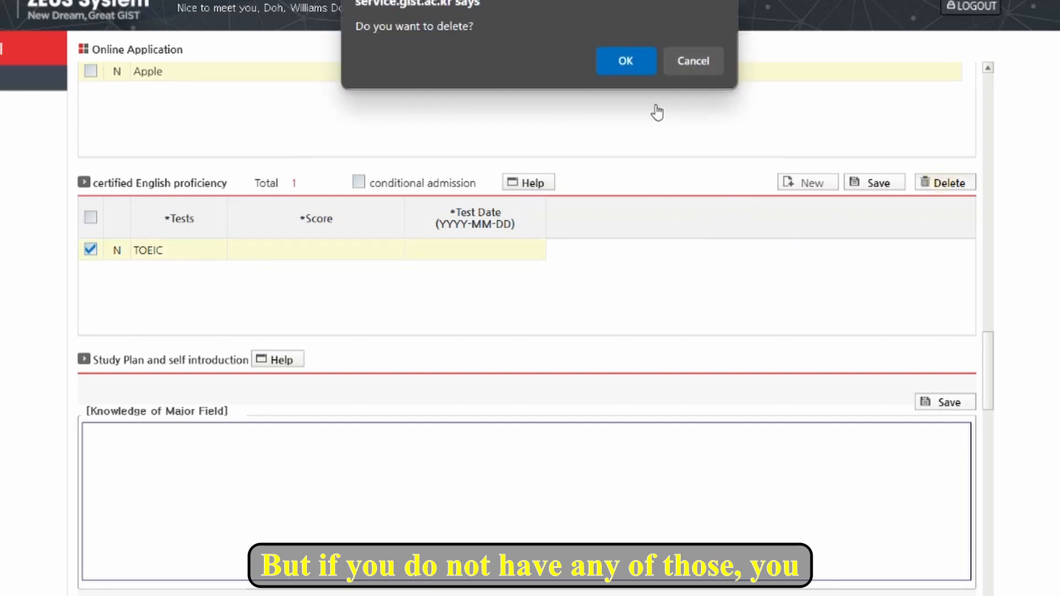
{"action": "left_click", "coordinate": [626, 61]}
{"action": "left_click", "coordinate": [358, 183]}
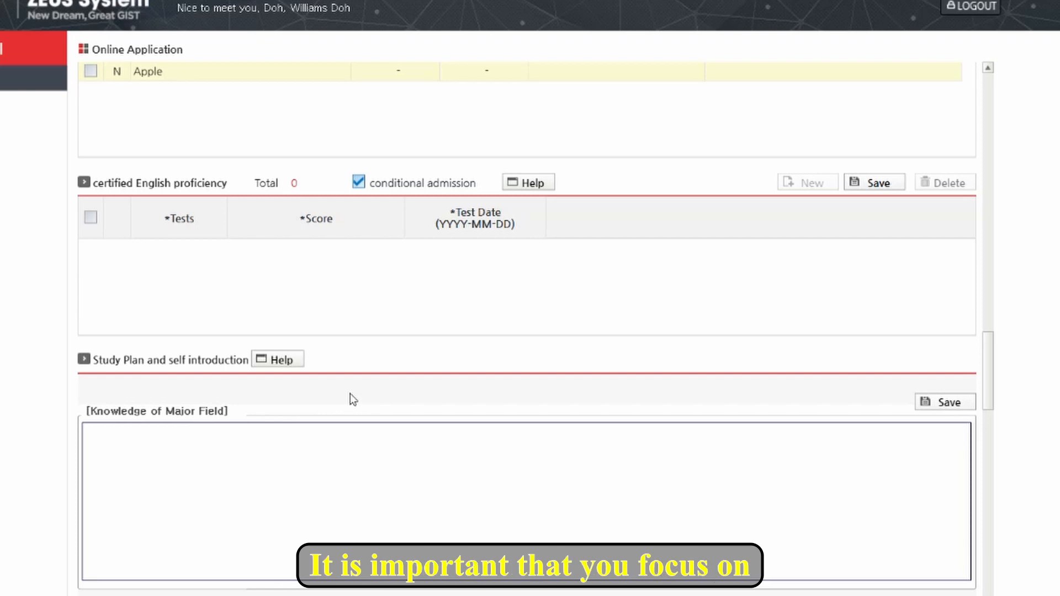
Scroll to Study Plan and self introduction and place the cursor in the Reason for Study in Korea box
{"action": "scroll", "coordinate": [350, 397], "scroll_direction": "down", "scroll_amount": 2}
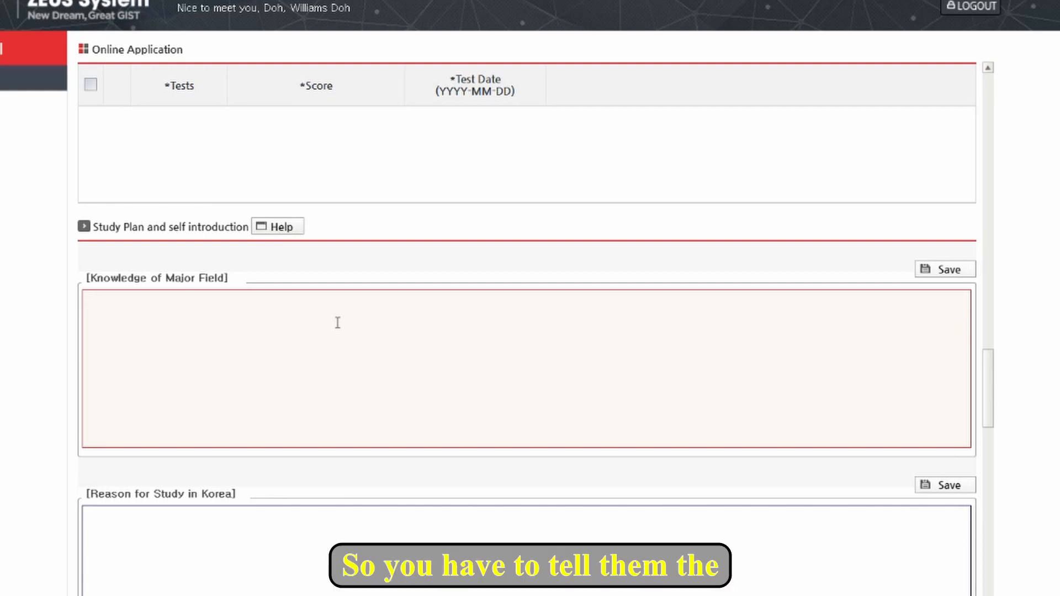
{"action": "scroll", "coordinate": [337, 323], "scroll_direction": "down", "scroll_amount": 2}
{"action": "left_click", "coordinate": [166, 406]}
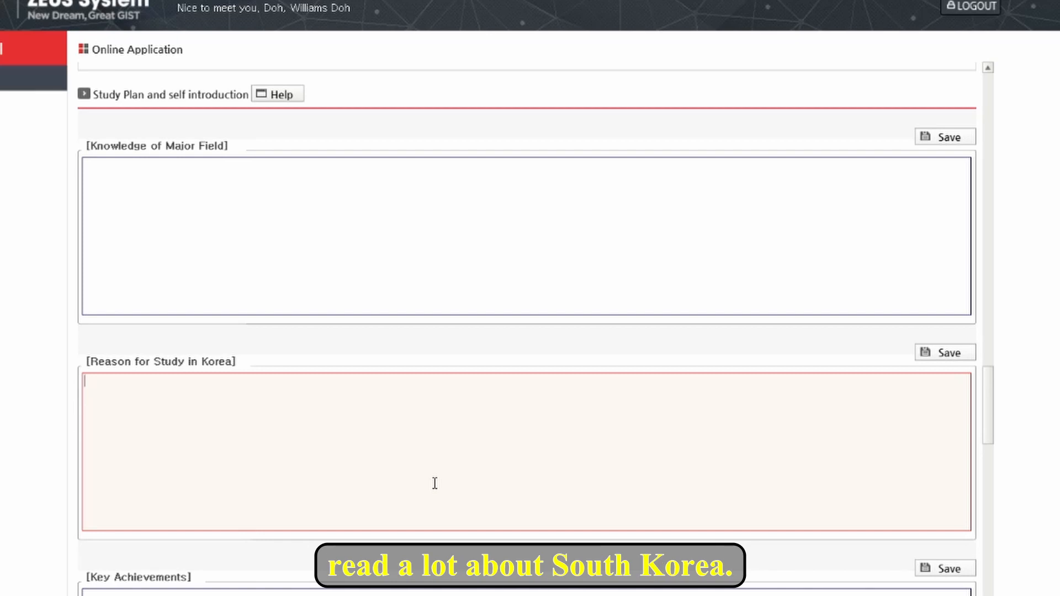
Move from the Key Achievements box down to the Goal of Study & Study Plan box
{"action": "scroll", "coordinate": [435, 483], "scroll_direction": "down", "scroll_amount": 2}
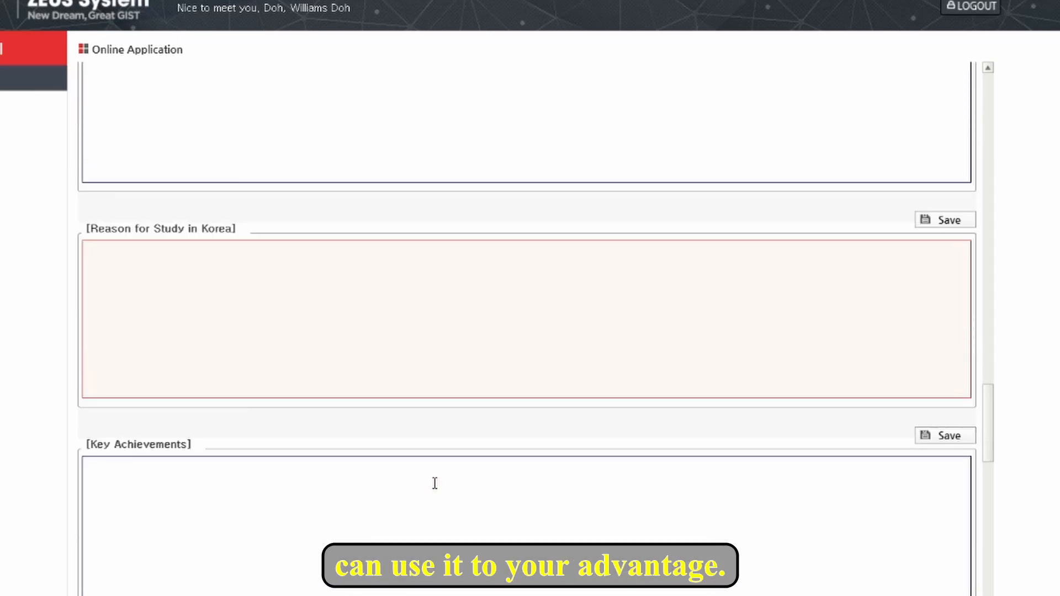
{"action": "scroll", "coordinate": [435, 483], "scroll_direction": "down", "scroll_amount": 2}
{"action": "left_click", "coordinate": [446, 389]}
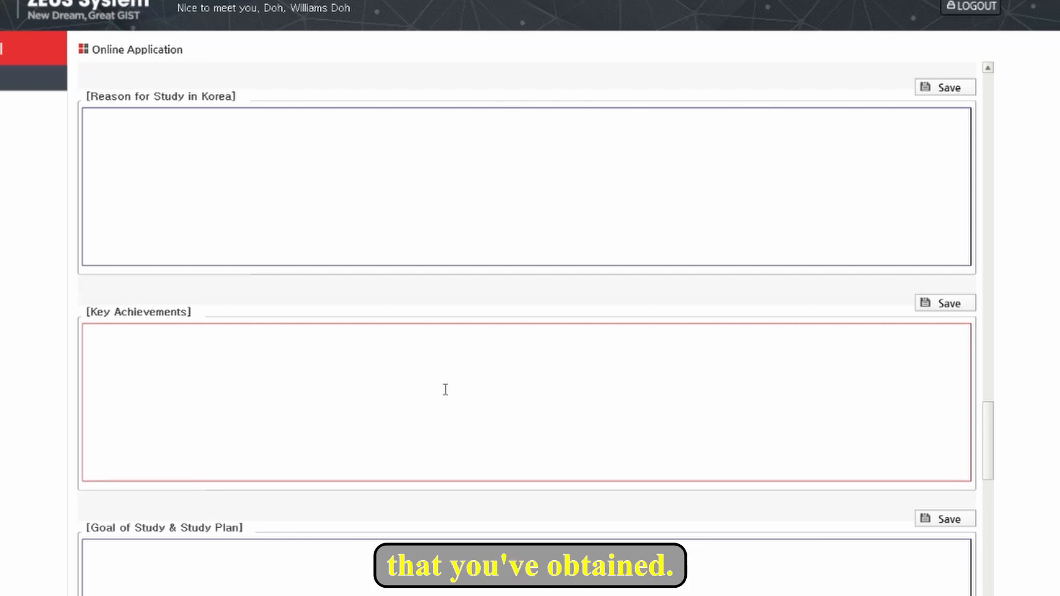
{"action": "scroll", "coordinate": [445, 389], "scroll_direction": "down", "scroll_amount": 5}
{"action": "left_click", "coordinate": [426, 345]}
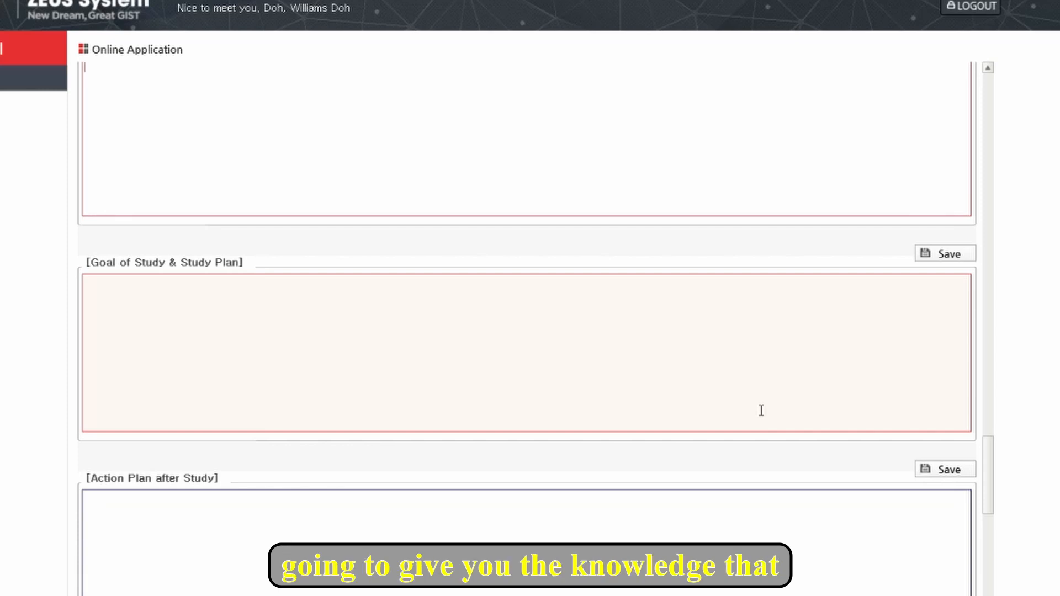
Scroll past Action Plan after Study and Self Introduction to the Document Submission uploads
{"action": "scroll", "coordinate": [761, 410], "scroll_direction": "down", "scroll_amount": 5}
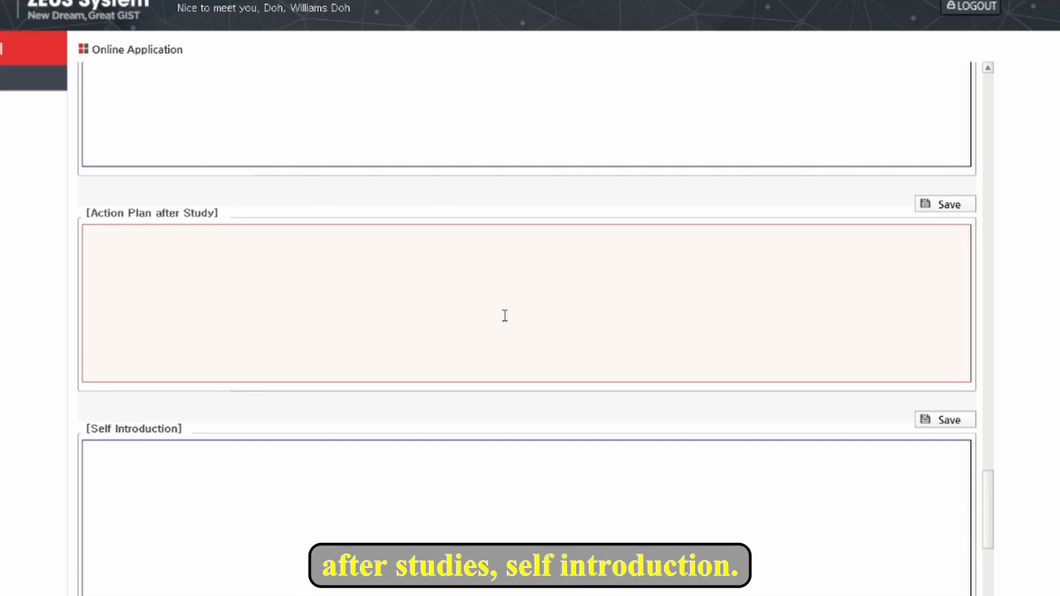
{"action": "scroll", "coordinate": [505, 315], "scroll_direction": "down", "scroll_amount": 2}
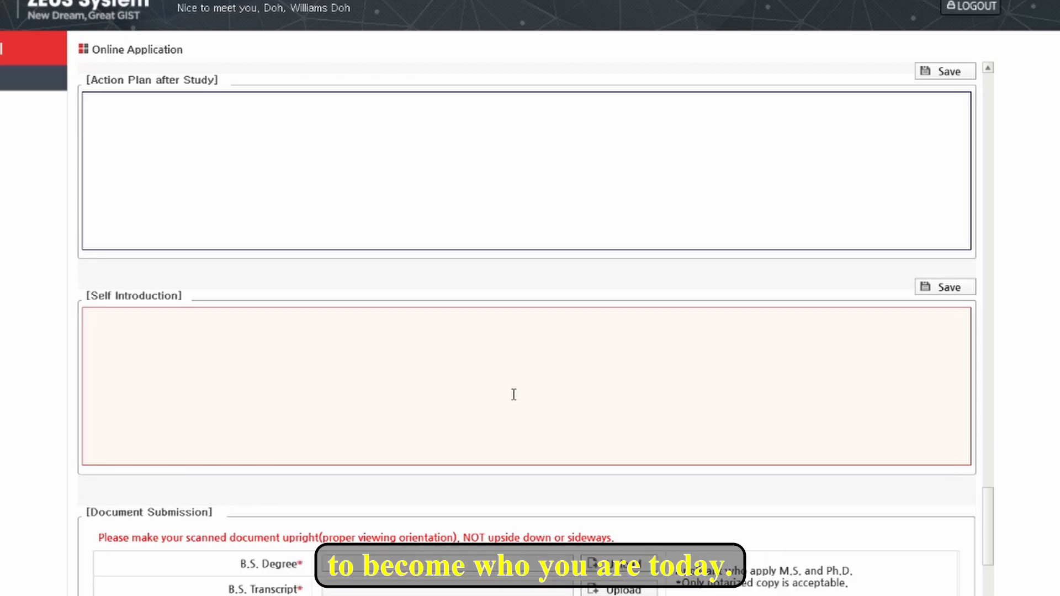
{"action": "scroll", "coordinate": [563, 394], "scroll_direction": "down", "scroll_amount": 4}
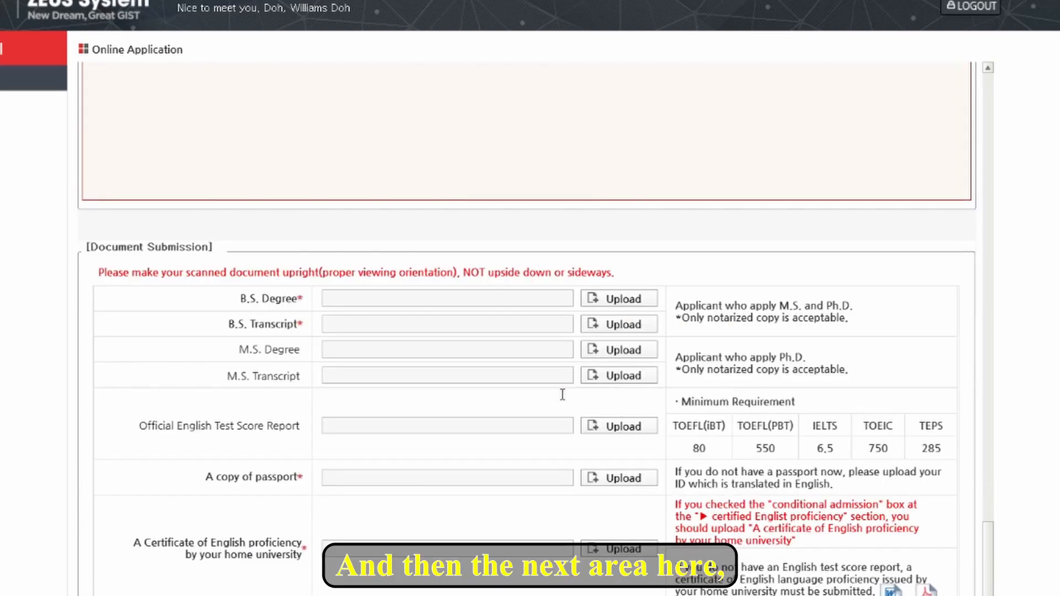
Upload BA transcript.png into the B.S. Degree field and confirm the save
{"action": "scroll", "coordinate": [610, 403], "scroll_direction": "down", "scroll_amount": 2}
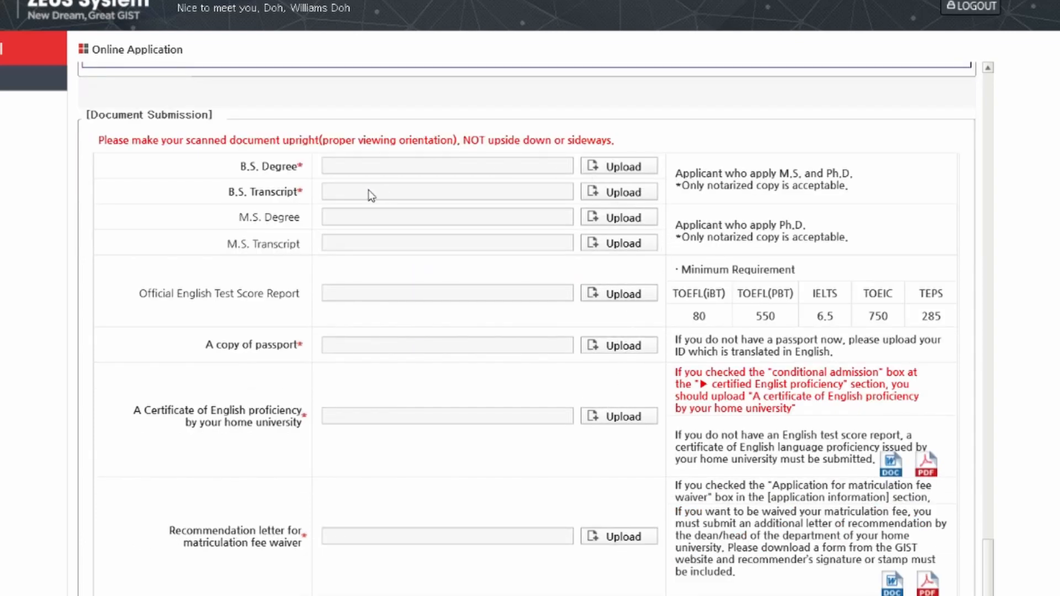
{"action": "left_click", "coordinate": [635, 165]}
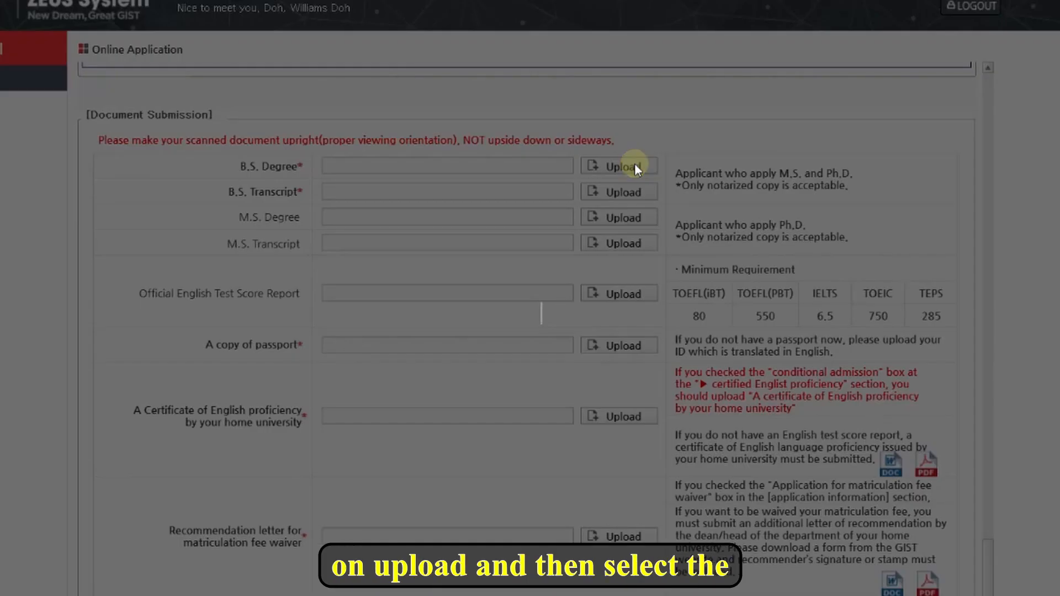
{"action": "left_click", "coordinate": [798, 223]}
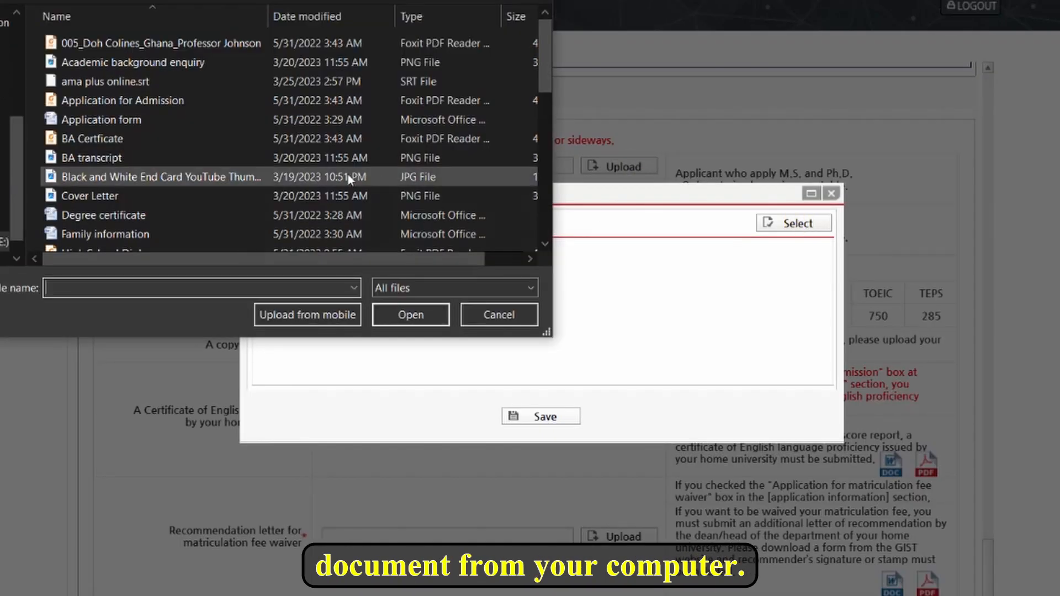
{"action": "double_click", "coordinate": [118, 164]}
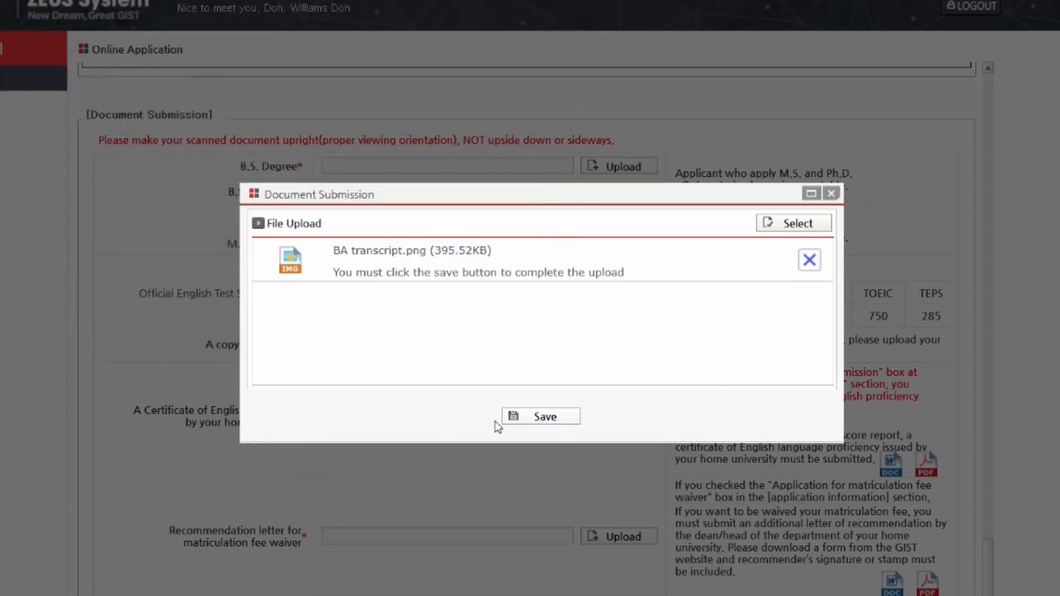
{"action": "left_click", "coordinate": [540, 424]}
{"action": "left_click", "coordinate": [617, 57]}
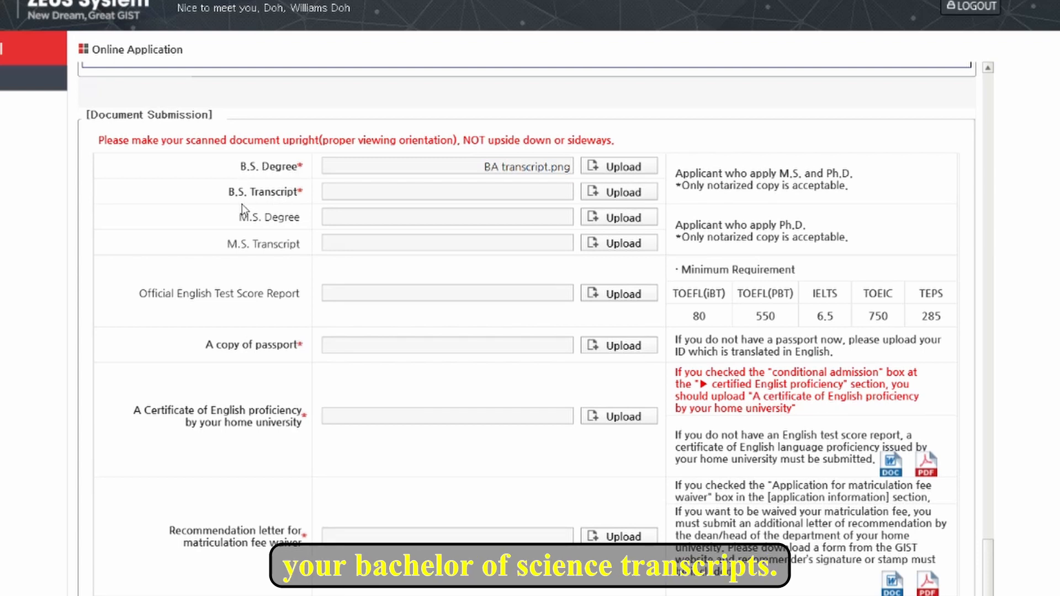
Upload BA transcript.png into the B.S. Transcript field and save it
{"action": "left_click", "coordinate": [608, 195]}
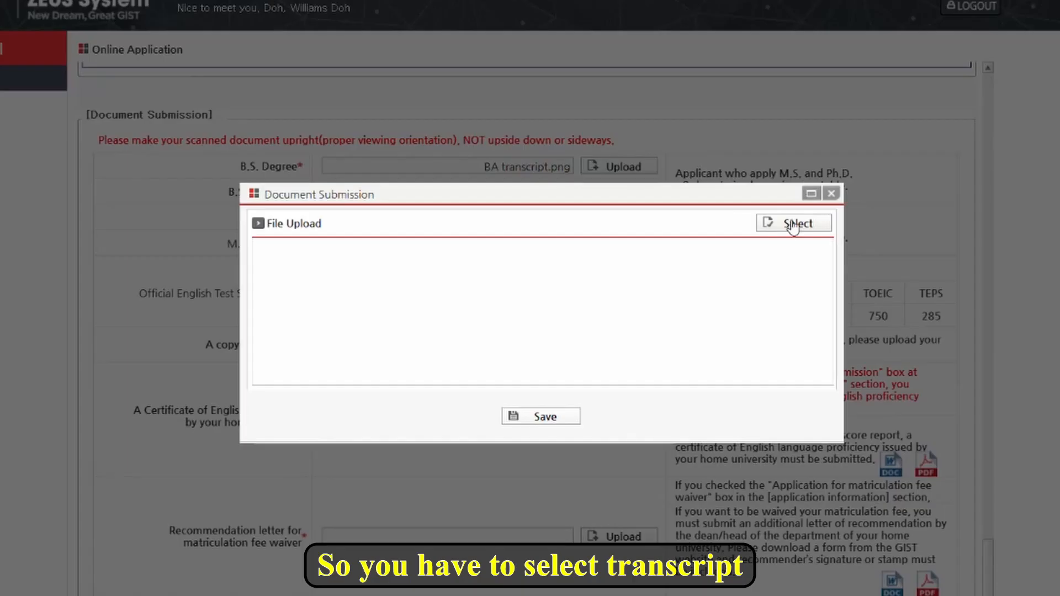
{"action": "left_click", "coordinate": [774, 226]}
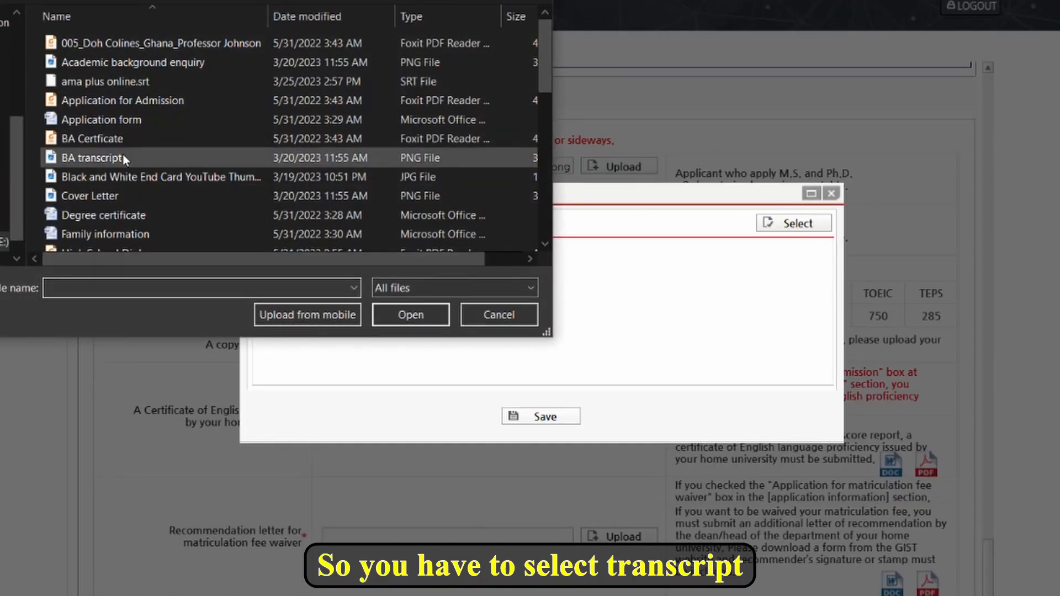
{"action": "double_click", "coordinate": [124, 154]}
{"action": "left_click", "coordinate": [546, 419]}
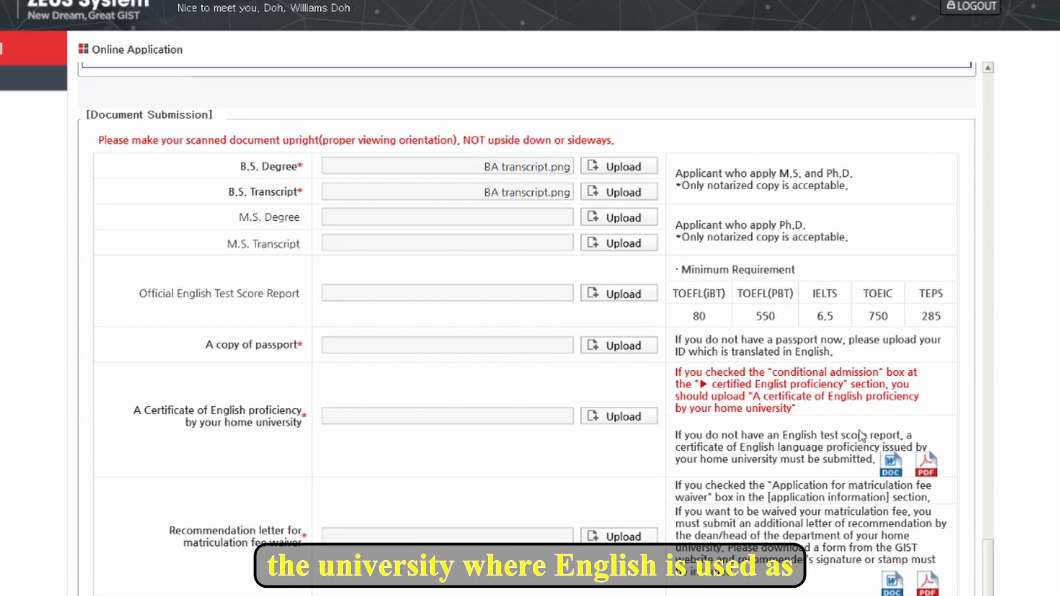
{"action": "left_click", "coordinate": [630, 422]}
{"action": "left_click", "coordinate": [801, 225]}
{"action": "double_click", "coordinate": [157, 187]}
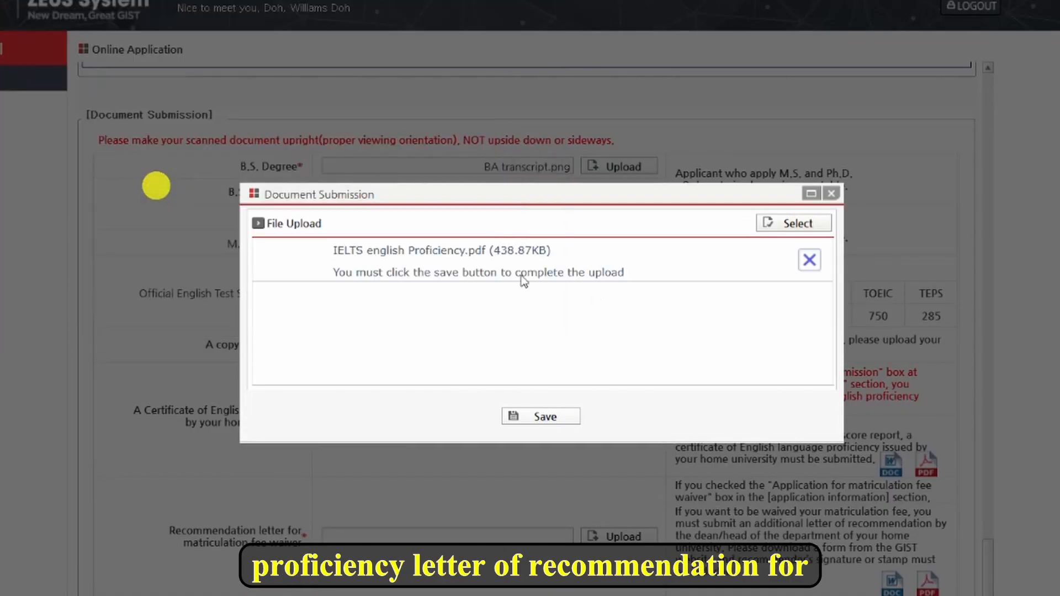
{"action": "left_click", "coordinate": [541, 416]}
{"action": "scroll", "coordinate": [280, 419], "scroll_direction": "down", "scroll_amount": 2}
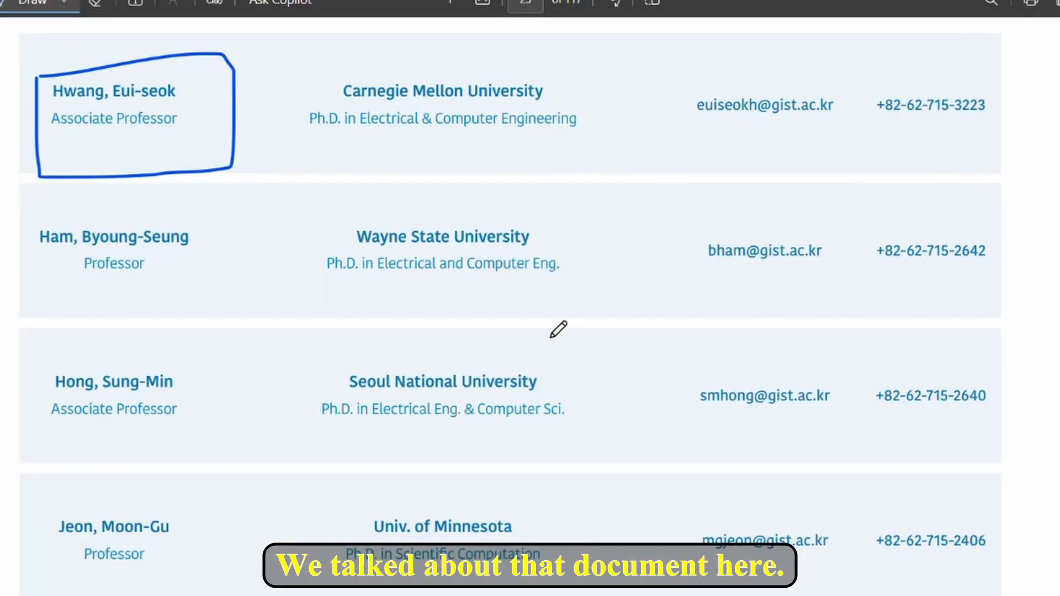
Scroll back to page 19's Matriculation Waiver form and its Recommender Information and Signature tables
{"action": "scroll", "coordinate": [558, 329], "scroll_direction": "up", "scroll_amount": 8}
{"action": "scroll", "coordinate": [558, 329], "scroll_direction": "up", "scroll_amount": 20}
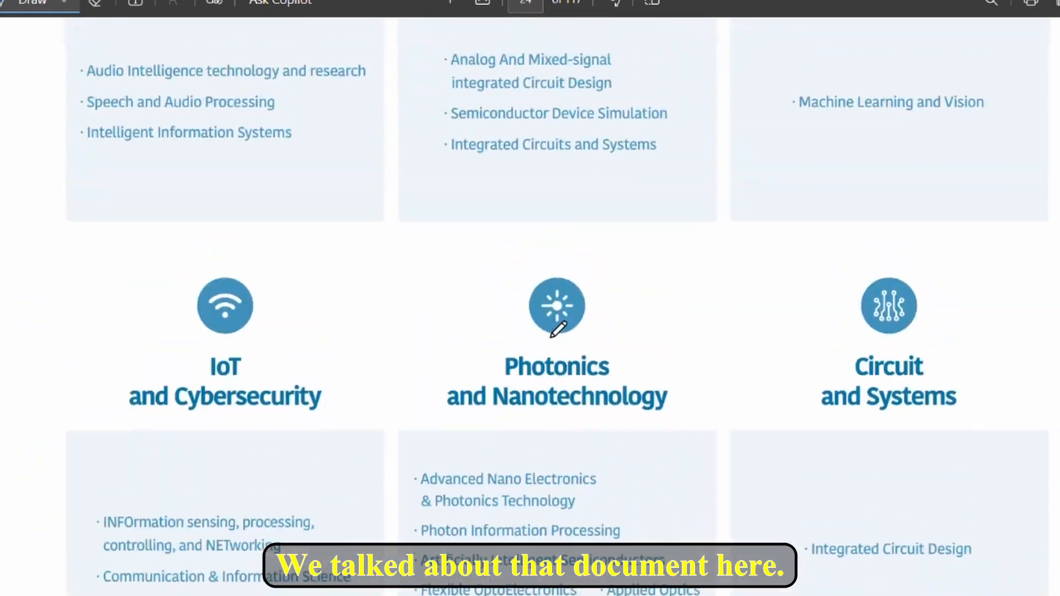
{"action": "scroll", "coordinate": [558, 329], "scroll_direction": "up", "scroll_amount": 20}
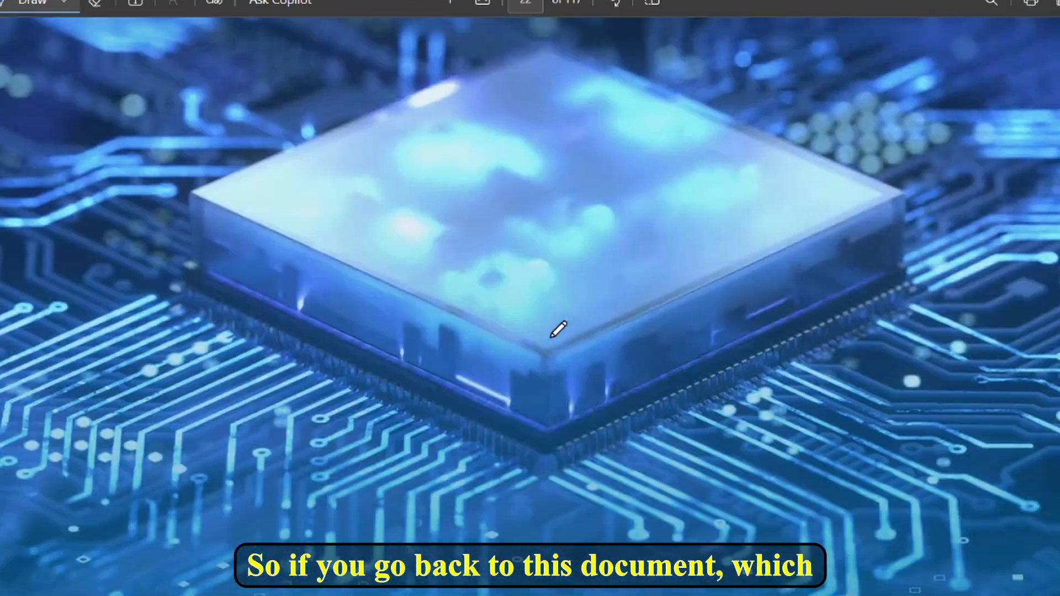
{"action": "scroll", "coordinate": [558, 329], "scroll_direction": "up", "scroll_amount": 20}
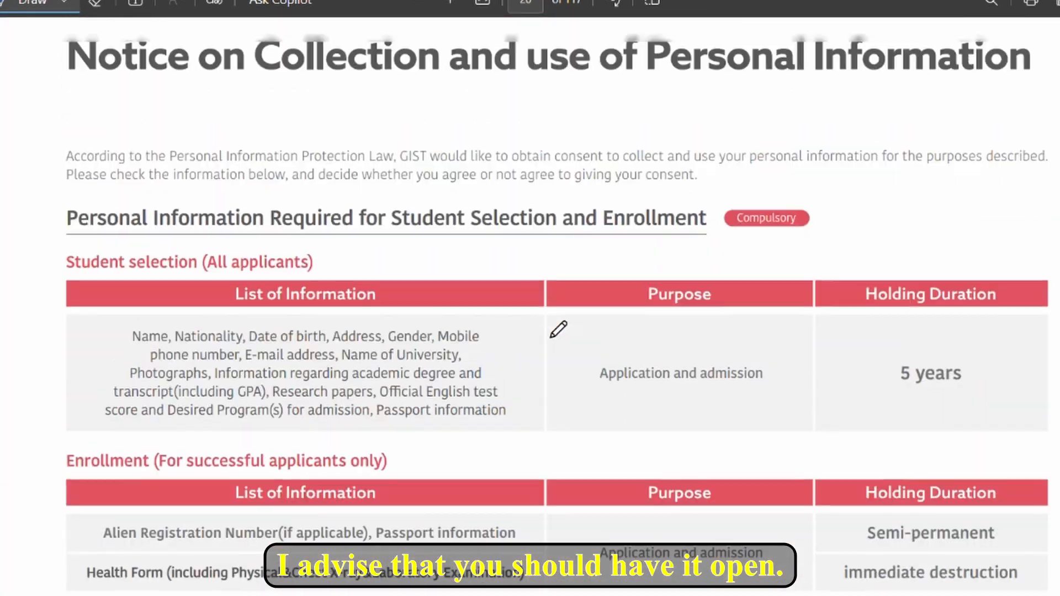
{"action": "scroll", "coordinate": [558, 329], "scroll_direction": "up", "scroll_amount": 6}
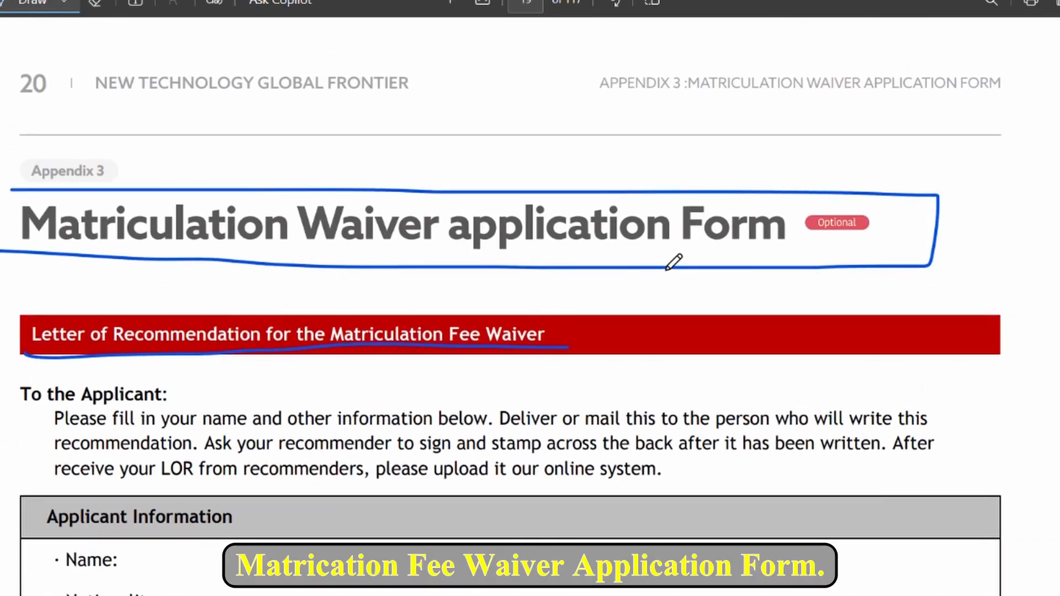
{"action": "scroll", "coordinate": [668, 372], "scroll_direction": "down", "scroll_amount": 12}
{"action": "scroll", "coordinate": [785, 123], "scroll_direction": "down", "scroll_amount": 10}
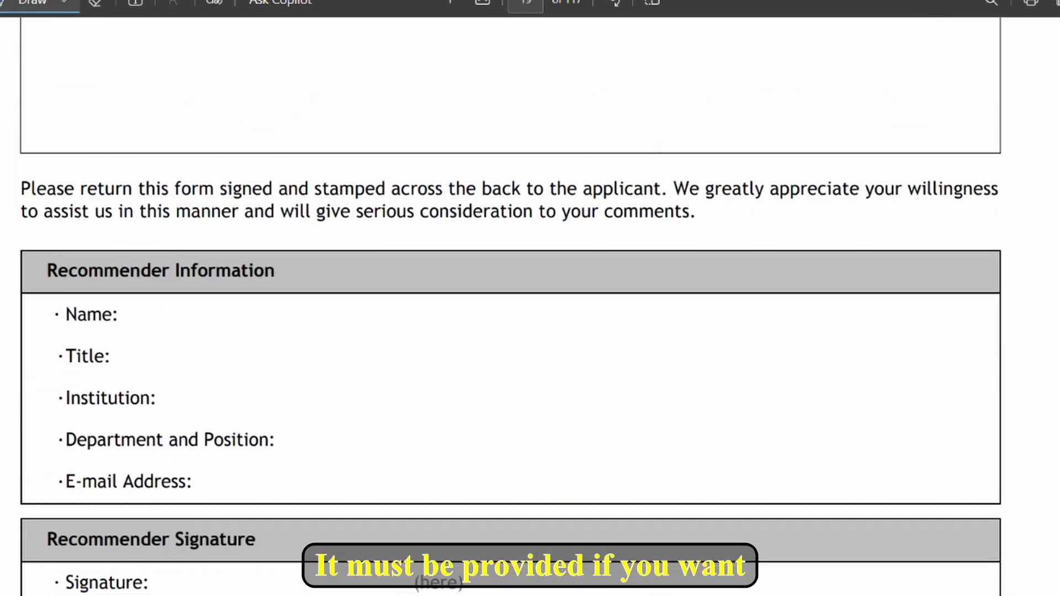
{"action": "scroll", "coordinate": [785, 122], "scroll_direction": "up", "scroll_amount": 3}
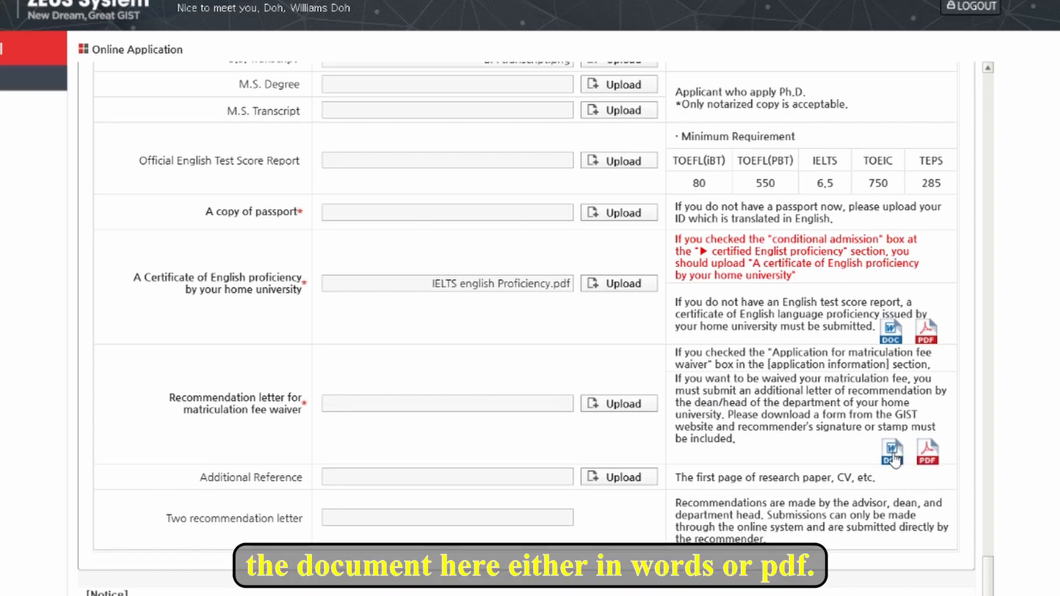
Scroll to the Certificate of English Language Proficiency row in Document Submission
{"action": "scroll", "coordinate": [750, 238], "scroll_direction": "up", "scroll_amount": 2}
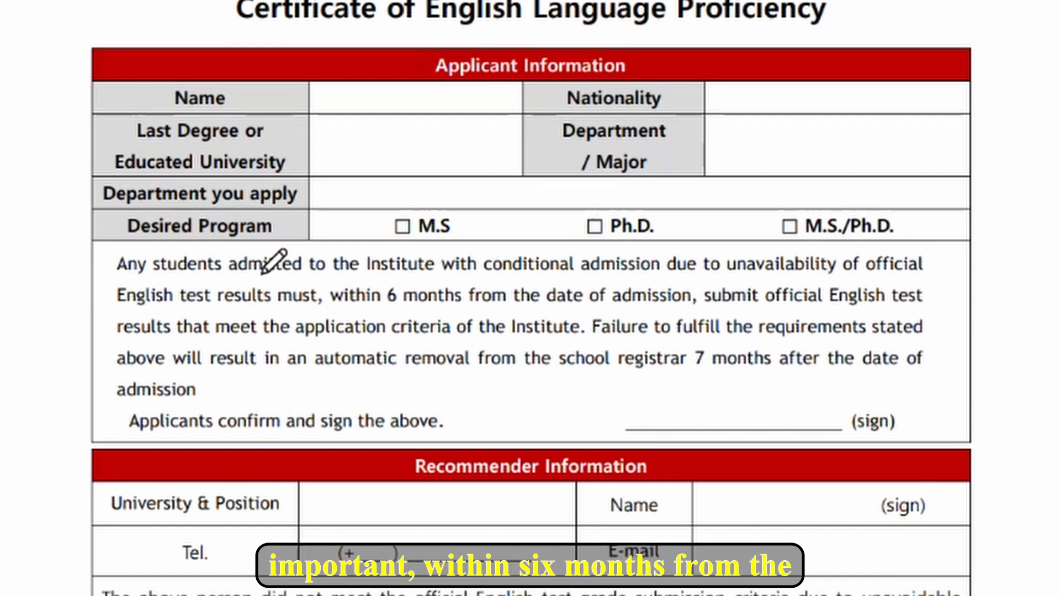
Underline the six-month deadline and criteria clauses, and circle the IELTS 6.5 and TOEFL(IBT) 80 minimums
{"action": "left_click_drag", "start_coordinate": [330, 314], "coordinate": [918, 313]}
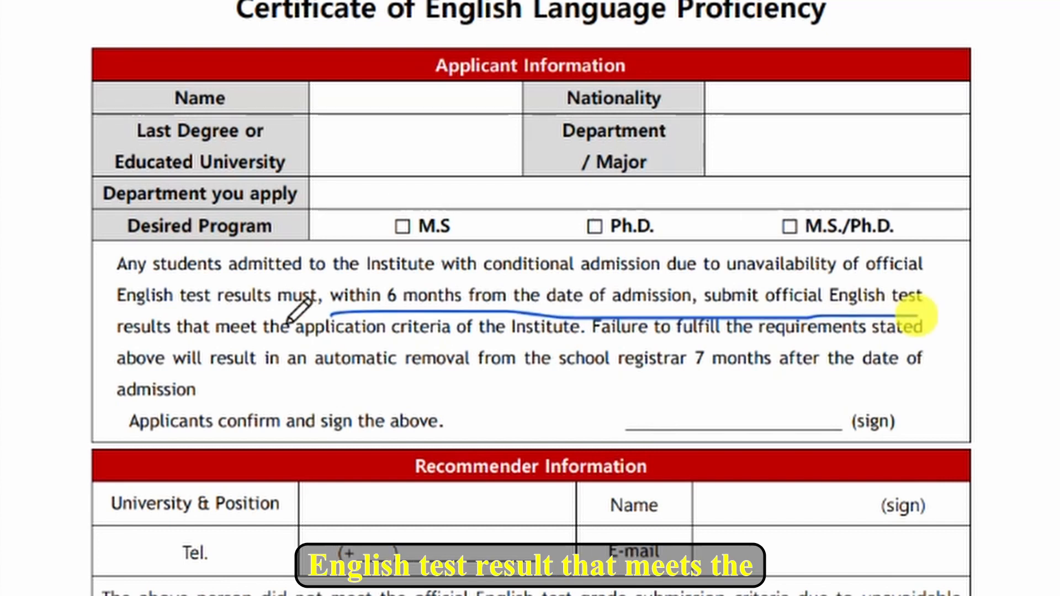
{"action": "left_click_drag", "start_coordinate": [148, 351], "coordinate": [596, 334]}
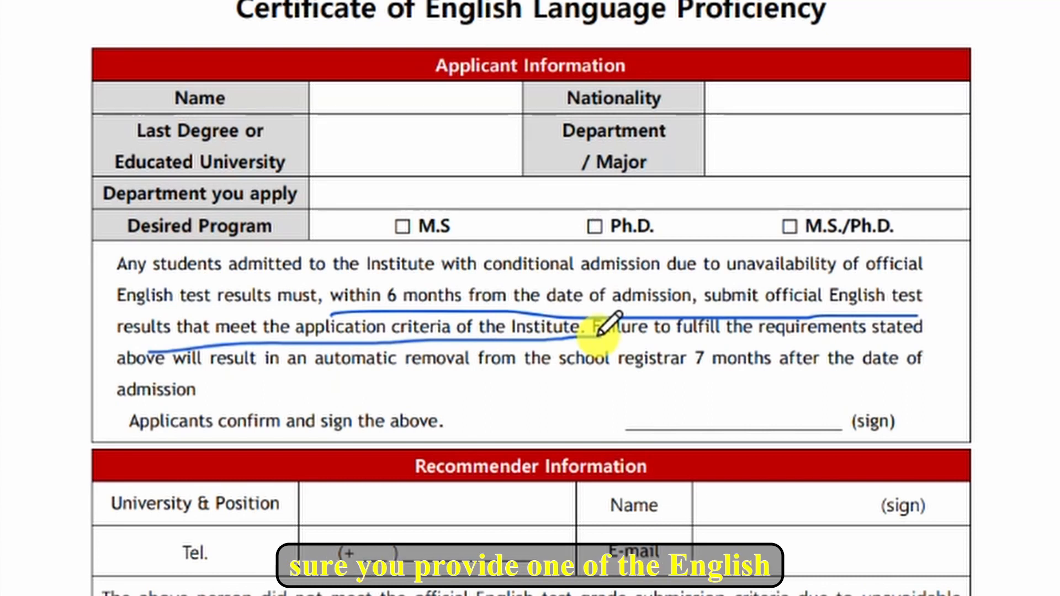
{"action": "scroll", "coordinate": [602, 337], "scroll_direction": "down", "scroll_amount": 8}
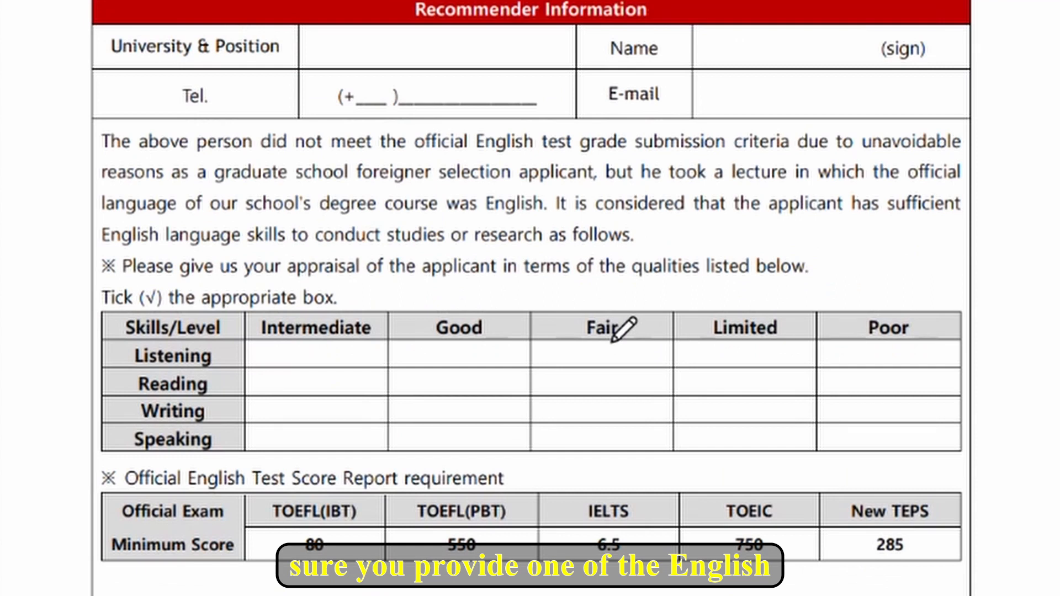
{"action": "mouse_move", "coordinate": [57, 580]}
{"action": "left_mouse_down"}
{"action": "mouse_move", "coordinate": [903, 595]}
{"action": "mouse_move", "coordinate": [1032, 474]}
{"action": "mouse_move", "coordinate": [300, 397]}
{"action": "mouse_move", "coordinate": [44, 539]}
{"action": "mouse_move", "coordinate": [58, 563]}
{"action": "left_mouse_up"}
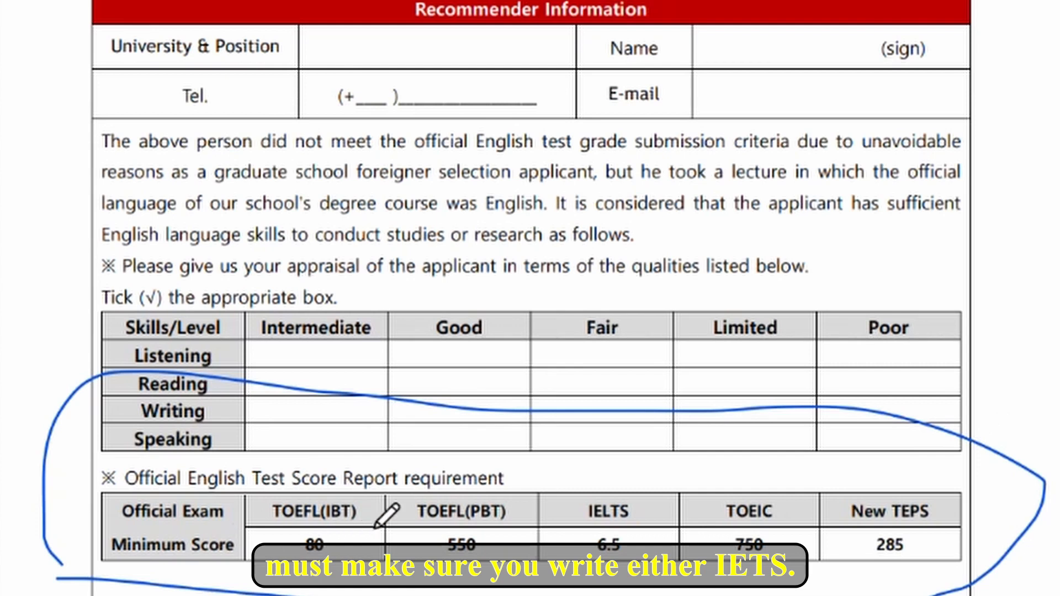
{"action": "mouse_move", "coordinate": [634, 490]}
{"action": "left_mouse_down"}
{"action": "mouse_move", "coordinate": [659, 585]}
{"action": "mouse_move", "coordinate": [646, 486]}
{"action": "left_mouse_up"}
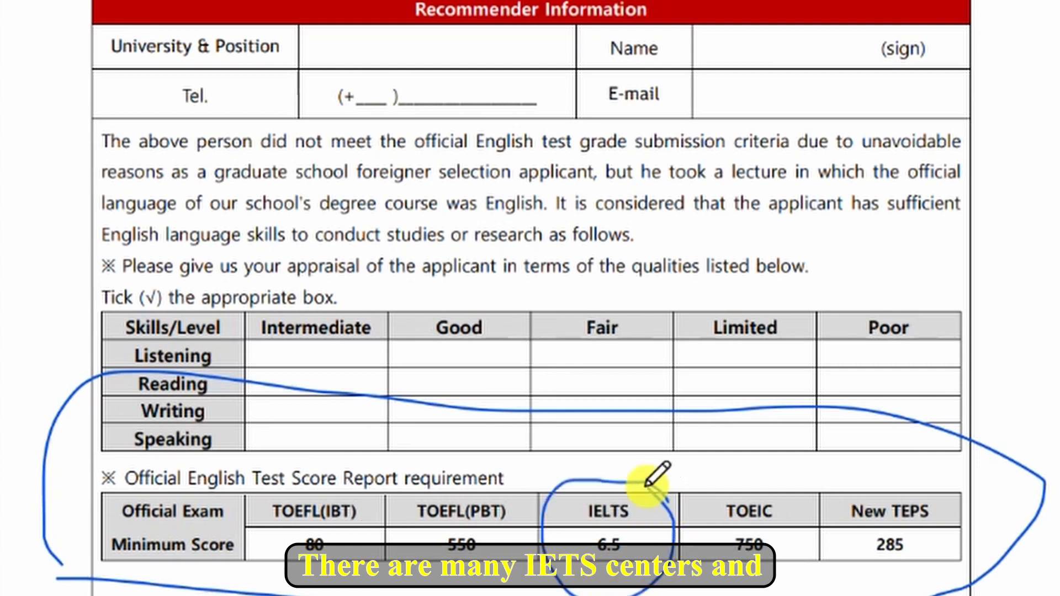
{"action": "mouse_move", "coordinate": [287, 445]}
{"action": "left_mouse_down"}
{"action": "mouse_move", "coordinate": [271, 574]}
{"action": "mouse_move", "coordinate": [258, 417]}
{"action": "left_mouse_up"}
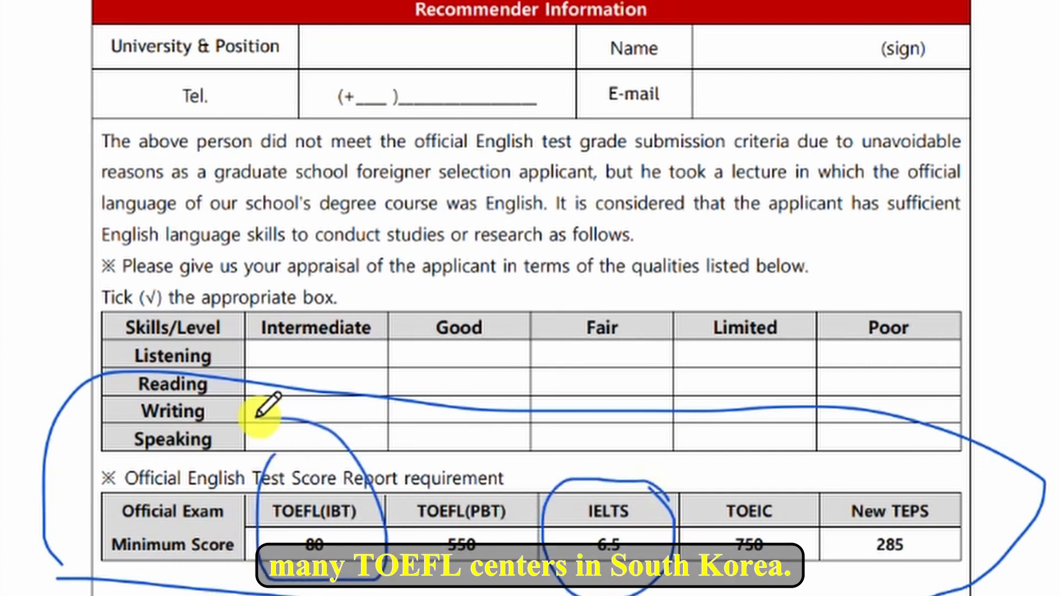
{"action": "left_click_drag", "start_coordinate": [643, 495], "coordinate": [696, 482]}
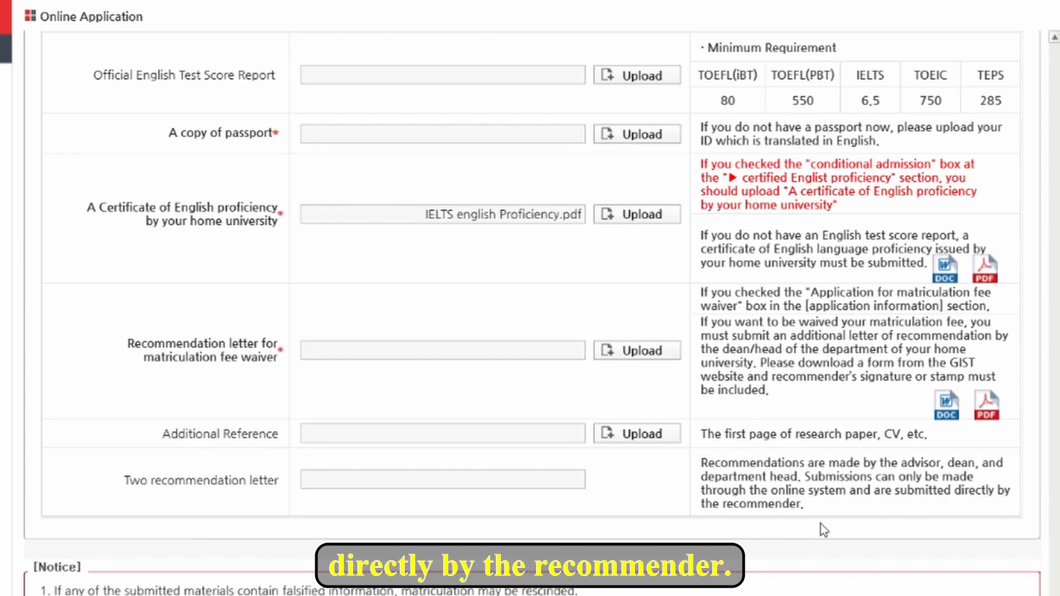
{"action": "scroll", "coordinate": [823, 530], "scroll_direction": "down", "scroll_amount": 3}
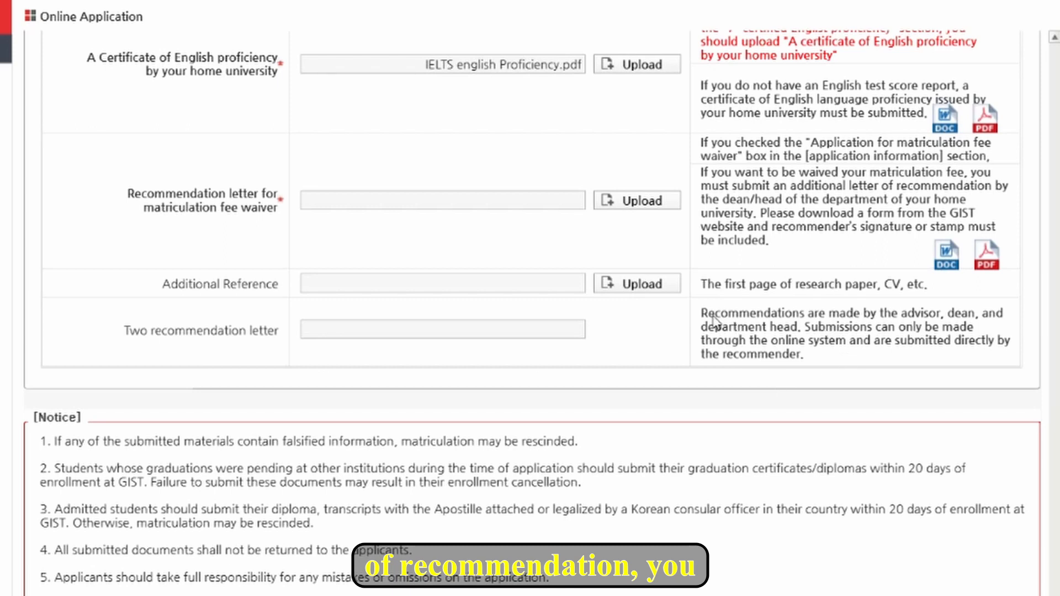
{"action": "scroll", "coordinate": [971, 396], "scroll_direction": "down", "scroll_amount": 1}
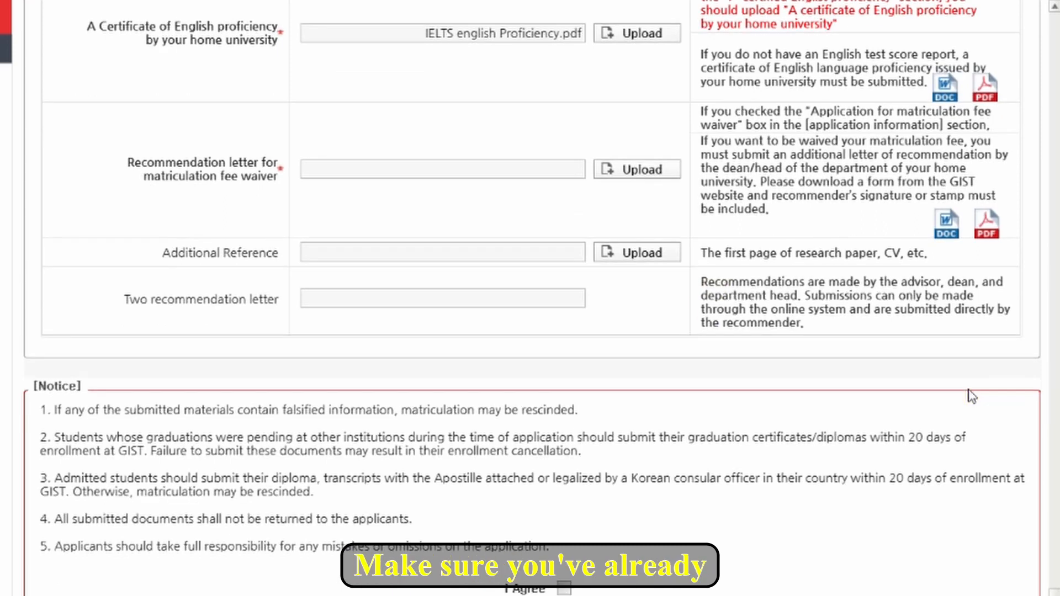
{"action": "scroll", "coordinate": [972, 396], "scroll_direction": "up", "scroll_amount": 10}
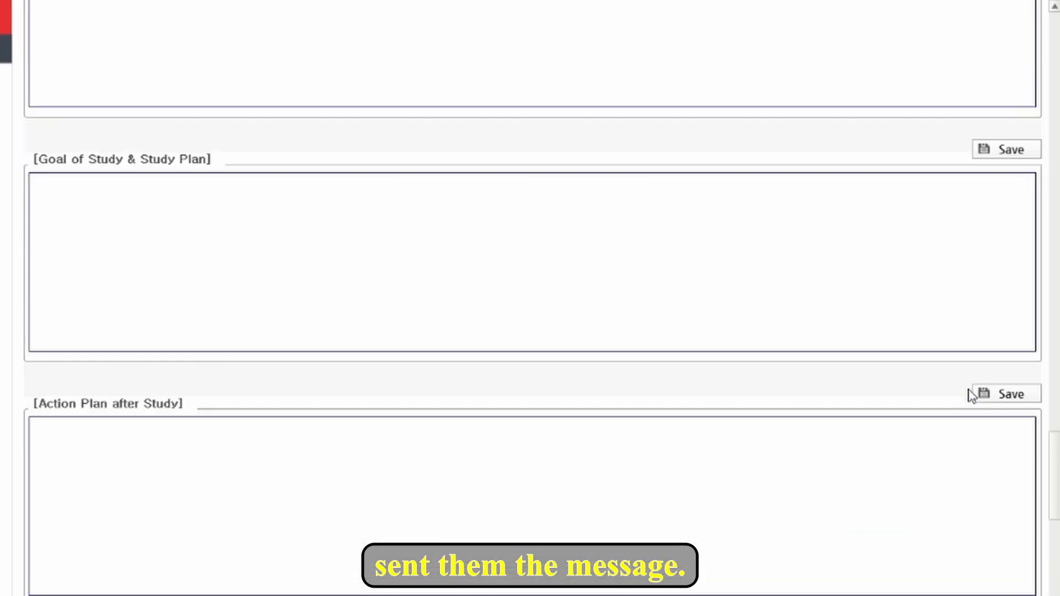
{"action": "scroll", "coordinate": [966, 398], "scroll_direction": "up", "scroll_amount": 8}
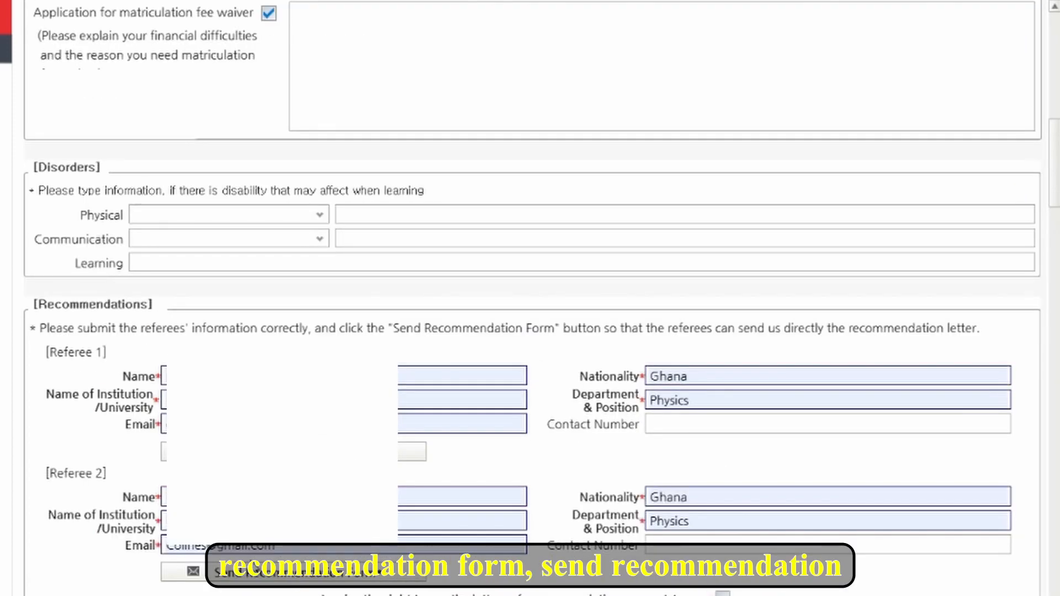
{"action": "scroll", "coordinate": [426, 582], "scroll_direction": "down", "scroll_amount": 3}
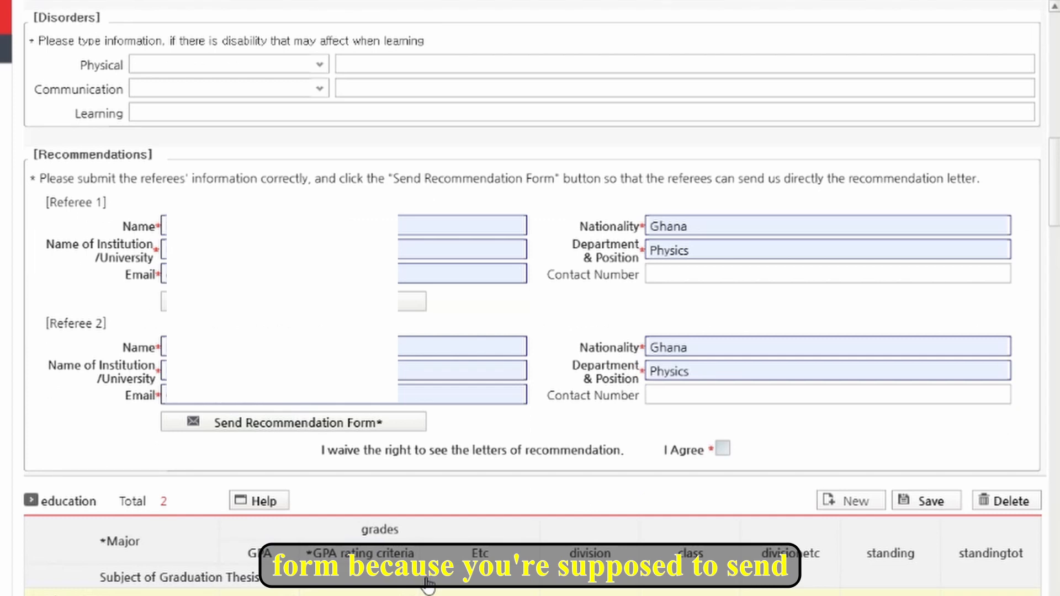
{"action": "scroll", "coordinate": [426, 582], "scroll_direction": "down", "scroll_amount": 20}
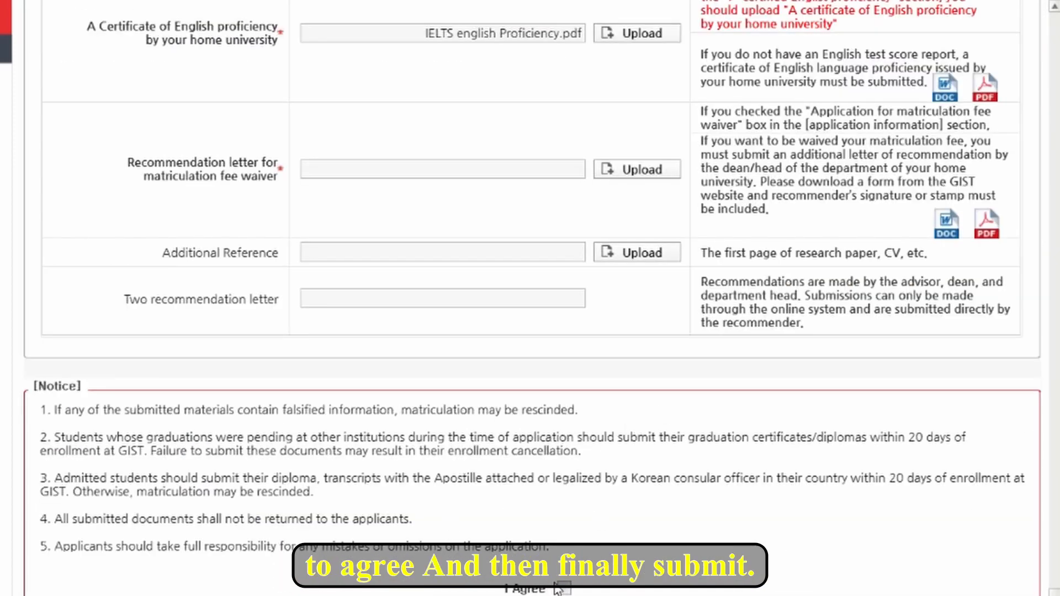
{"action": "scroll", "coordinate": [565, 589], "scroll_direction": "down", "scroll_amount": 2}
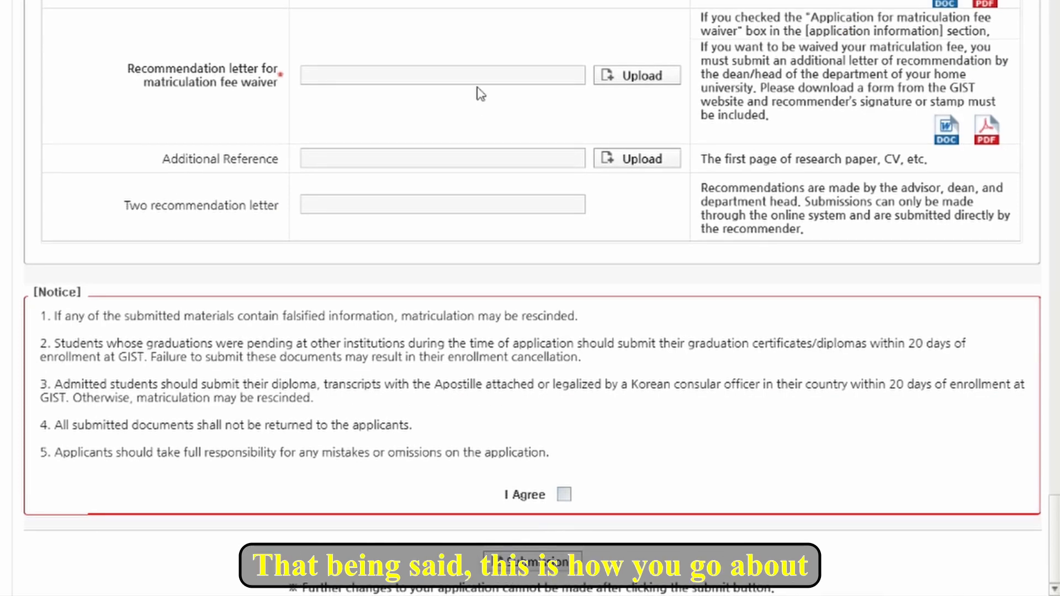
{"action": "scroll", "coordinate": [436, 142], "scroll_direction": "up", "scroll_amount": 3}
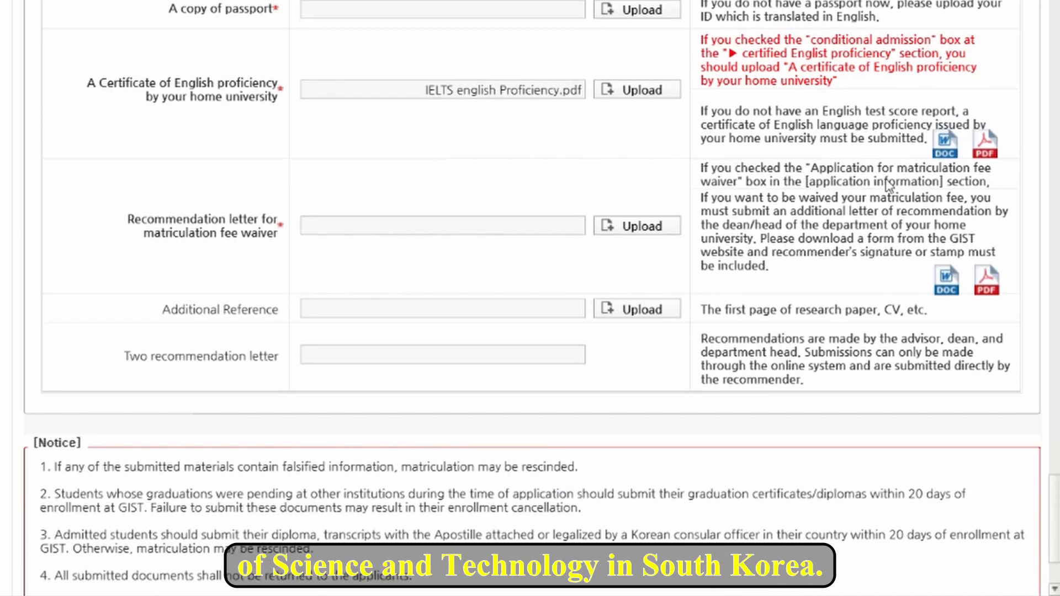
{"action": "scroll", "coordinate": [886, 184], "scroll_direction": "up", "scroll_amount": 12}
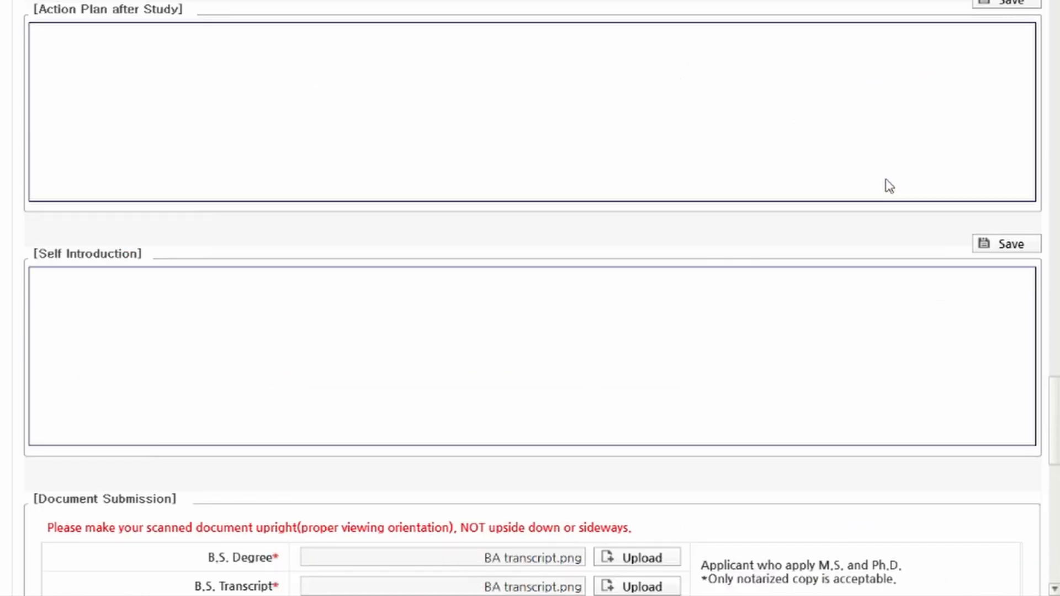
{"action": "scroll", "coordinate": [889, 186], "scroll_direction": "up", "scroll_amount": 20}
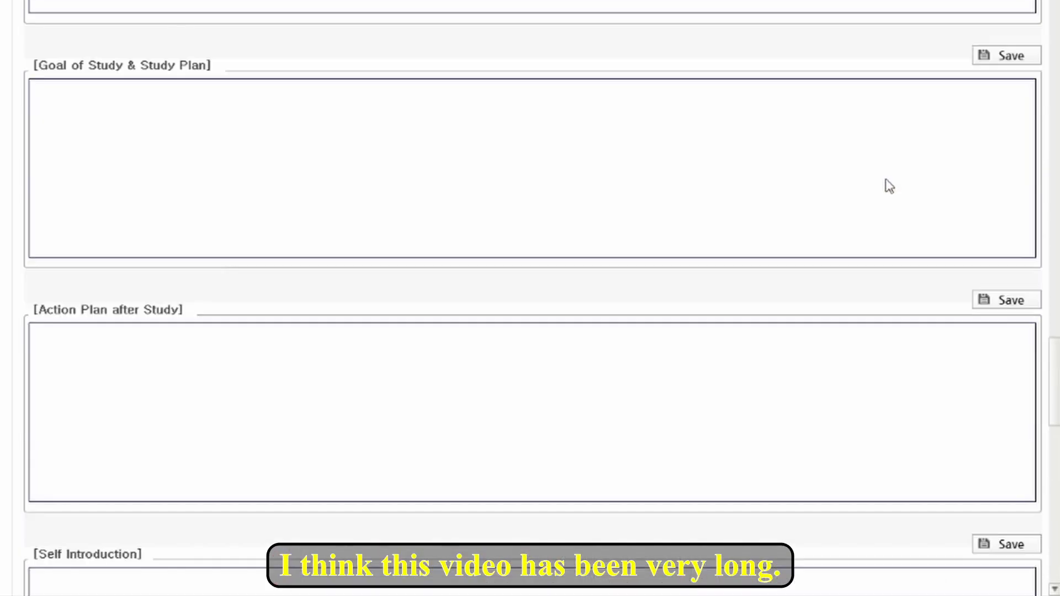
{"action": "scroll", "coordinate": [889, 186], "scroll_direction": "up", "scroll_amount": 15}
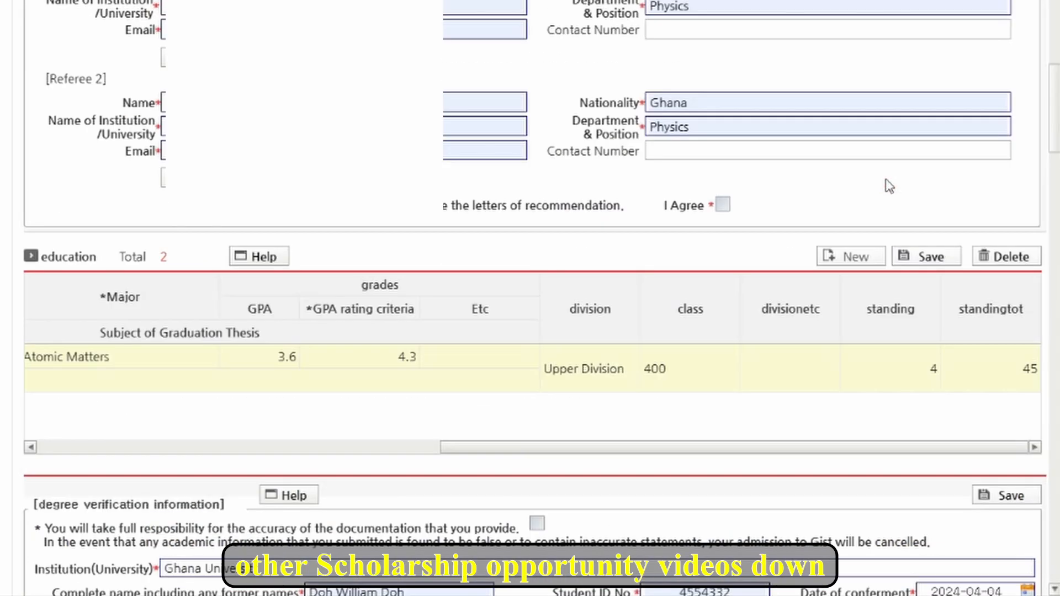
{"action": "scroll", "coordinate": [889, 186], "scroll_direction": "up", "scroll_amount": 5}
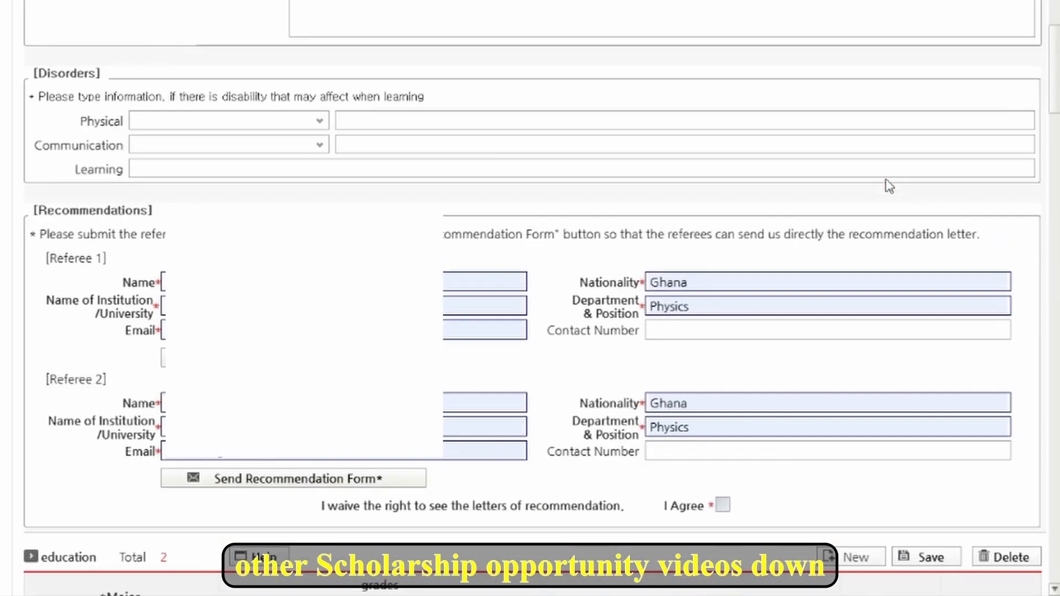
{"action": "scroll", "coordinate": [889, 186], "scroll_direction": "up", "scroll_amount": 3}
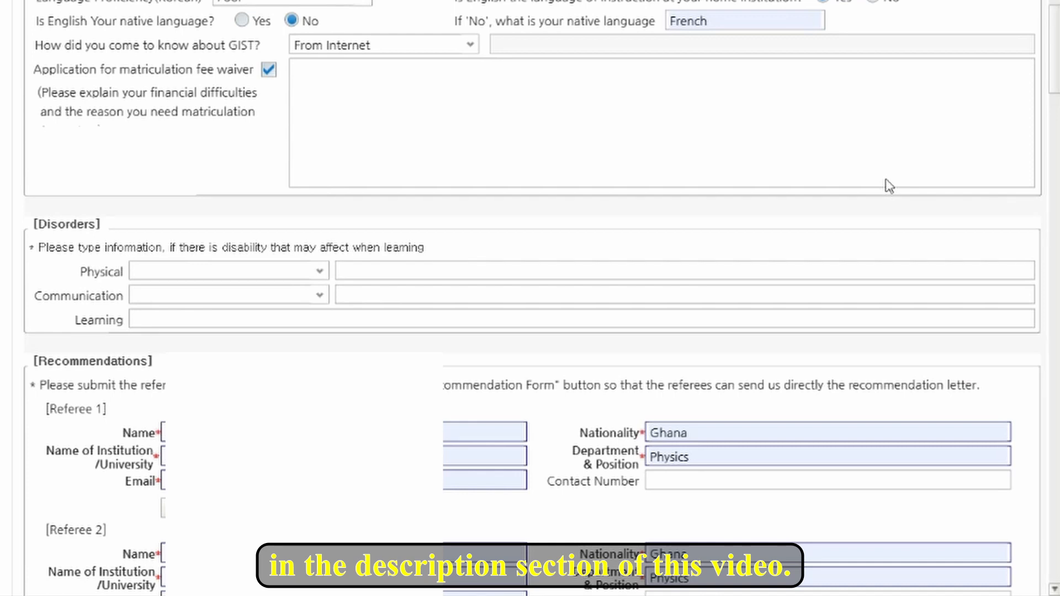